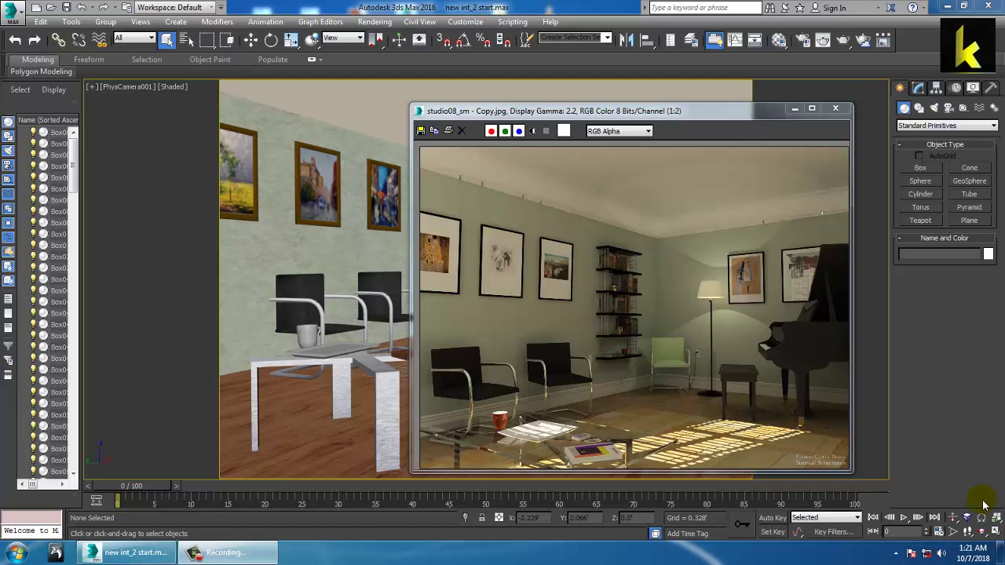
- Close the reference render and orbit the Perspective view toward the coffee table and chairs
click(794, 108)
click(801, 119)
key(p)
scroll(579, 354, down, 5)
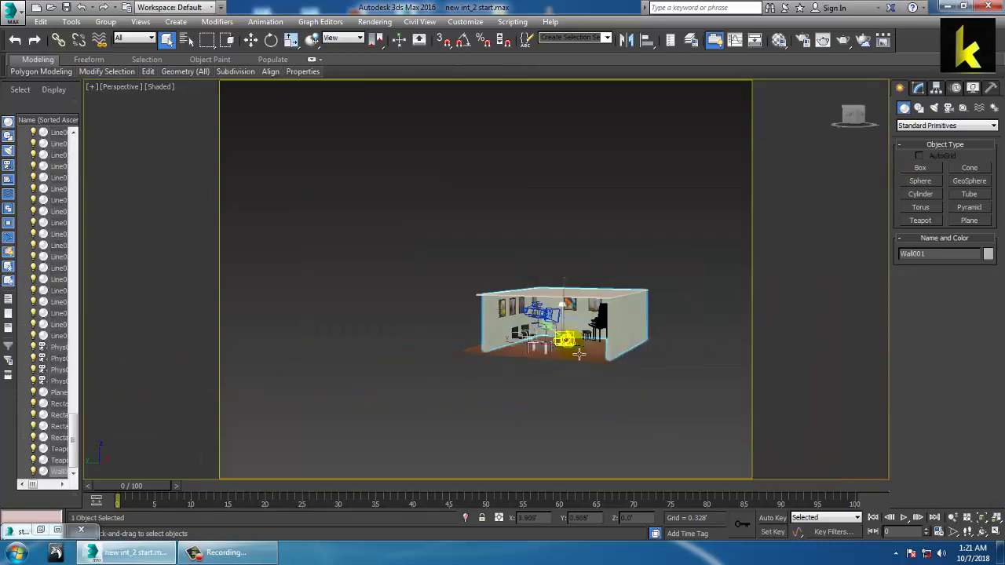
scroll(578, 354, up, 15)
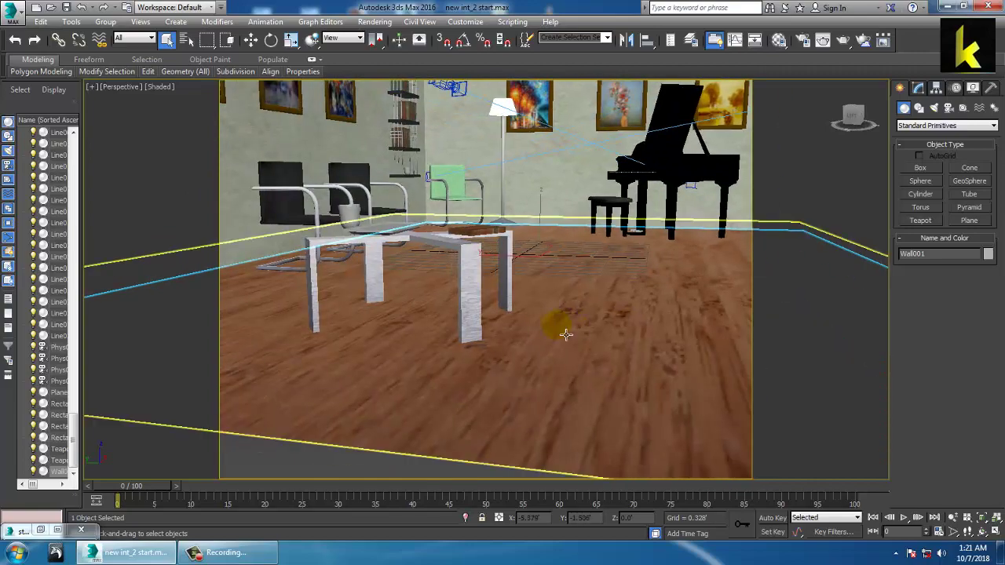
alt+middle_drag(566, 334, 650, 348)
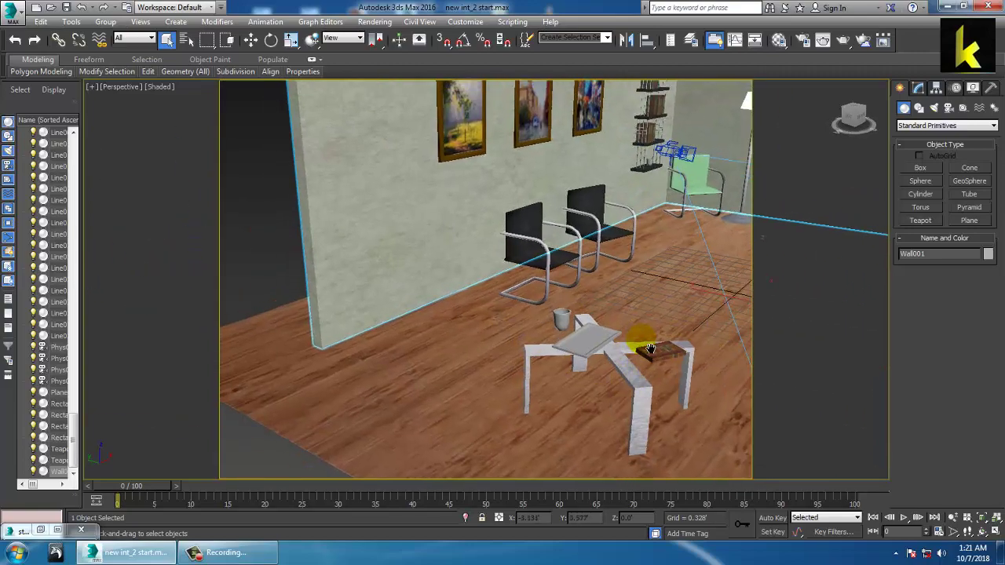
scroll(650, 348, up, 6)
- Select the mug and make an unused Material Editor slot a VRayMtl
click(358, 241)
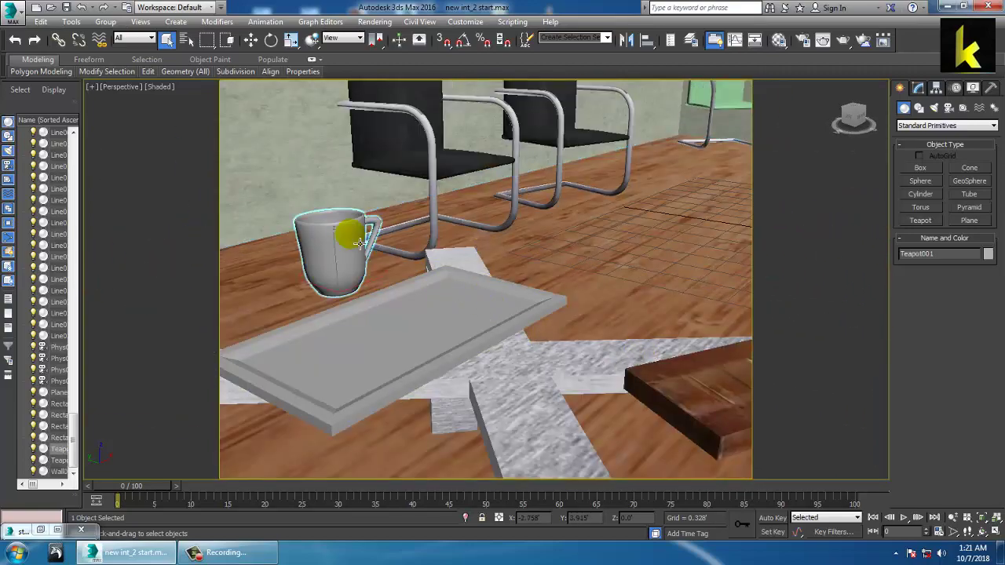
key(m)
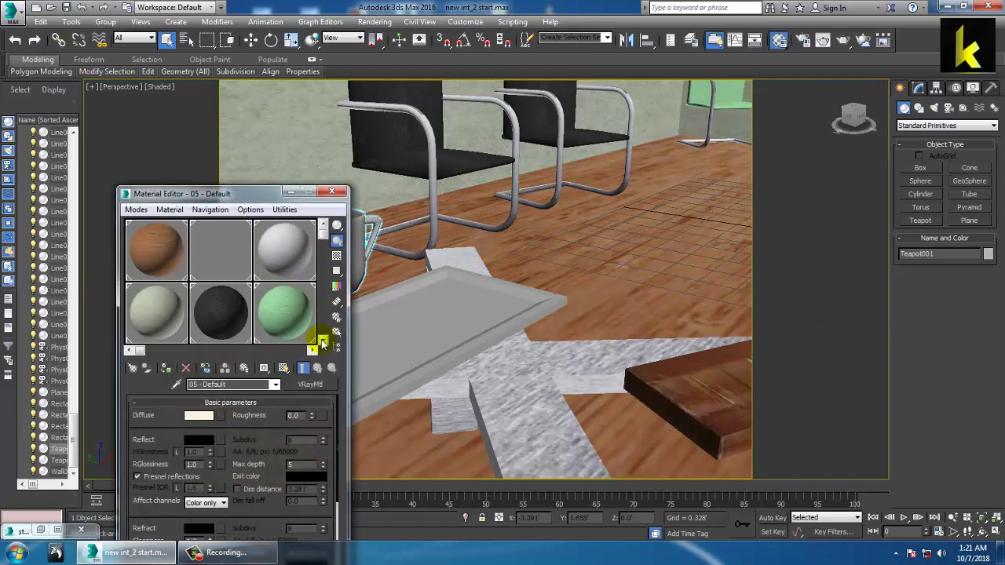
click(323, 343)
click(323, 344)
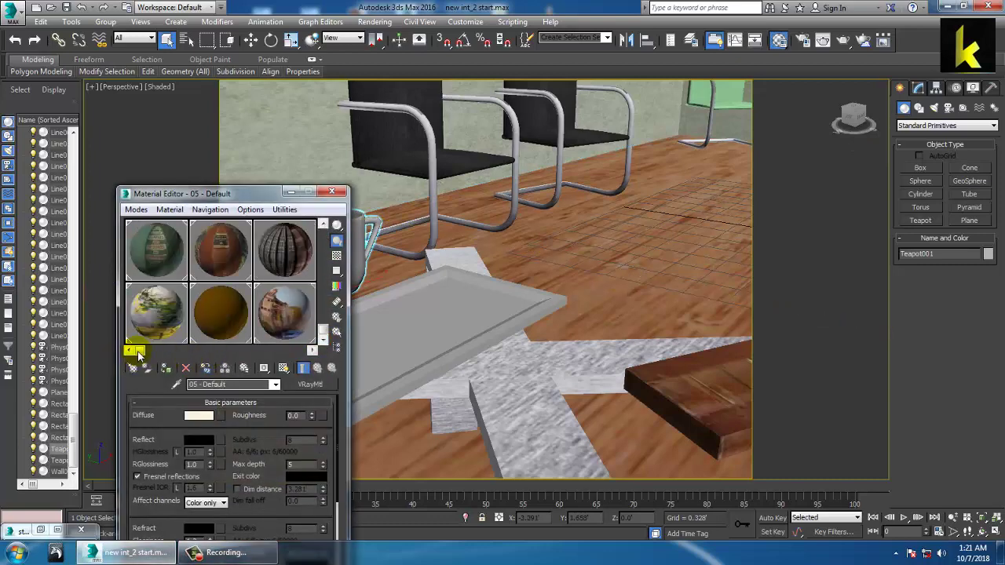
drag(142, 350, 323, 236)
click(288, 250)
click(302, 384)
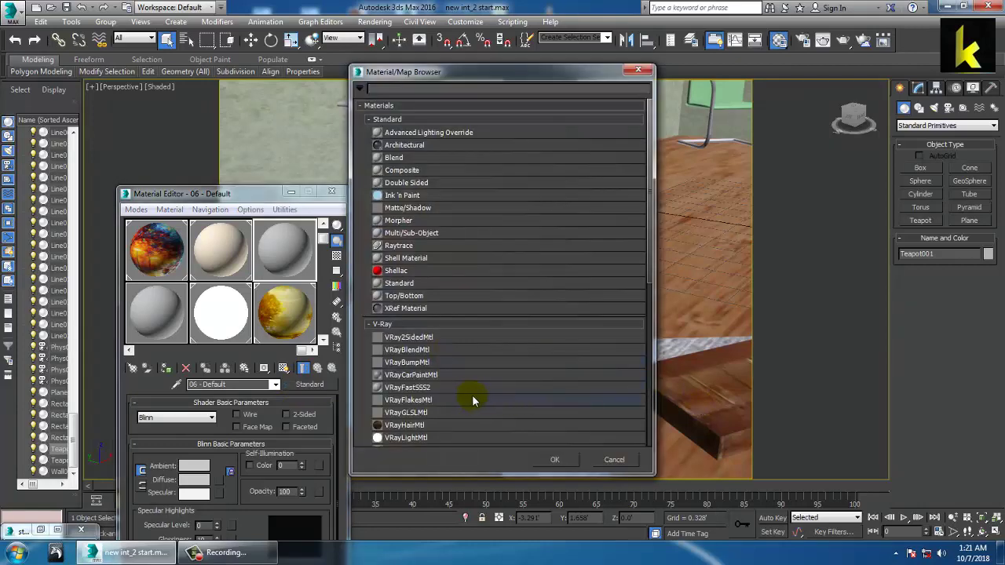
scroll(472, 399, down, 1)
double_click(412, 420)
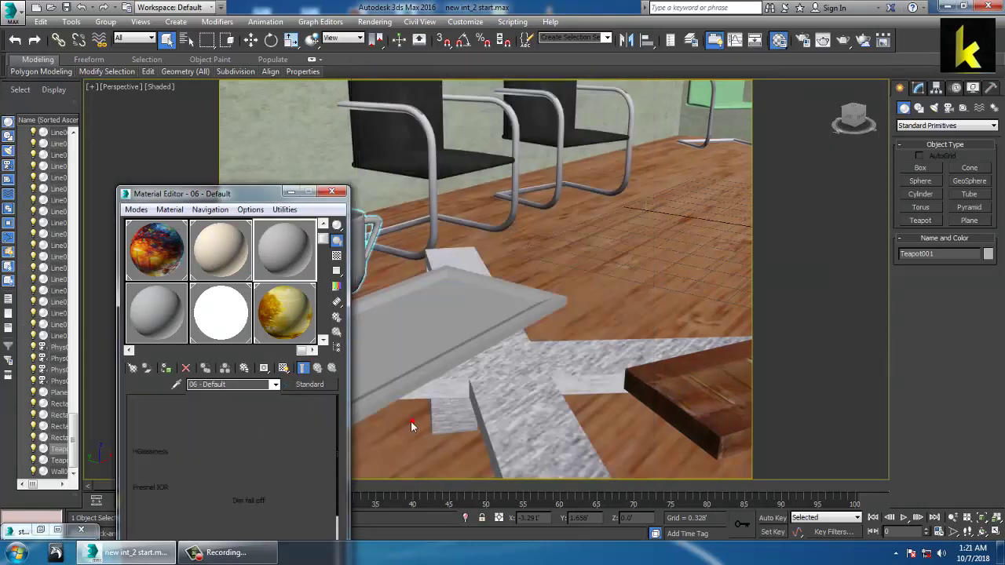
- Give the VRayMtl a red diffuse and grey 69 reflection, then assign it to the mug
click(200, 414)
drag(358, 88, 359, 111)
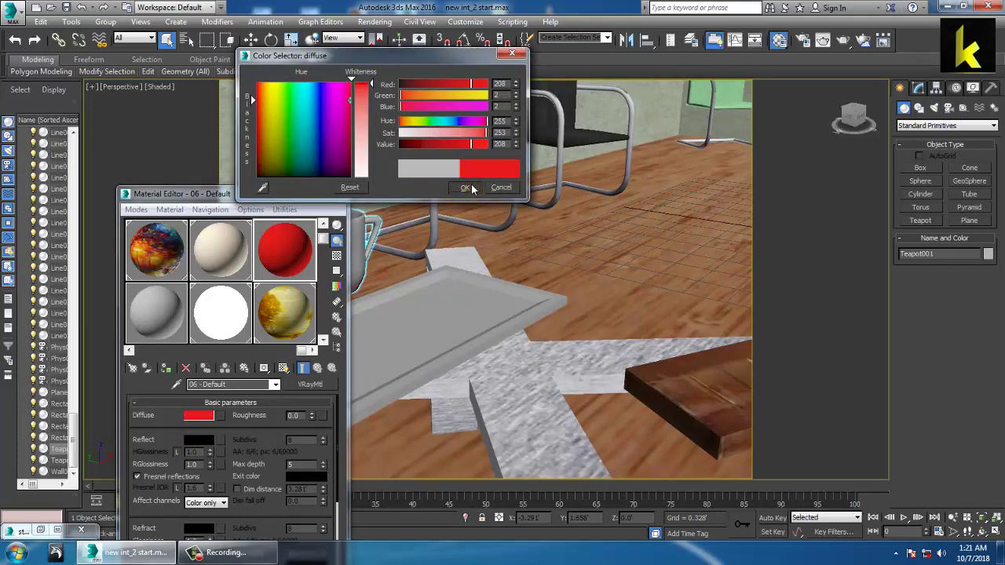
click(467, 188)
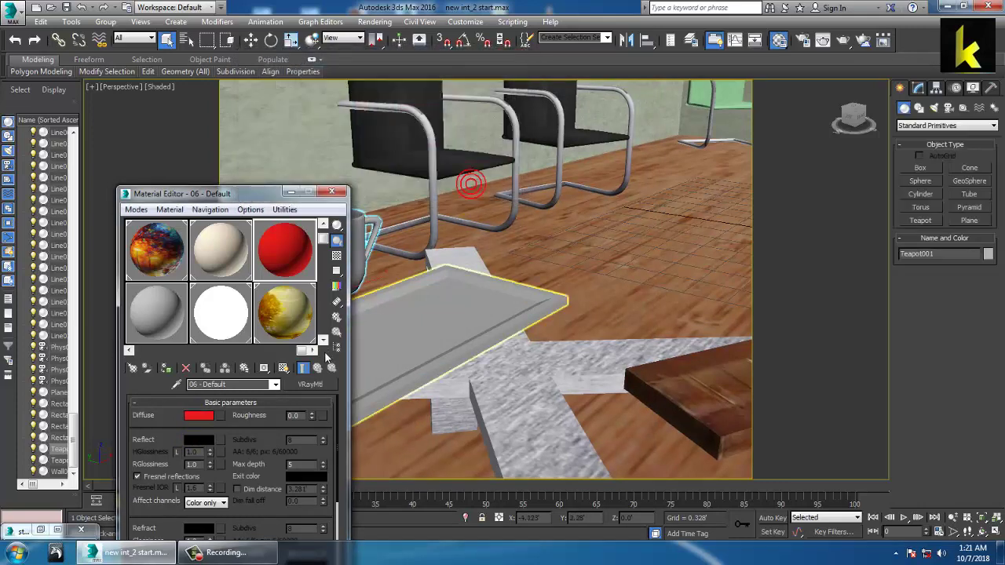
click(199, 441)
drag(250, 172, 252, 150)
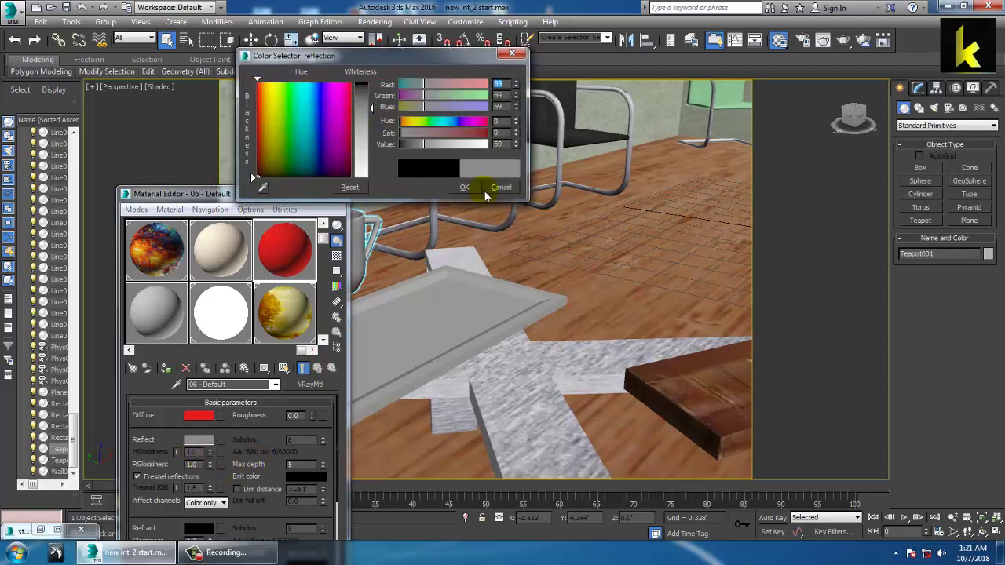
click(464, 188)
click(166, 368)
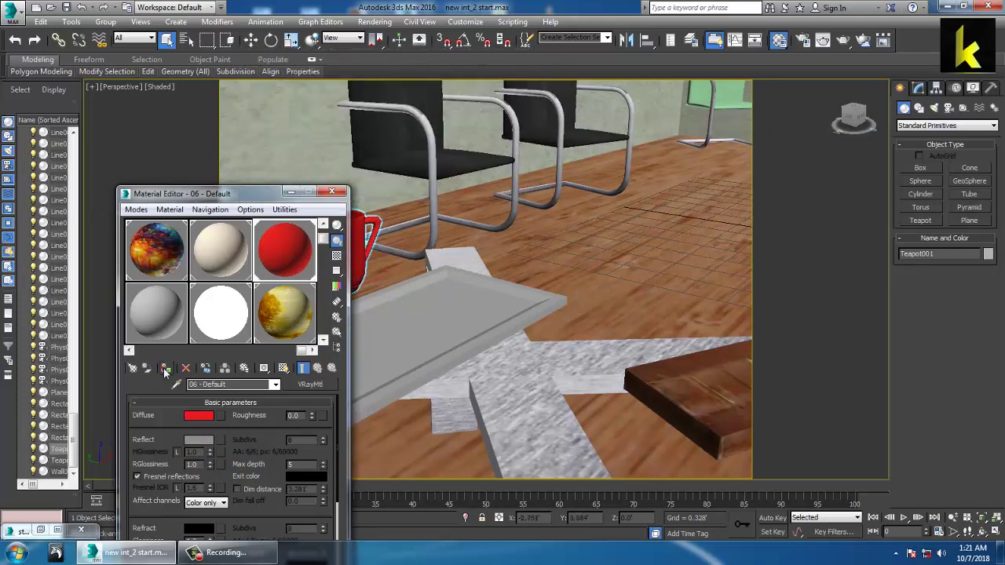
- Return to the wider view and select the tray on the coffee table
scroll(482, 207, up, 5)
middle_drag(587, 243, 624, 255)
key(shift+z)
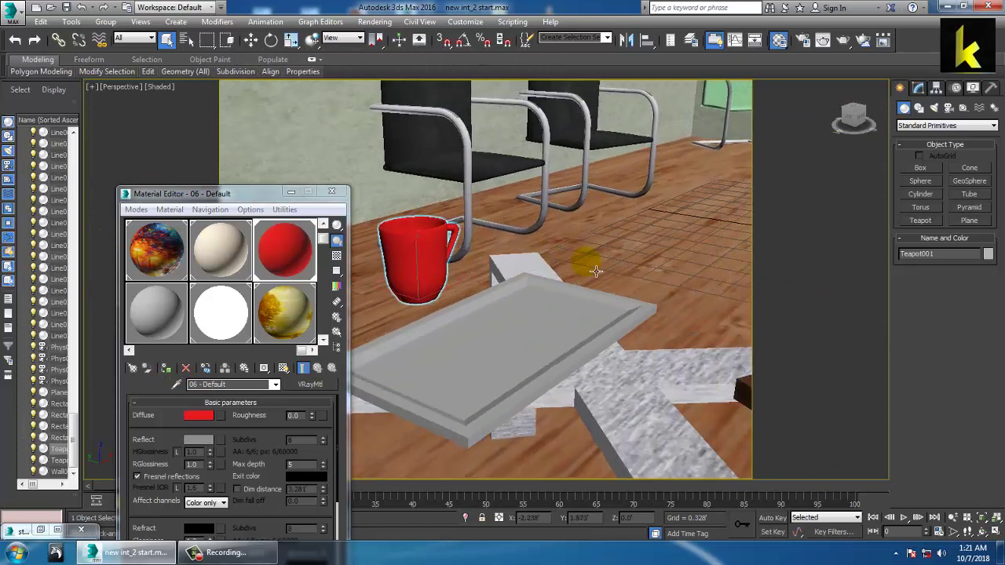
click(510, 354)
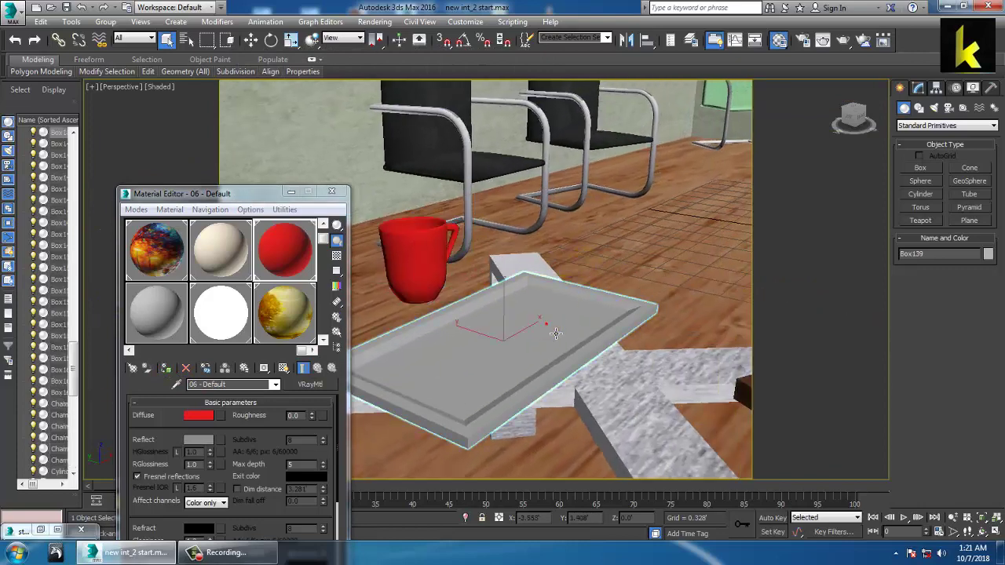
- Make a fresh material slot a VRayMtl for the tray
click(323, 340)
click(322, 340)
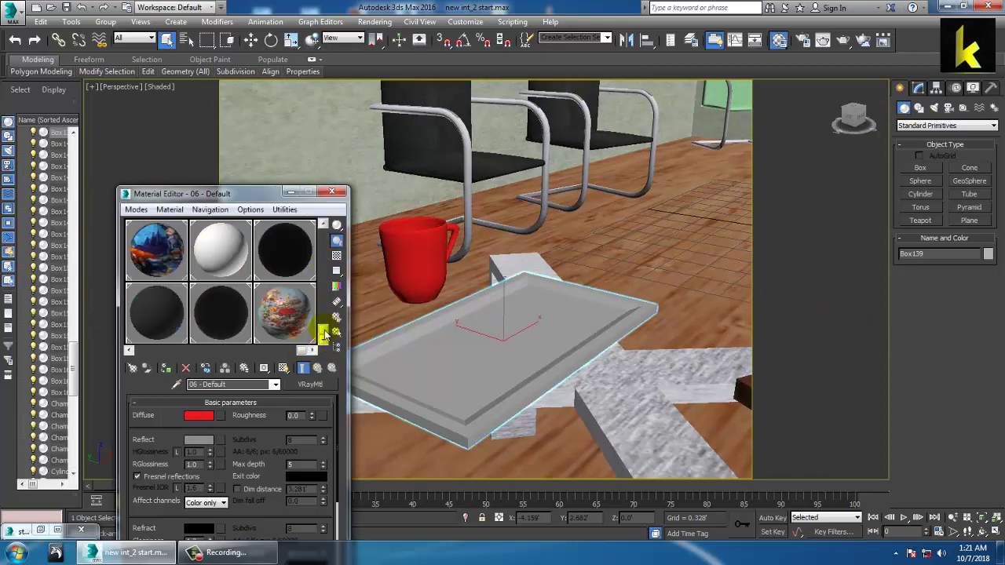
click(323, 224)
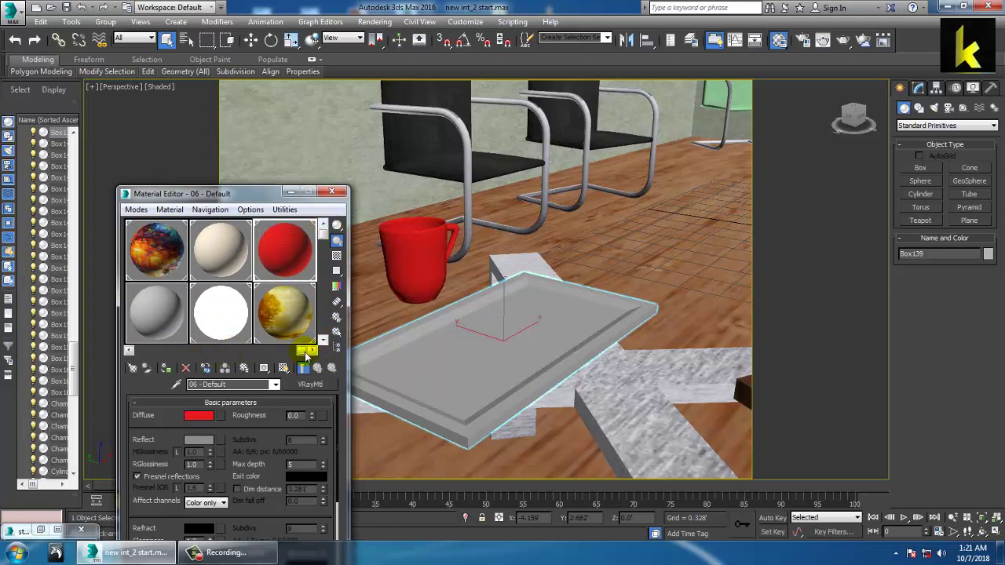
drag(306, 355, 211, 353)
click(276, 336)
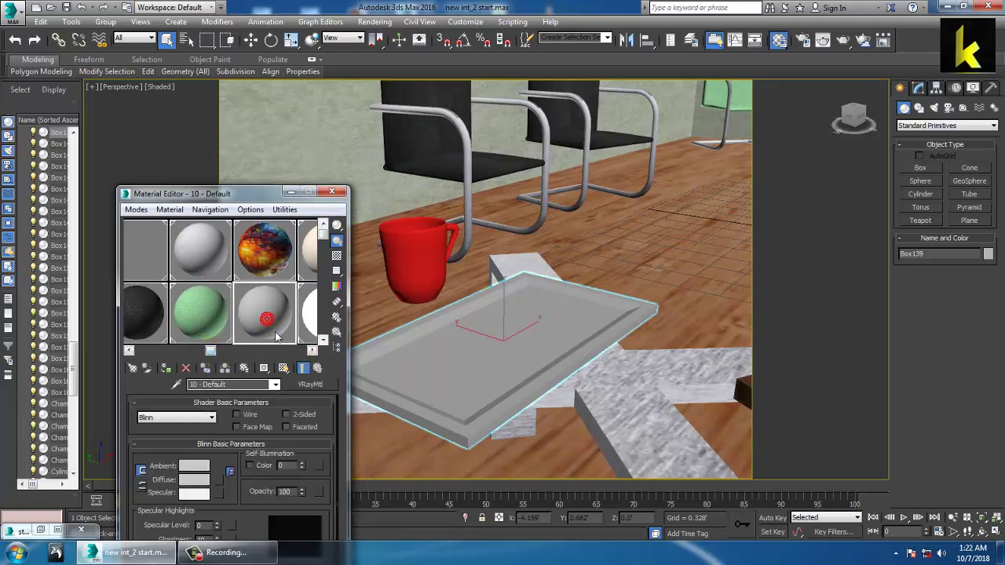
click(310, 384)
double_click(400, 420)
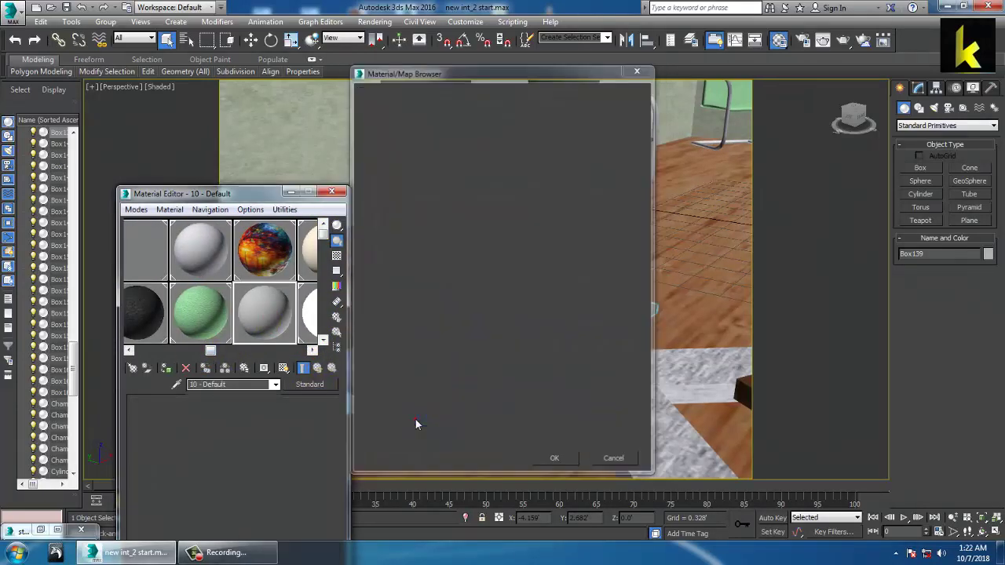
- Set the VRayMtl diffuse to a brownish pink and assign it to the tray
click(198, 421)
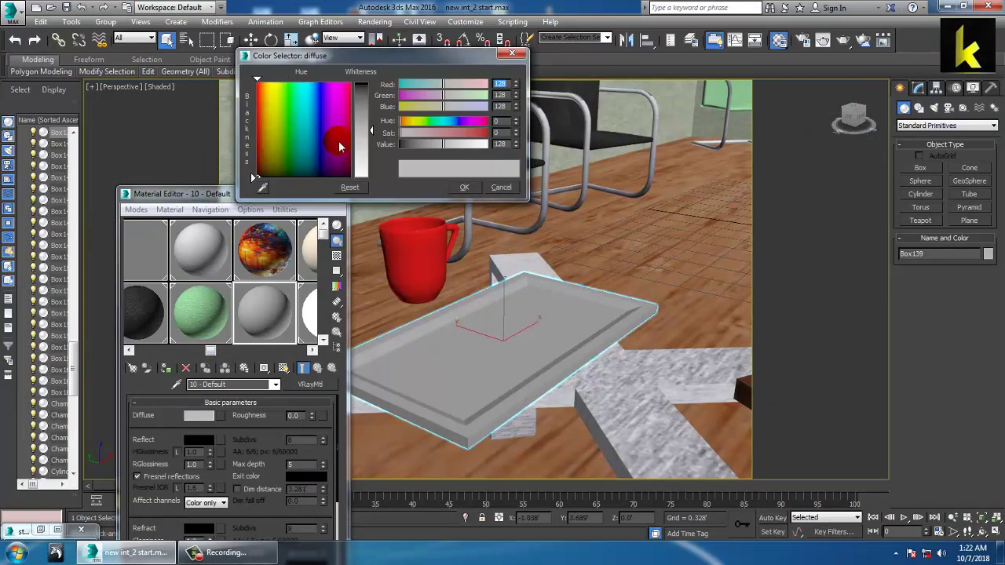
drag(337, 139, 261, 149)
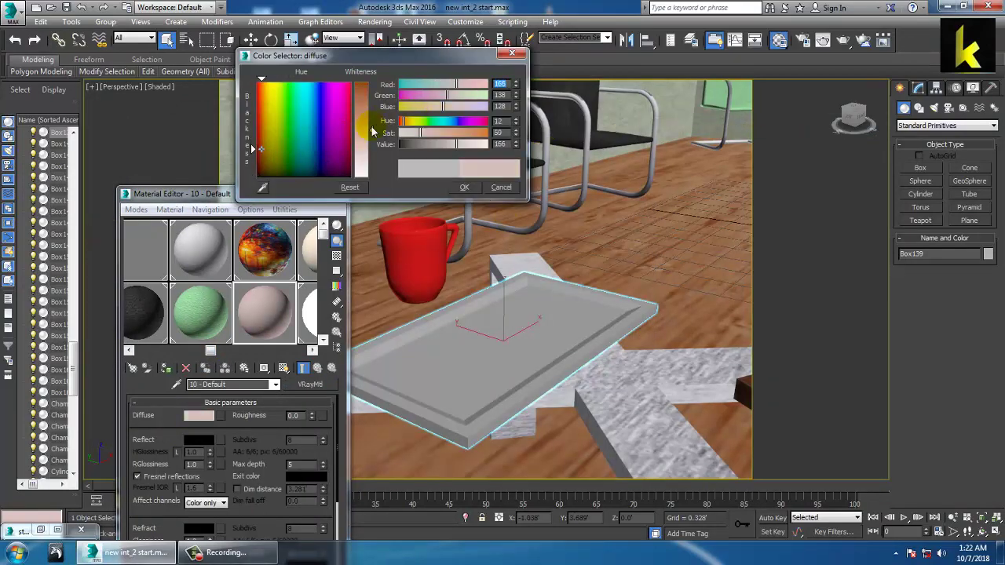
drag(373, 131, 374, 114)
click(464, 187)
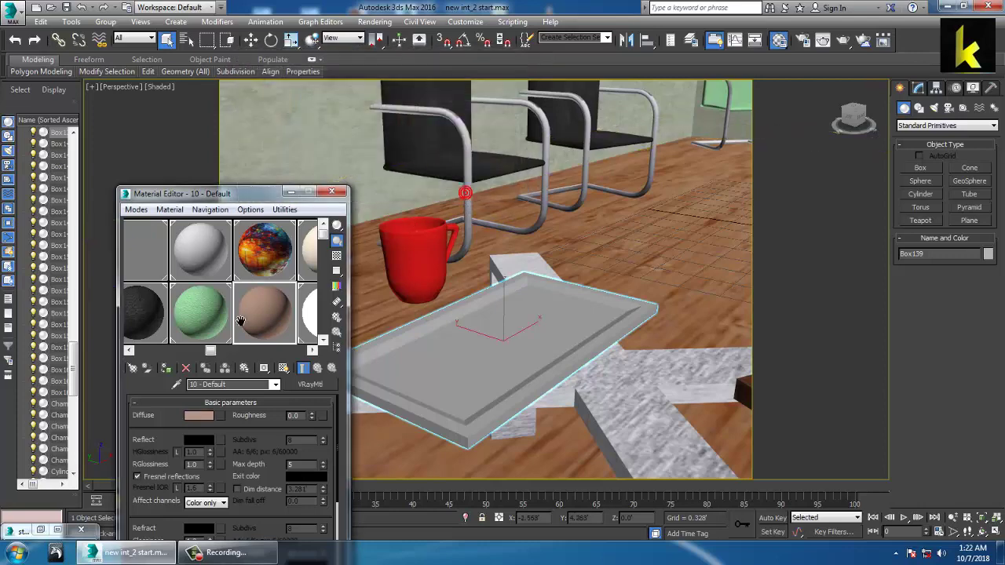
click(166, 368)
- Orbit to a frontal view of the room and select the wall
scroll(601, 299, down, 12)
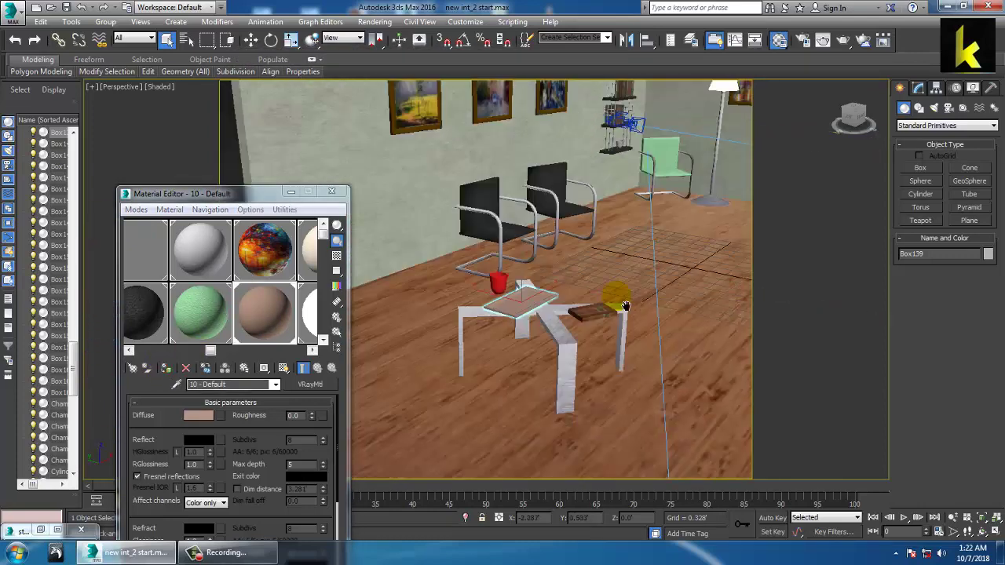
alt+middle_drag(642, 269, 601, 252)
scroll(601, 252, up, 8)
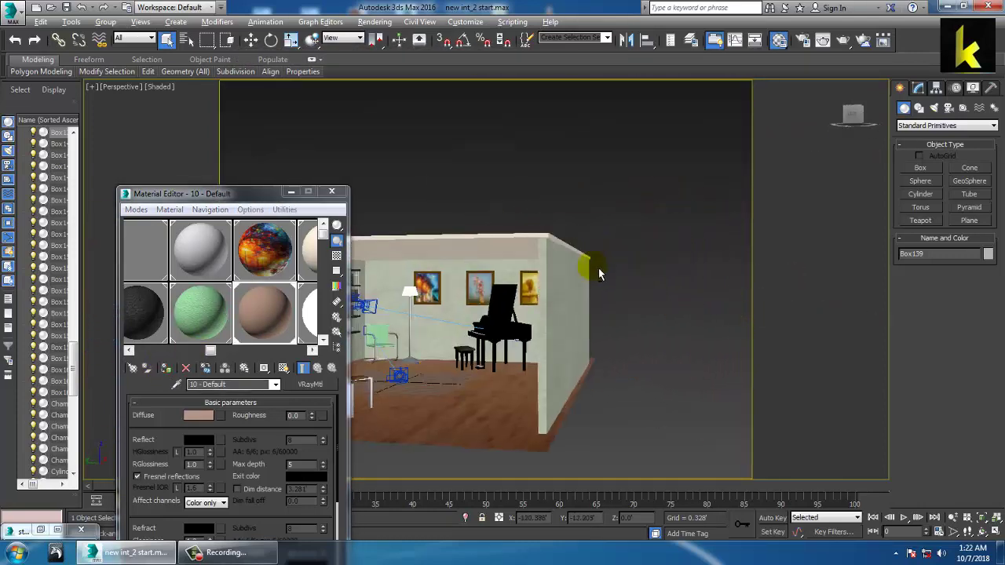
click(560, 314)
- Convert the wall to an Editable Poly
alt+middle_drag(561, 314, 634, 291)
right_click(624, 281)
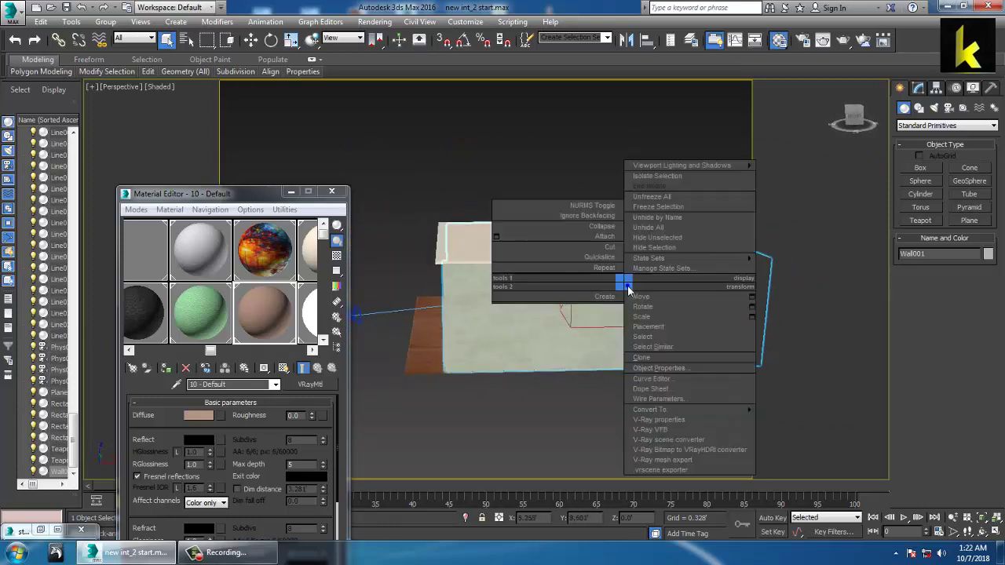
mouse_move(752, 414)
click(816, 420)
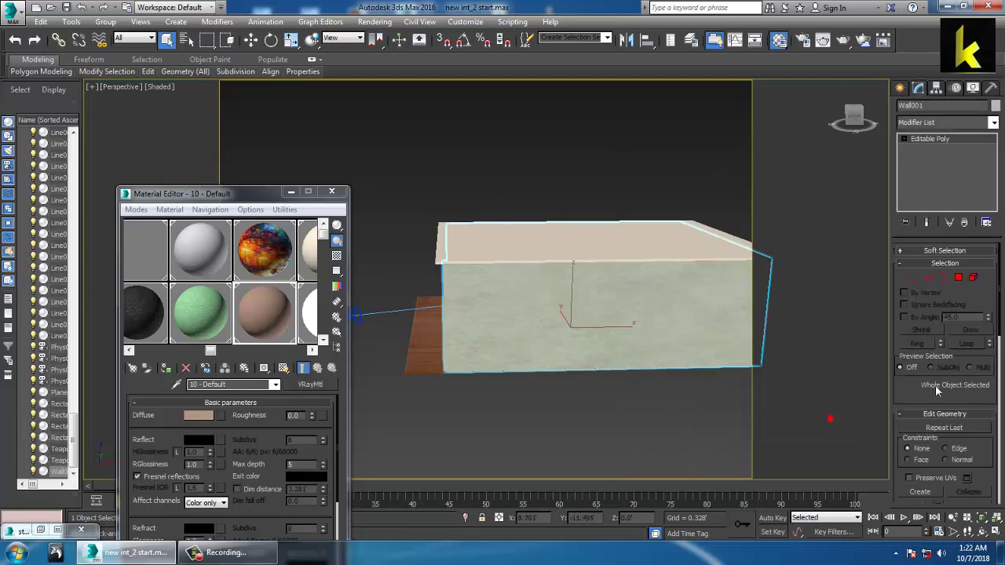
- Connect eight horizontal wall edges with 2 new connecting edges
click(929, 279)
drag(550, 202, 728, 444)
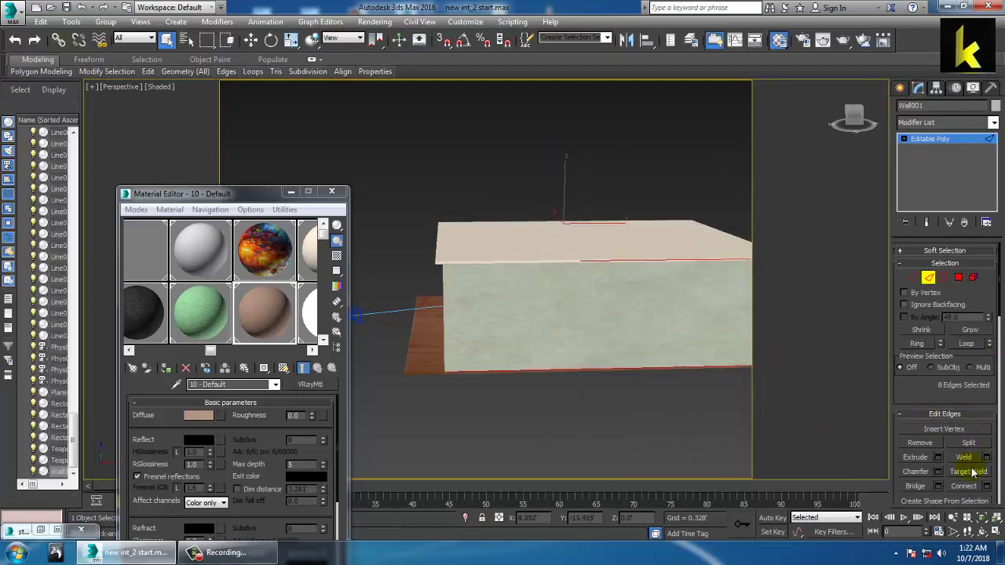
click(987, 486)
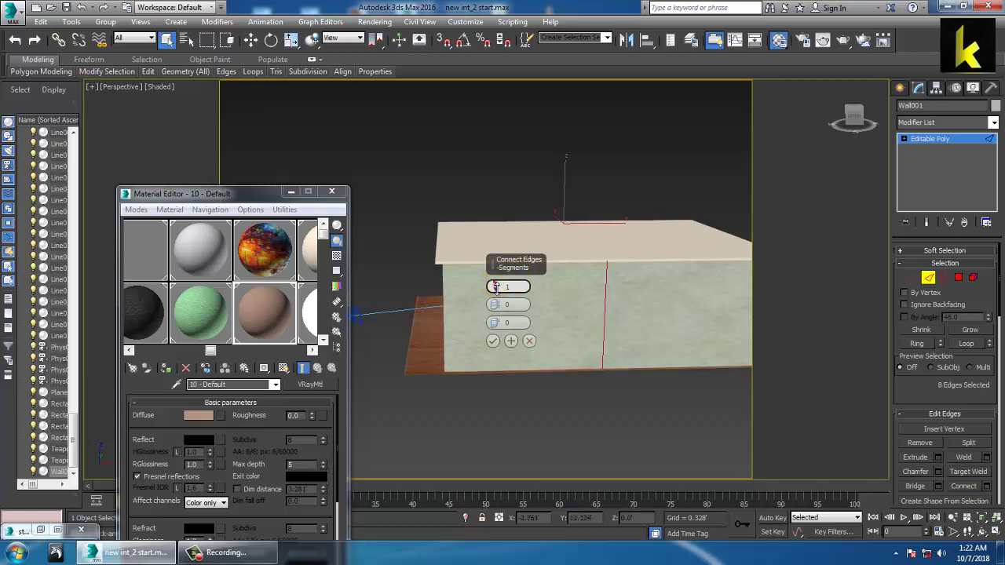
click(495, 286)
click(492, 341)
- Connect edges again with pinch 5 to outline the window, and show edged faces
alt+middle_drag(538, 321, 384, 279)
alt+middle_drag(710, 284, 651, 321)
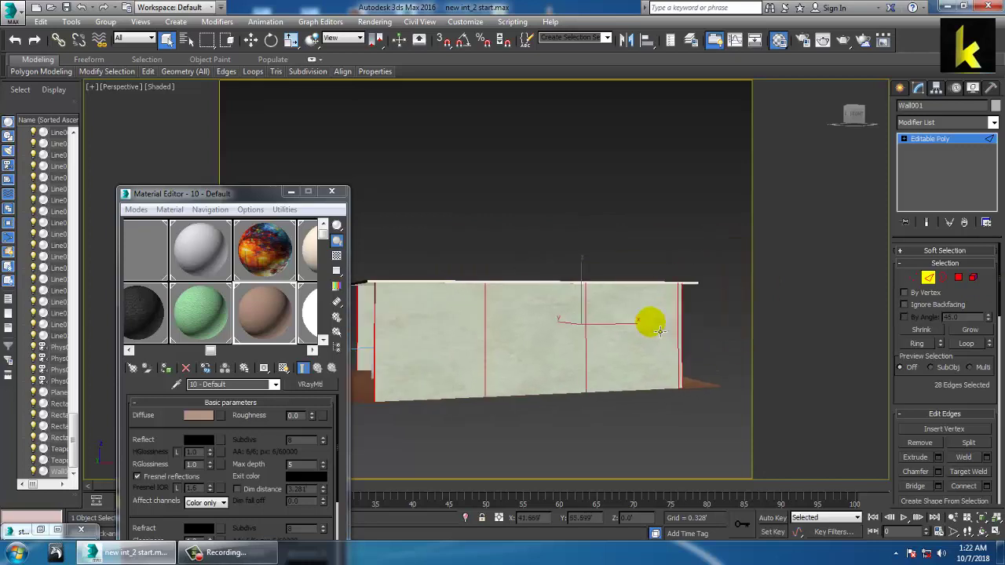
click(986, 486)
drag(489, 305, 489, 251)
click(492, 341)
alt+middle_drag(494, 341, 547, 308)
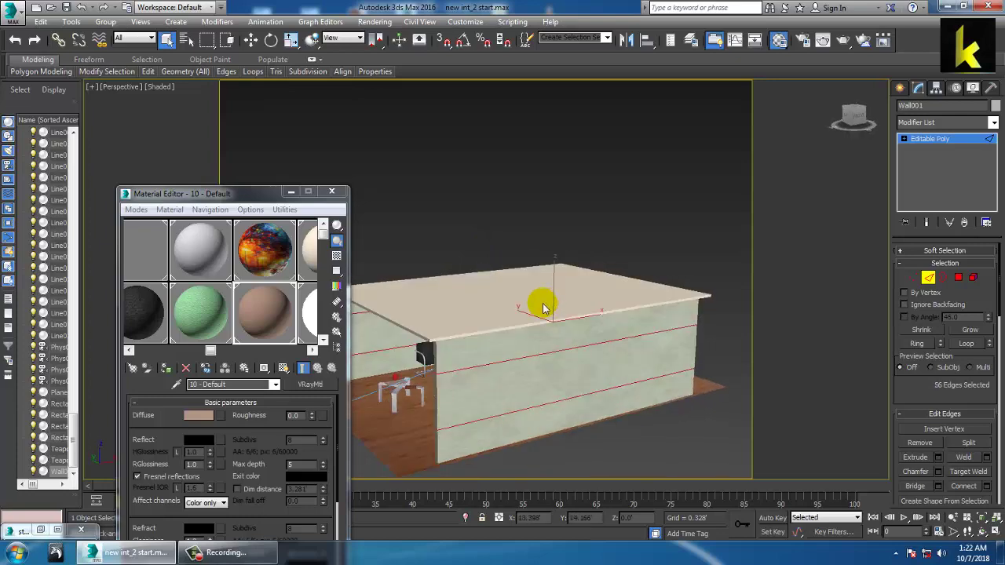
key(F4)
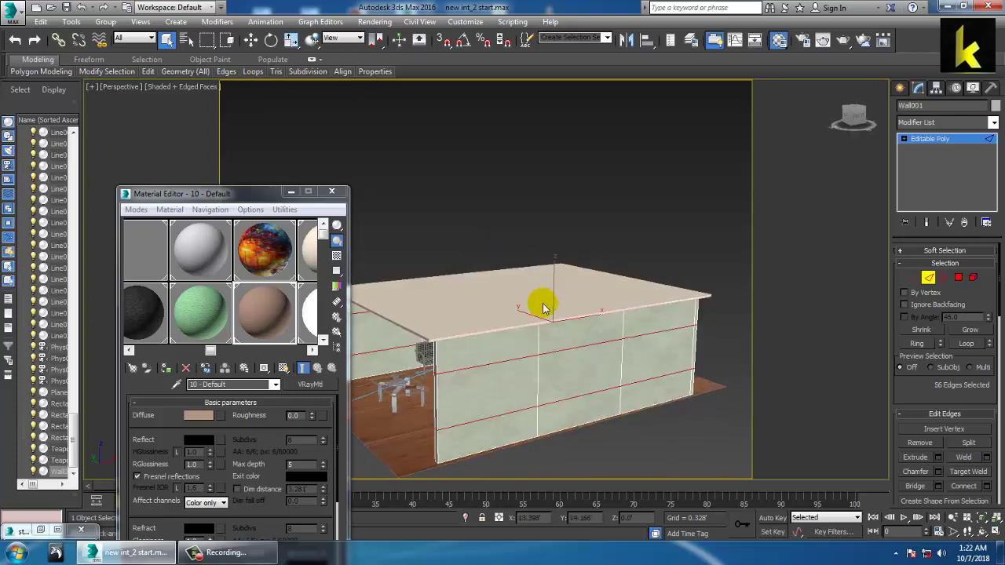
- Delete the wall polygon inside the window outline to open a hole
click(957, 279)
click(550, 375)
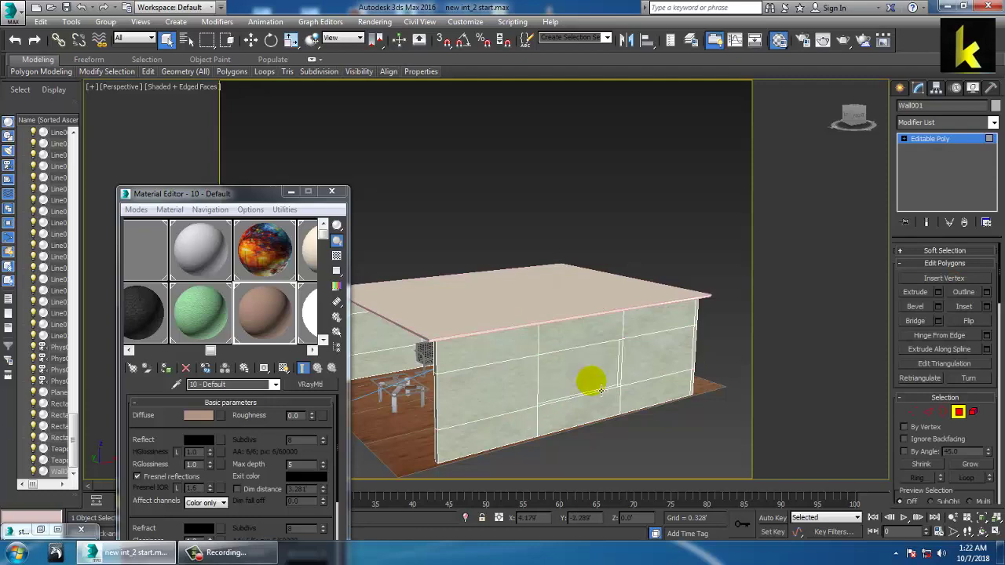
key(Delete)
scroll(585, 363, up, 5)
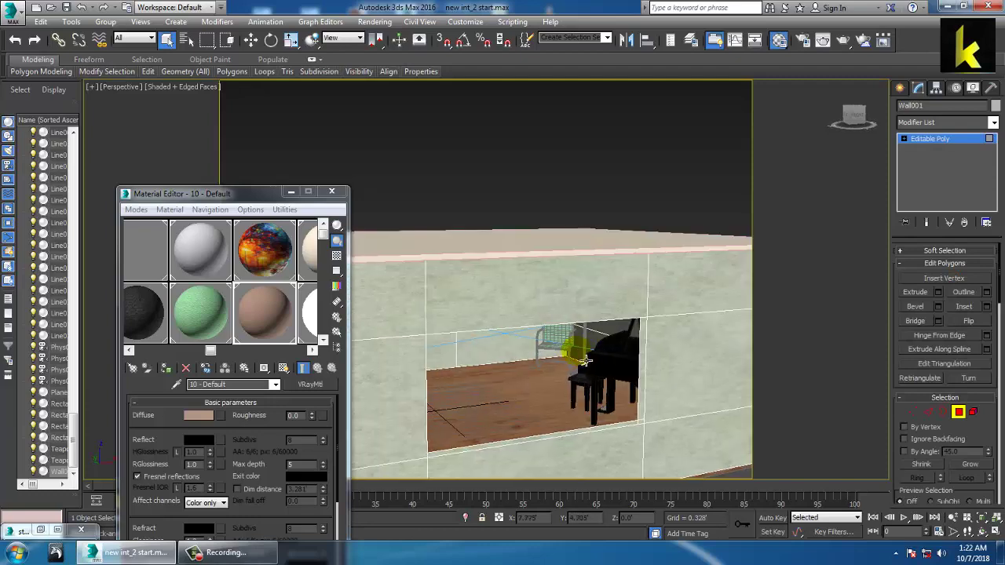
middle_drag(585, 363, 537, 320)
- Bridge the hole's two borders to close the window opening's sides
click(941, 414)
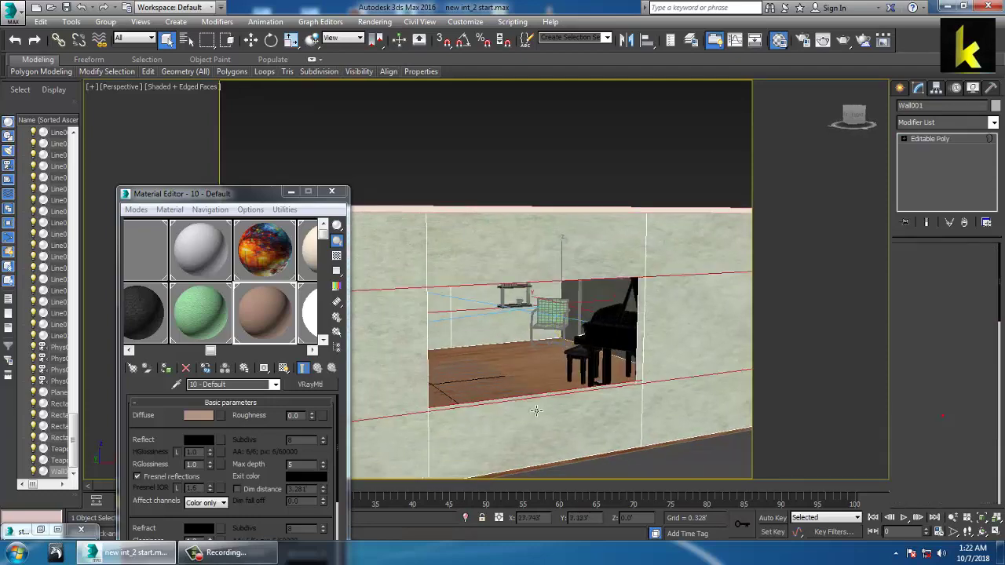
click(535, 402)
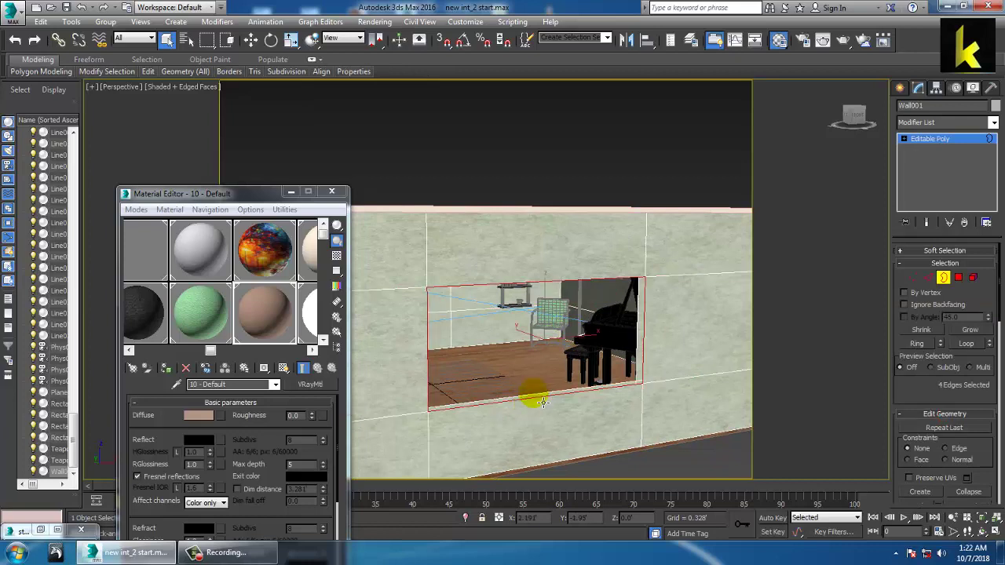
ctrl+click(533, 393)
drag(934, 412, 938, 88)
drag(995, 407, 1002, 86)
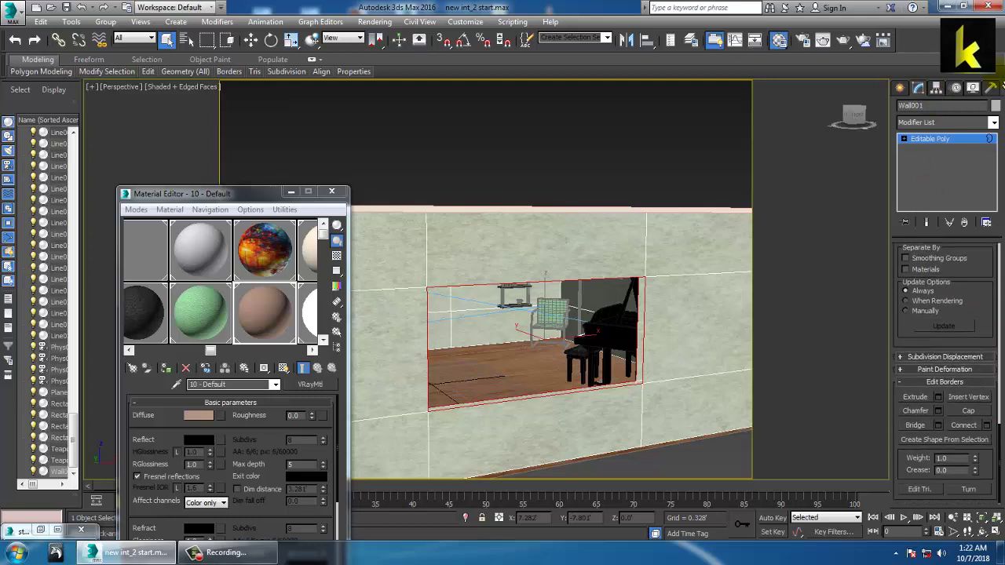
click(915, 425)
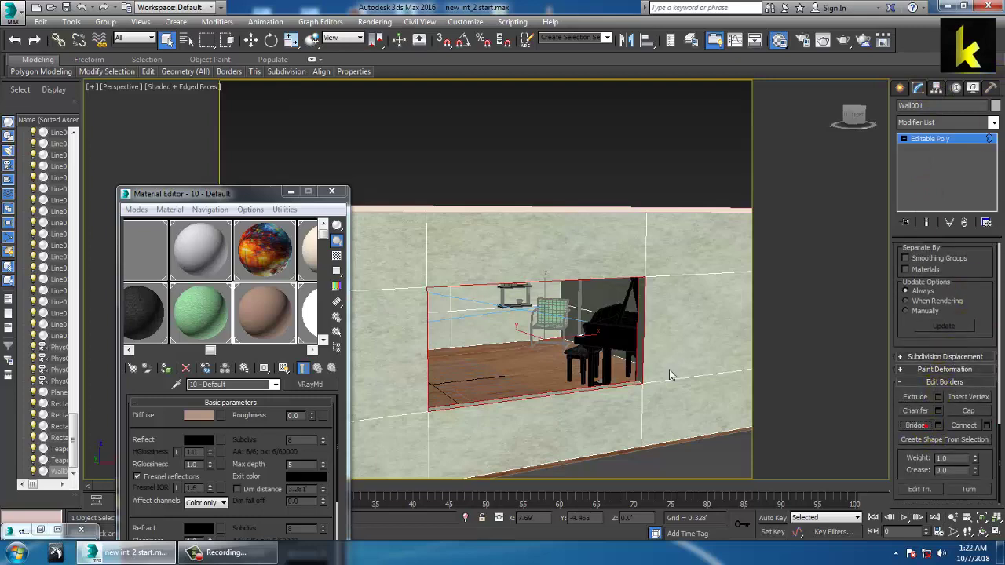
- Maximize the Top view framing the window wall and start the Box tool
key(w)
scroll(569, 330, down, 3)
key(alt+w)
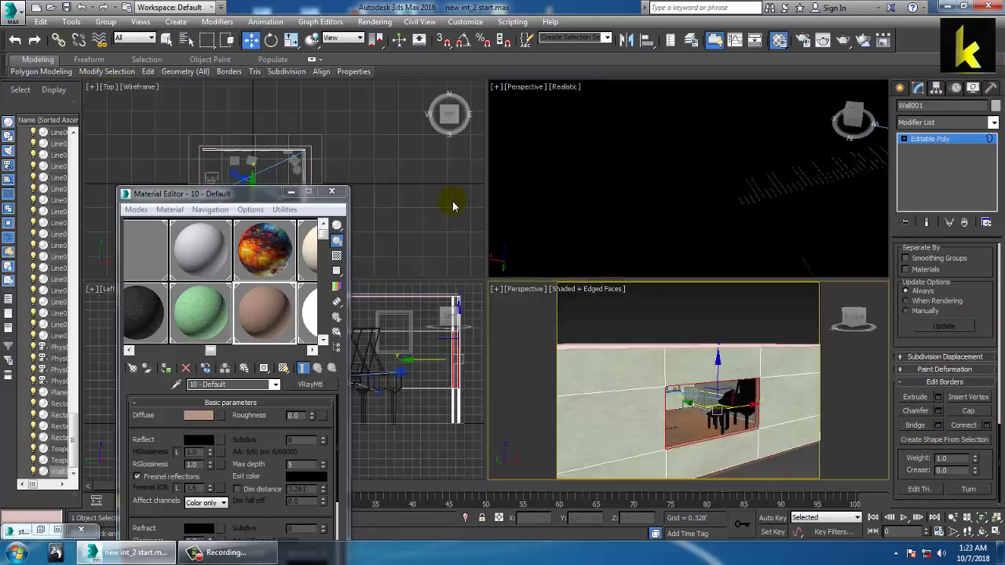
key(alt+w)
scroll(594, 233, up, 3)
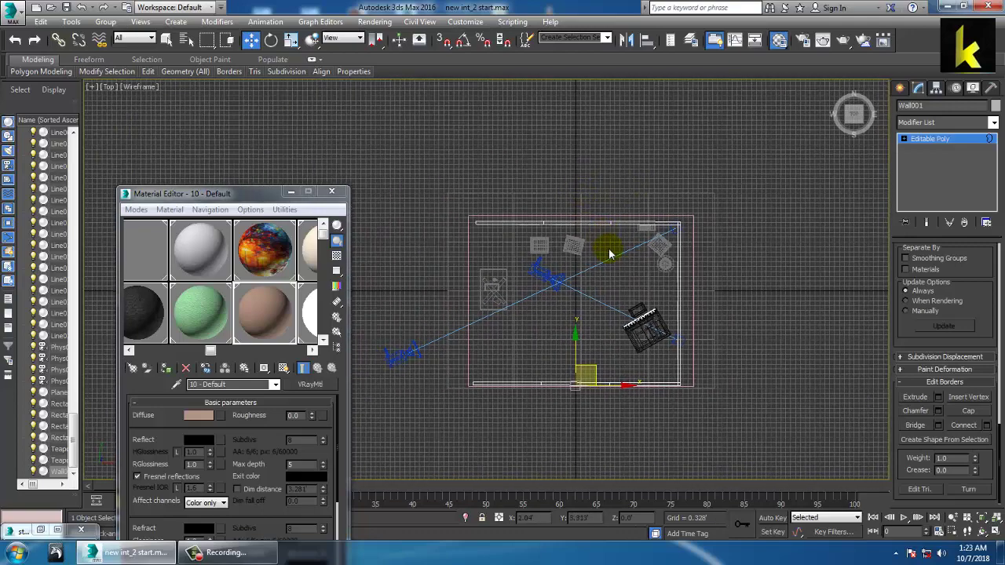
middle_drag(605, 251, 639, 143)
middle_drag(611, 339, 641, 280)
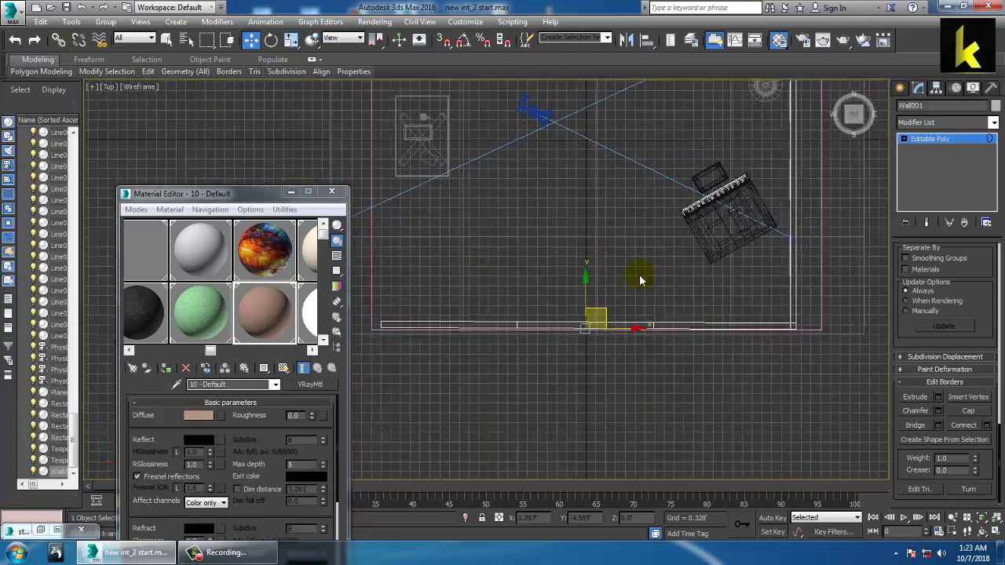
click(900, 87)
click(926, 168)
- Draw a thin box along the window wall and raise it to the sill
scroll(656, 314, up, 3)
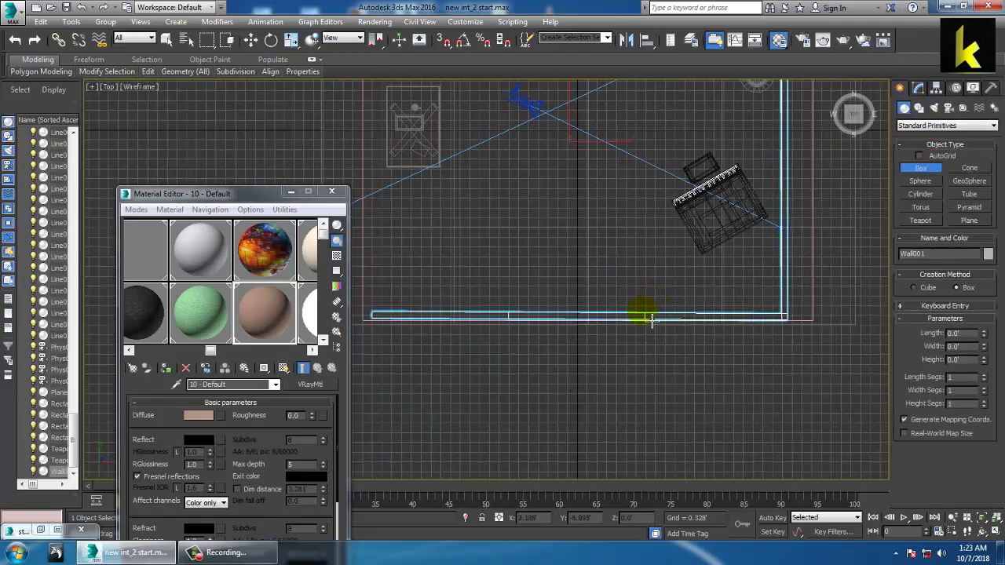
scroll(491, 339, up, 2)
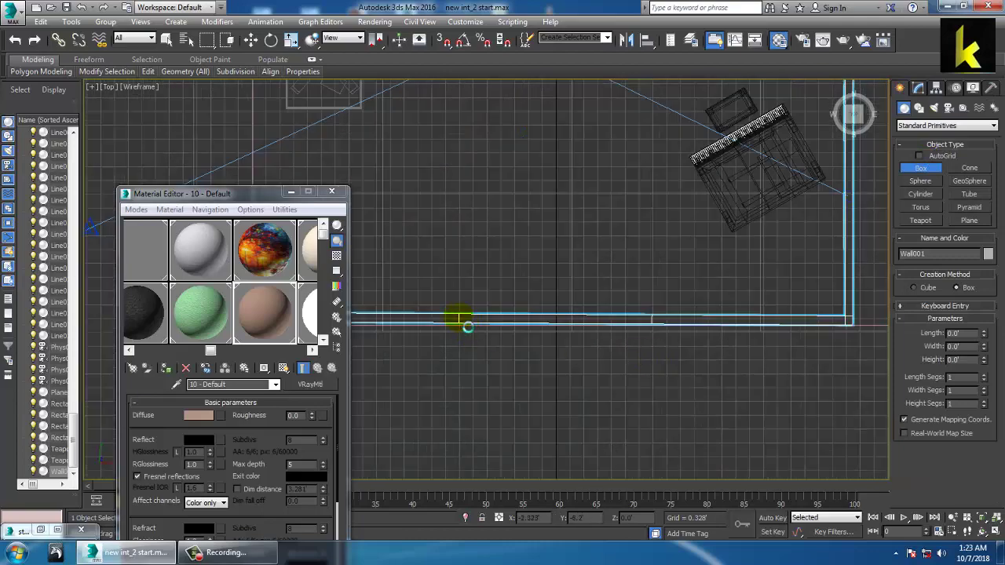
drag(467, 325, 665, 328)
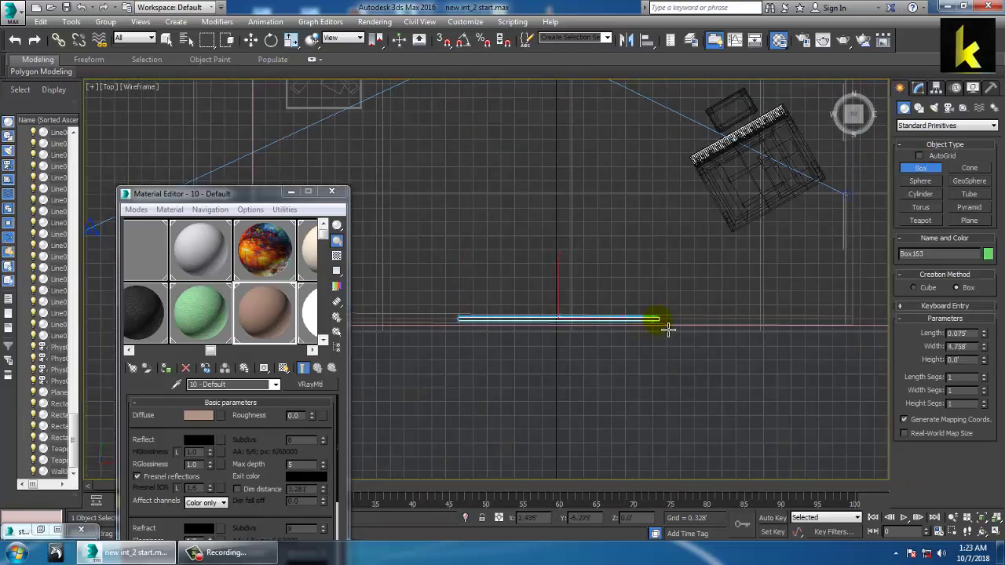
key(w)
key(alt+w)
key(alt+w)
scroll(689, 363, up, 10)
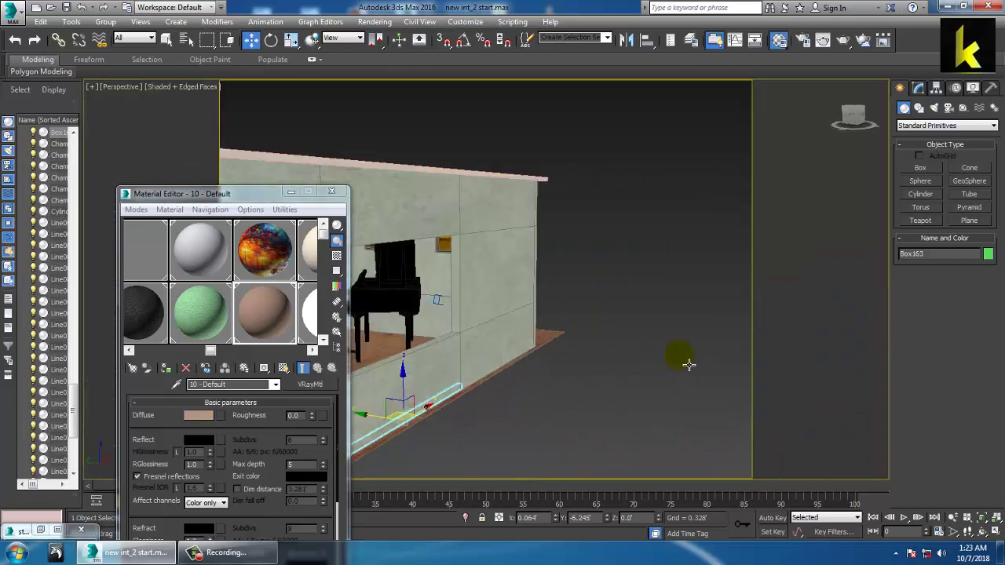
scroll(479, 365, down, 8)
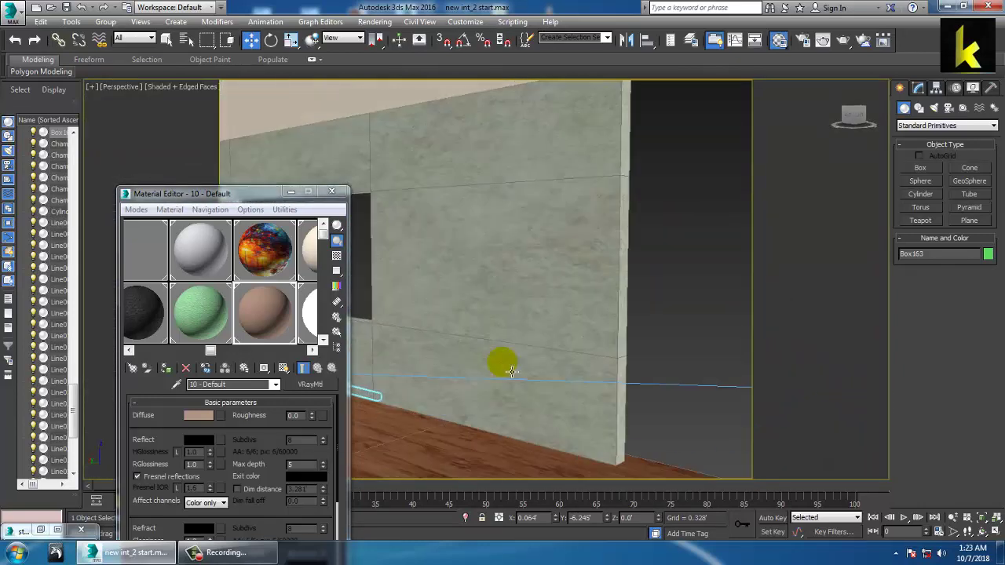
drag(540, 346, 560, 289)
alt+middle_drag(560, 289, 527, 295)
- Tilt the slat about its long axis and Shift-drag it upward to clone
key(r)
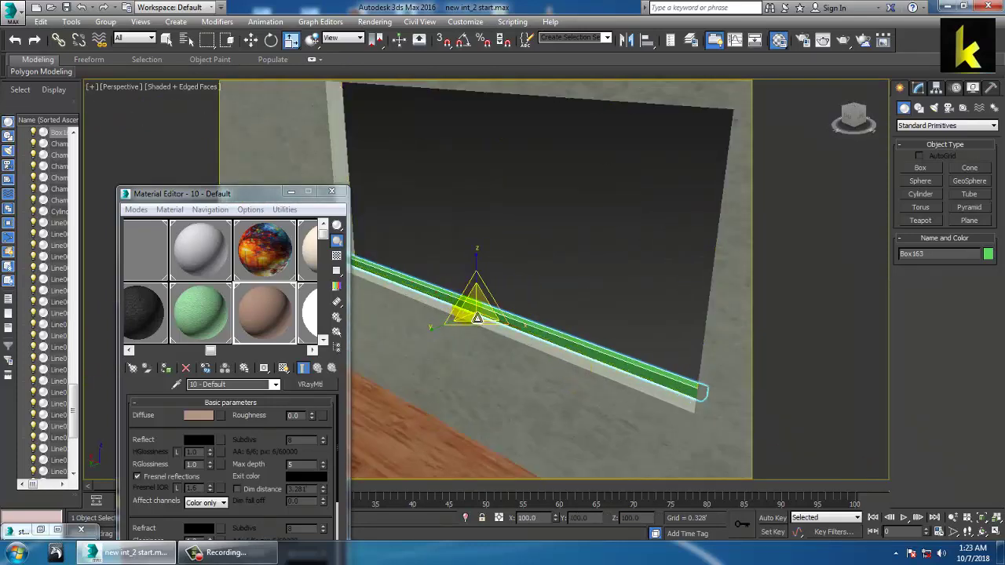
key(e)
drag(458, 309, 469, 307)
alt+middle_drag(468, 307, 490, 291)
key(w)
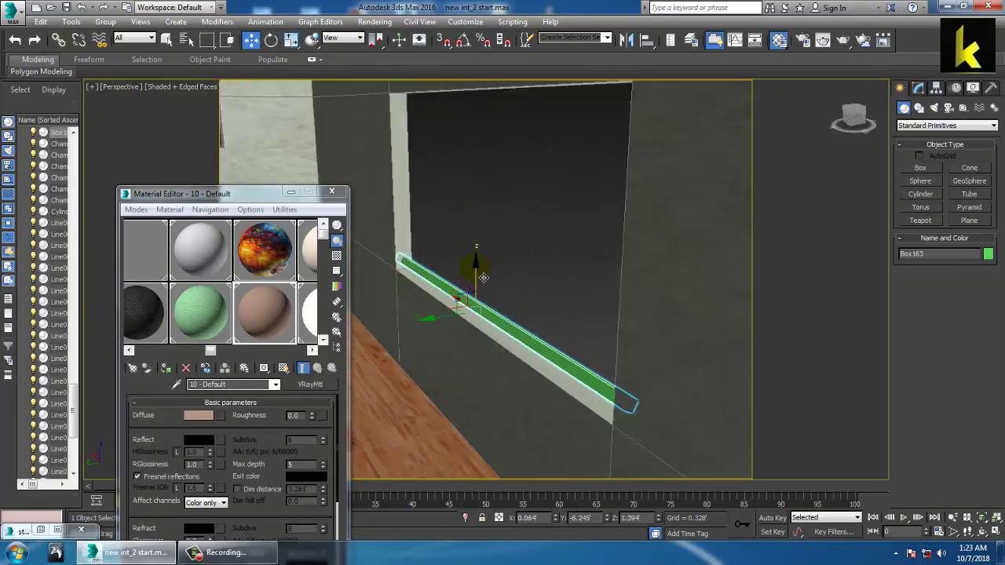
shift+drag(484, 277, 483, 248)
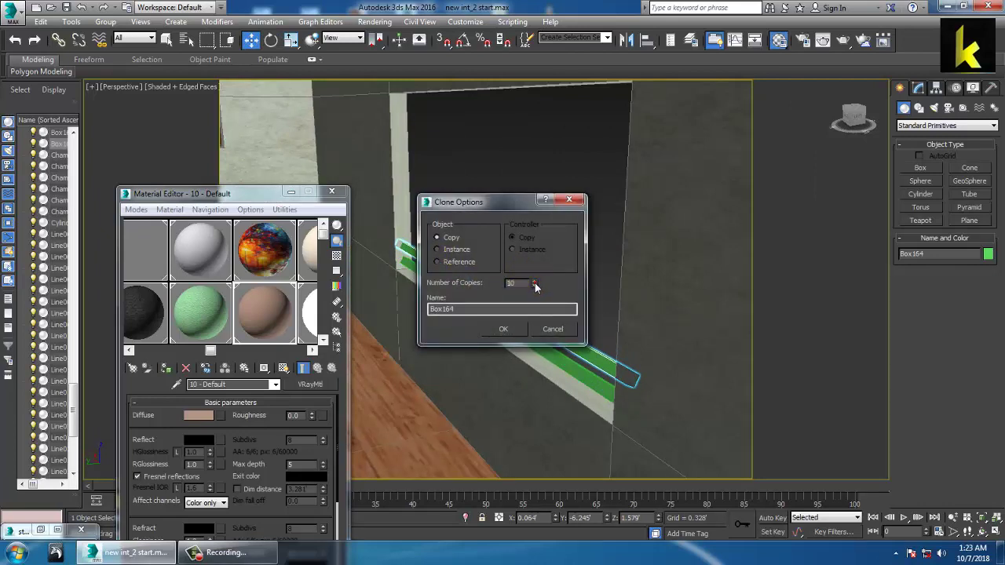
- Confirm the 10 slat copies stacked up the window
click(504, 329)
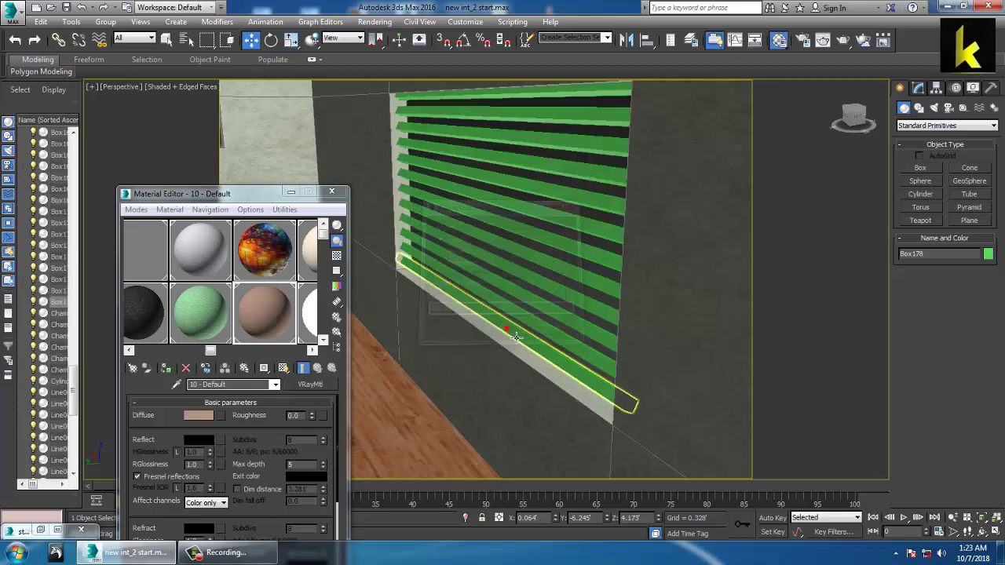
mouse_move(542, 274)
middle_down()
mouse_move(586, 321)
mouse_move(604, 376)
mouse_move(589, 414)
mouse_move(596, 347)
middle_up()
scroll(586, 321, down, 2)
- In wireframe, delete the extra slats above the opening, then return to shaded view
key(F3)
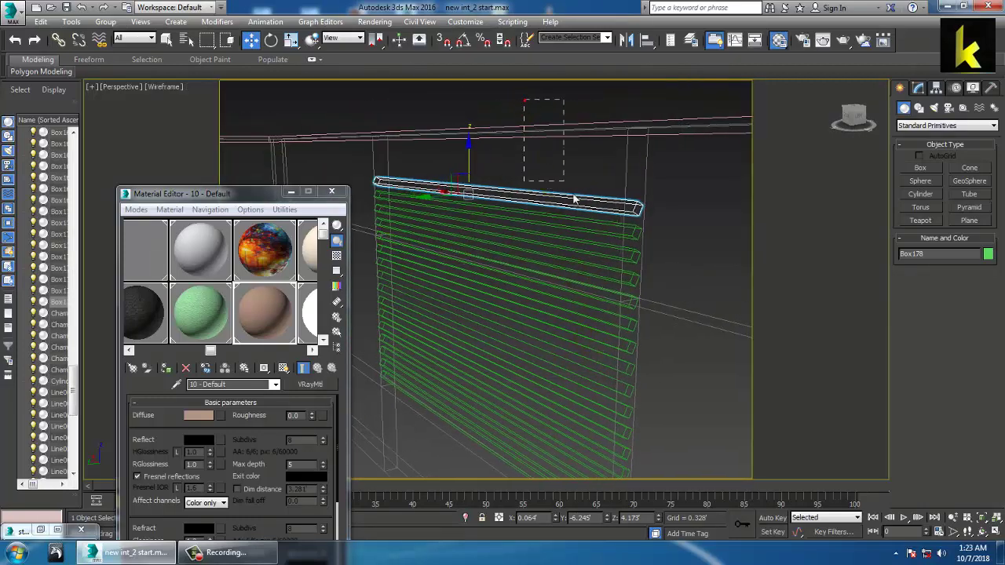
drag(634, 263, 635, 264)
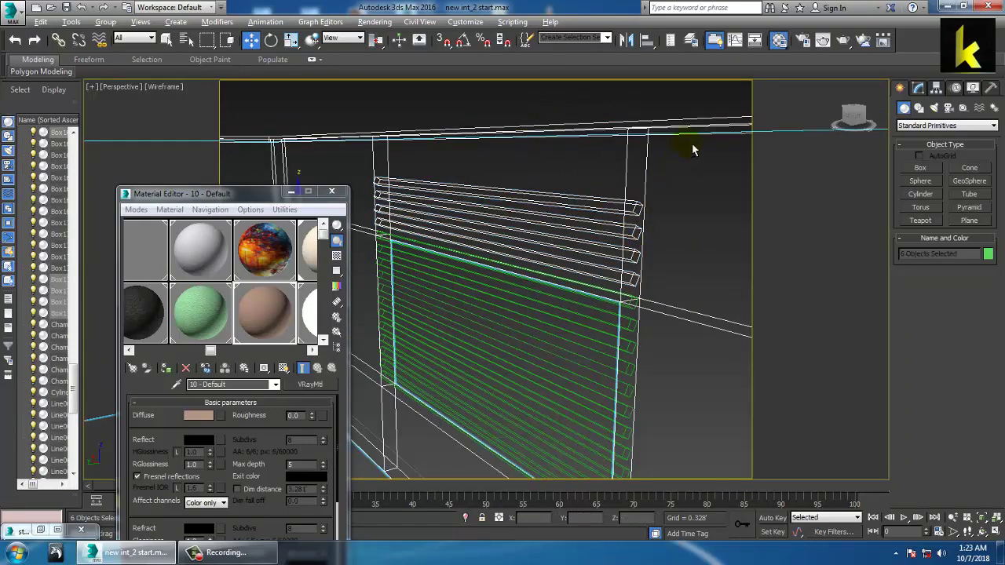
drag(734, 180, 734, 180)
key(Delete)
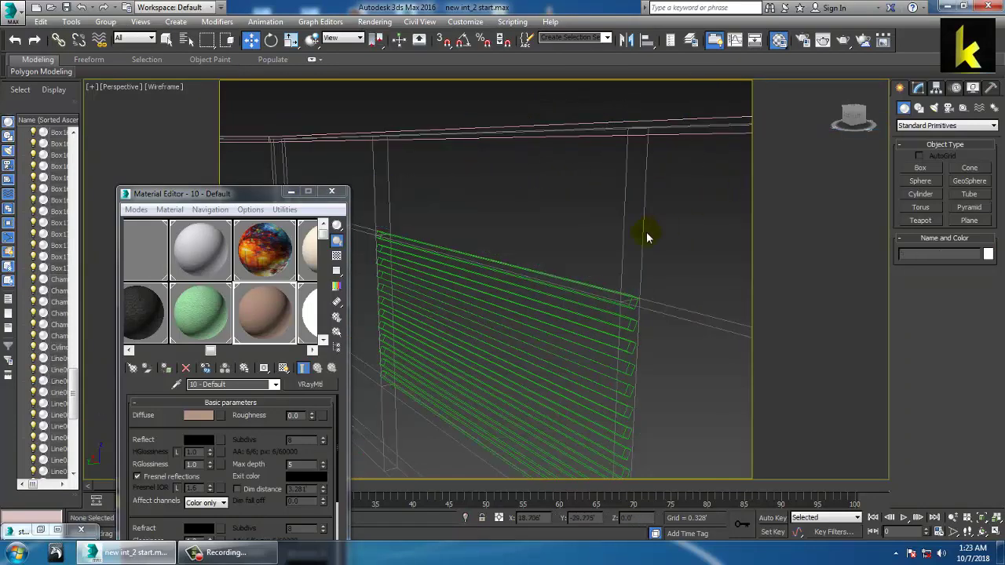
key(F3)
alt+middle_drag(646, 231, 583, 246)
scroll(605, 288, down, 5)
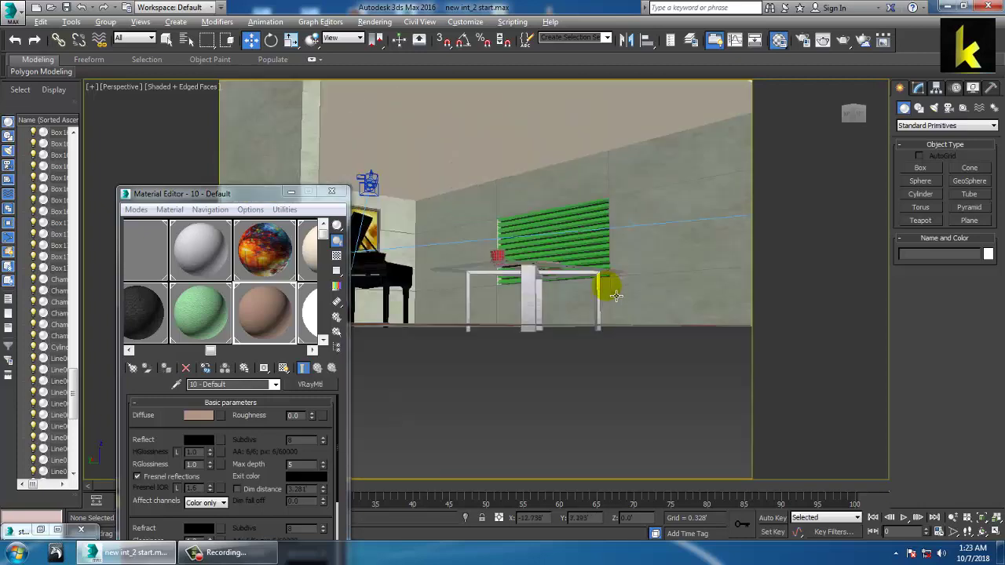
middle_drag(605, 287, 581, 292)
scroll(581, 306, down, 3)
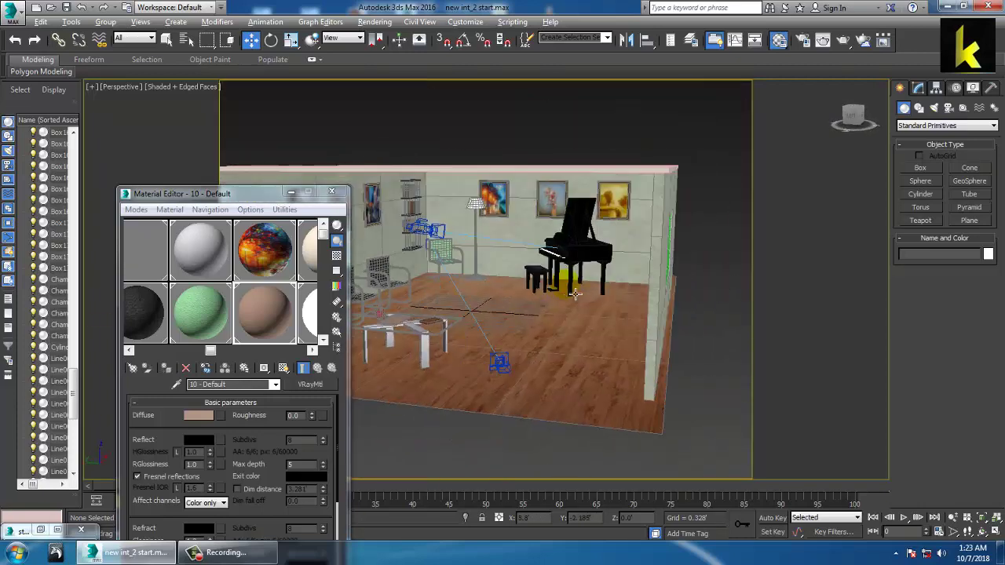
key(alt+w)
scroll(610, 206, down, 8)
key(alt+w)
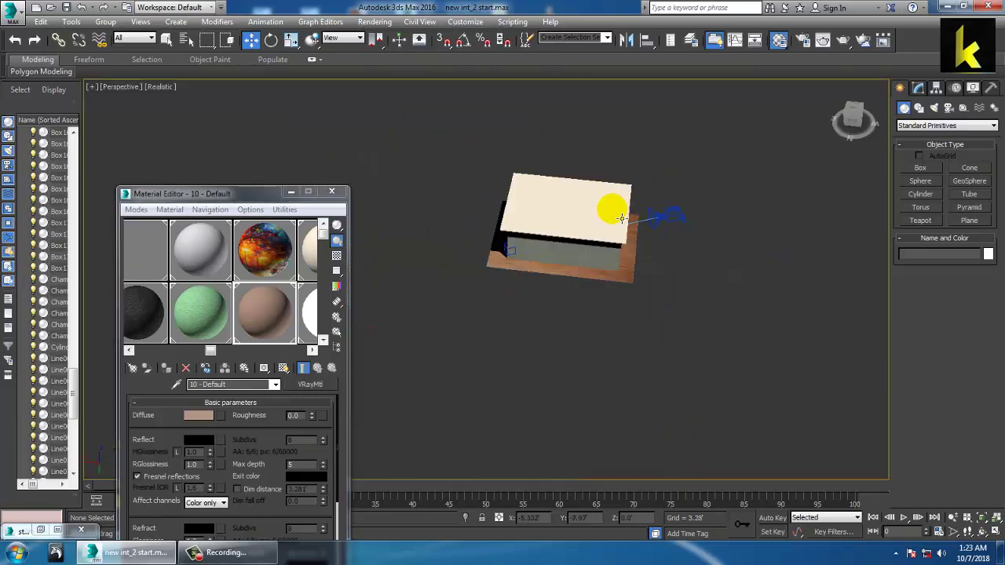
key(l)
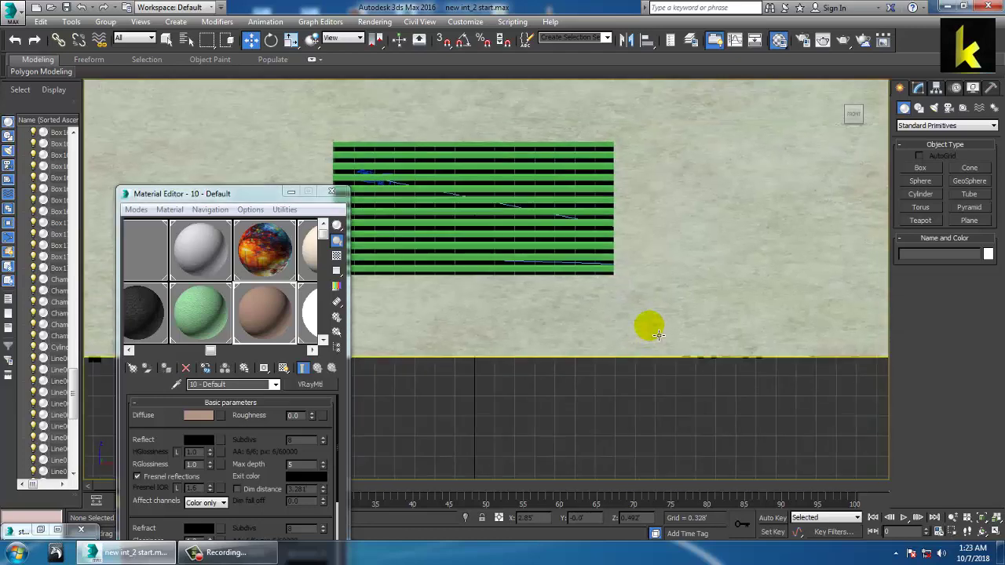
key(l)
scroll(691, 302, down, 3)
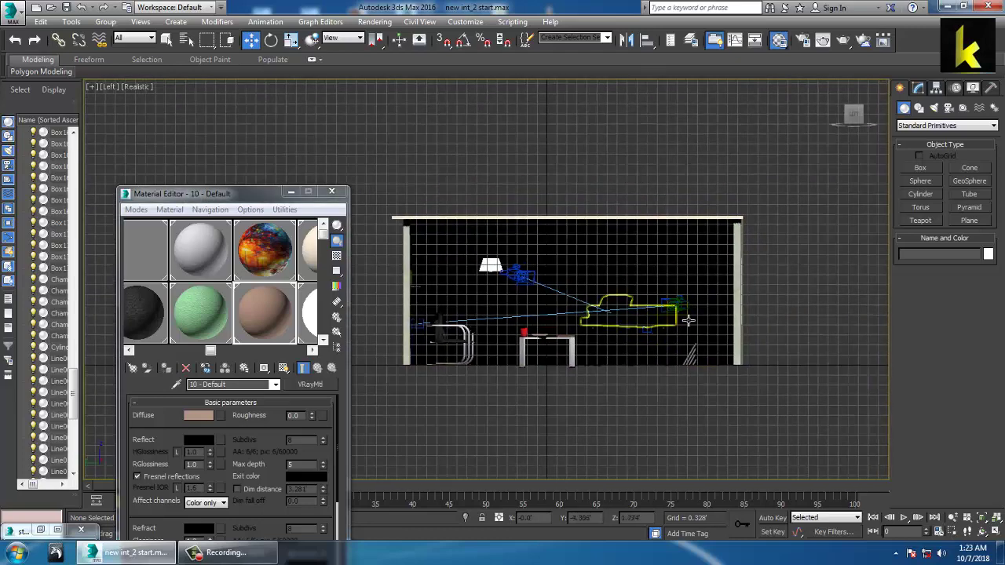
click(618, 312)
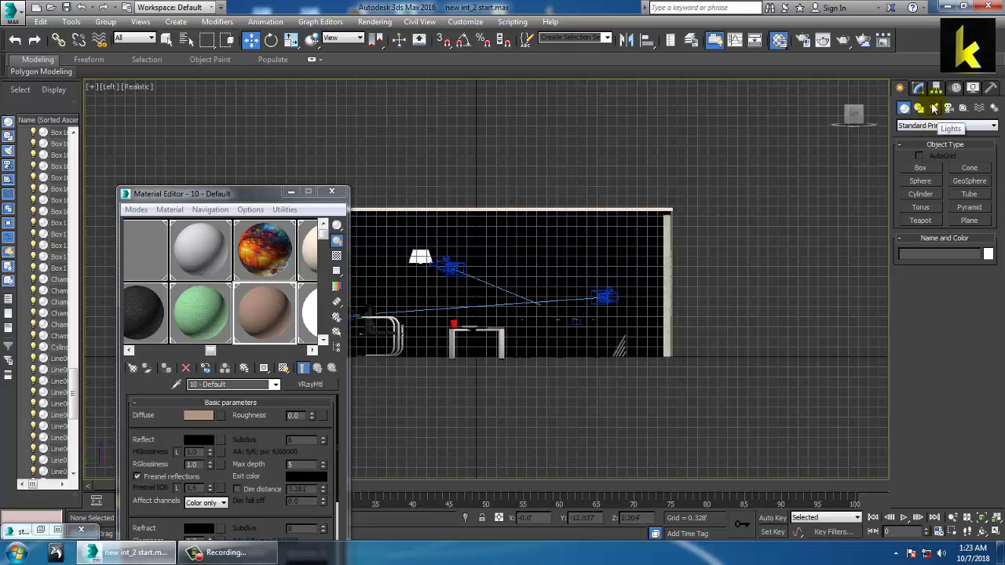
- Create VRaySun001 in the Left view, aimed from outside into the room, accepting VRaySky
click(934, 108)
click(940, 127)
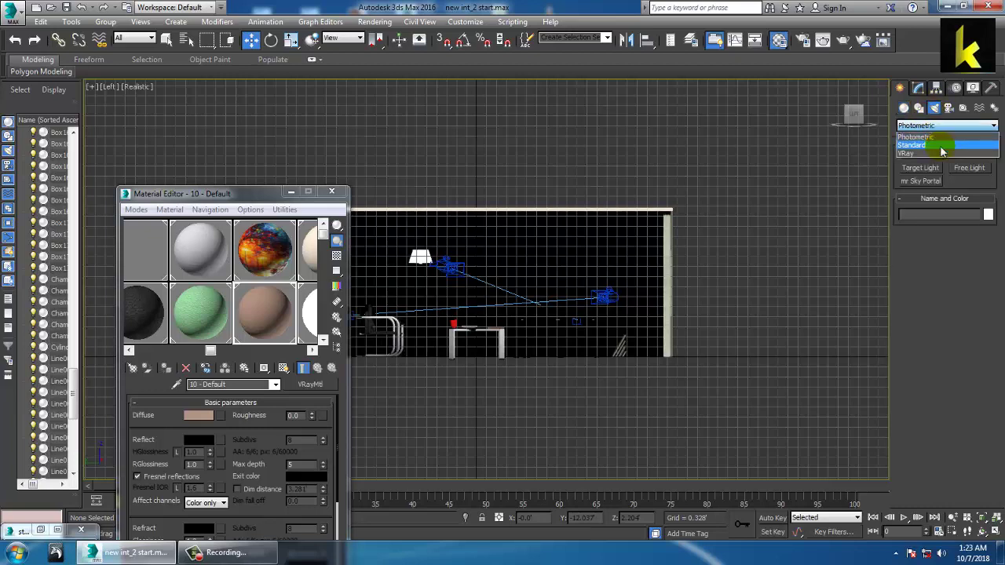
click(941, 151)
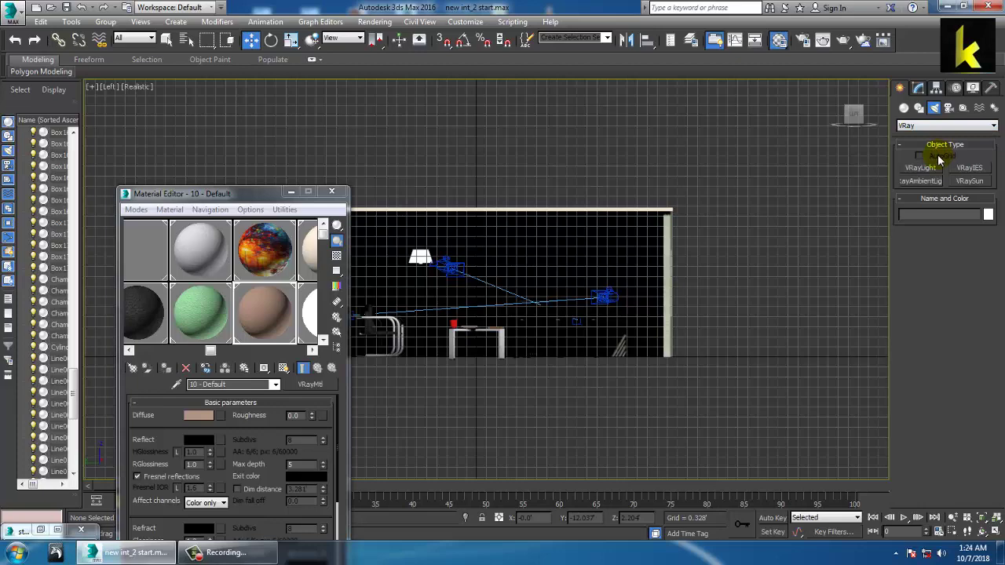
click(972, 181)
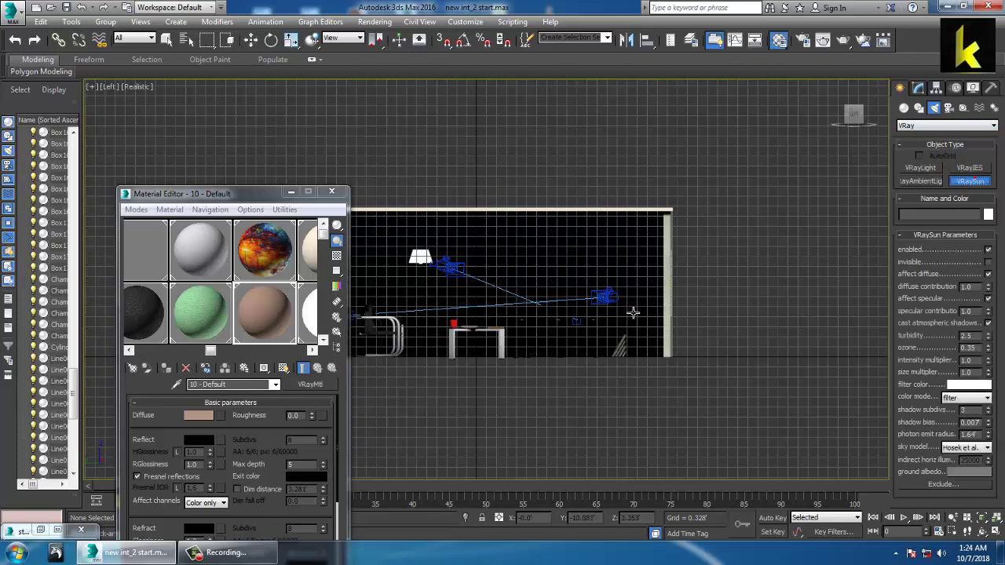
scroll(747, 299, down, 5)
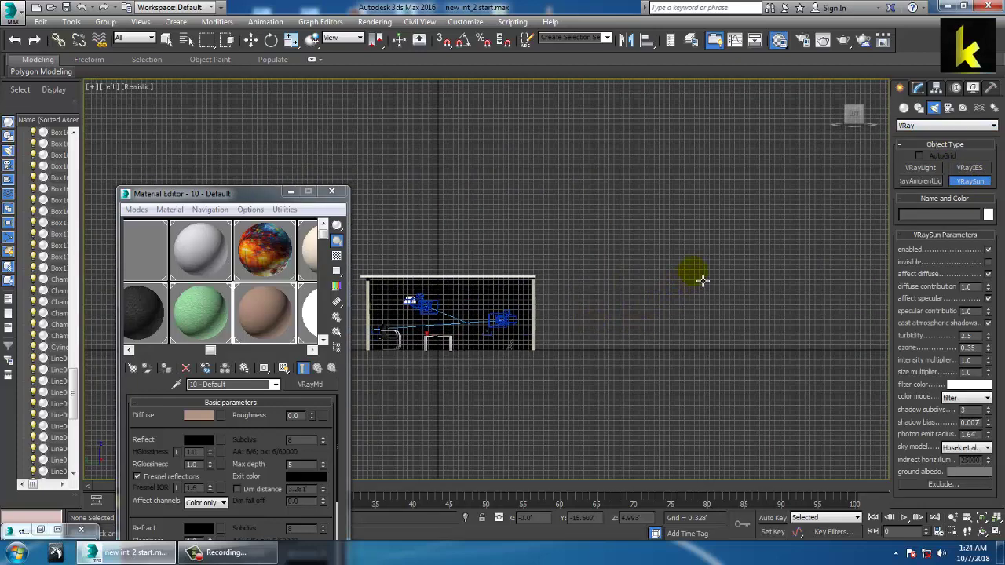
drag(738, 263, 469, 340)
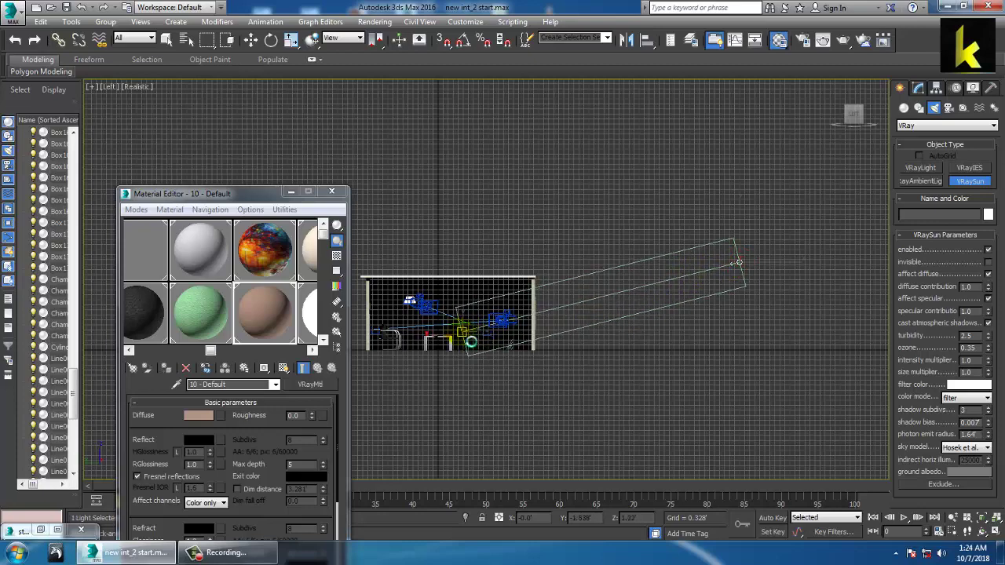
click(538, 317)
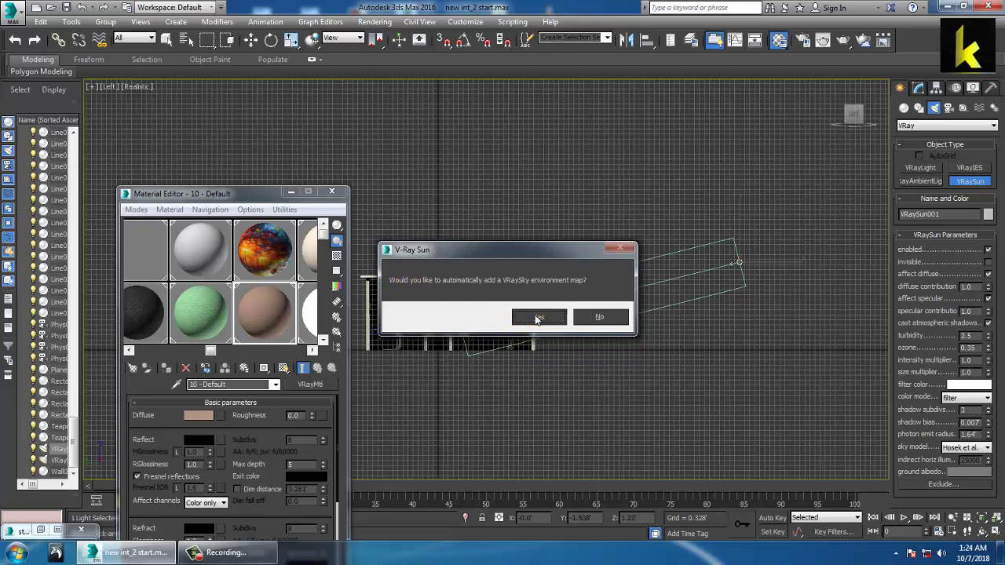
key(w)
key(alt+w)
- Maximize Perspective and look through PhysCamera002 to check the piano view
right_click(631, 325)
key(alt+w)
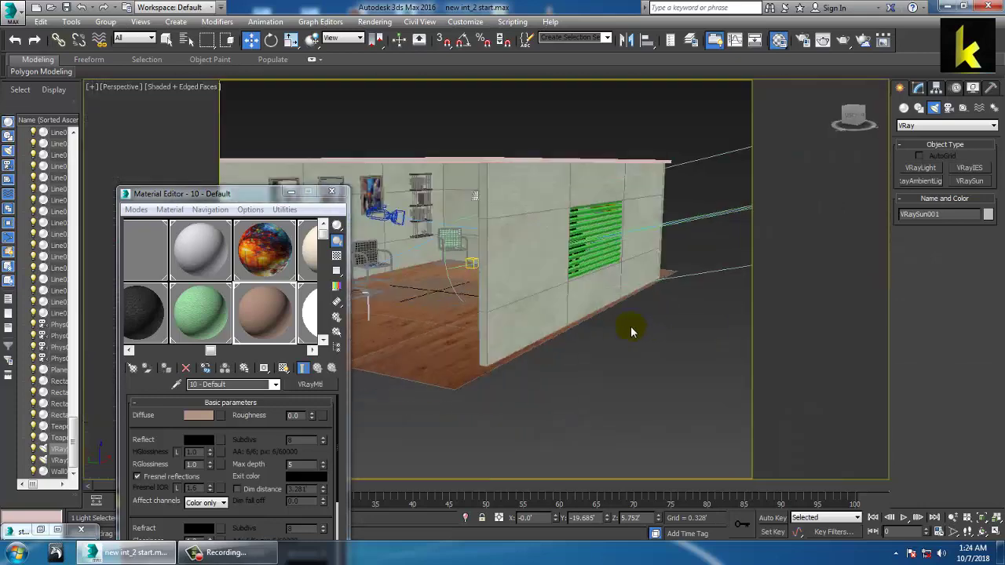
mouse_move(631, 326)
alt+middle_down()
mouse_move(609, 296)
mouse_move(650, 337)
mouse_move(620, 333)
mouse_move(718, 321)
mouse_move(632, 314)
alt+middle_up()
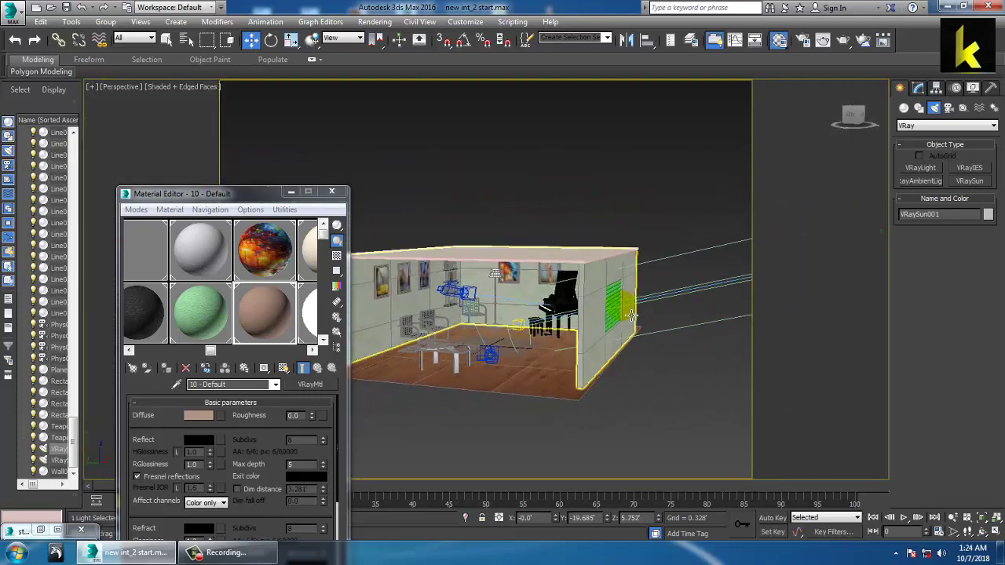
key(c)
click(477, 194)
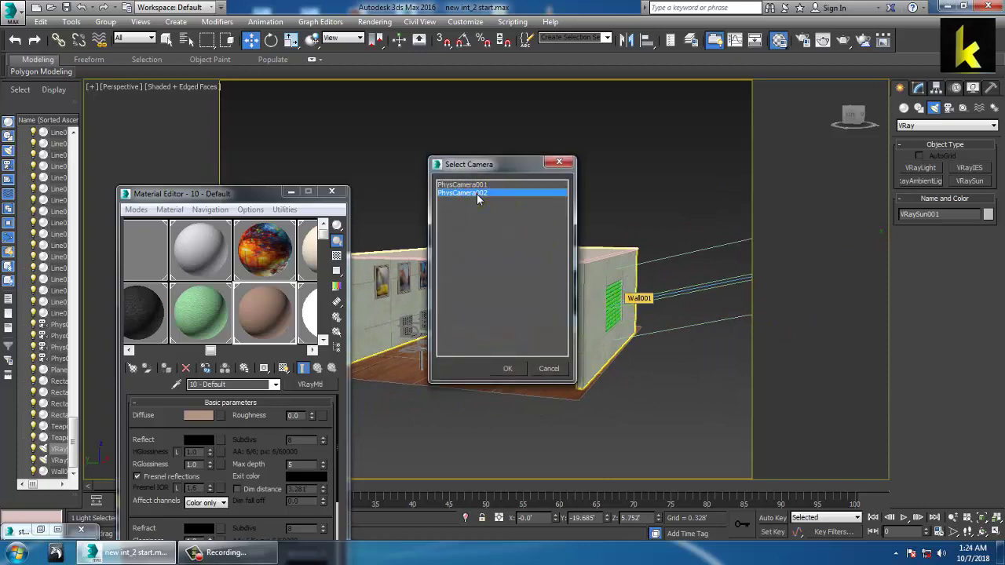
double_click(476, 194)
- Switch the viewport to look through PhysCamera001 into the room
click(858, 190)
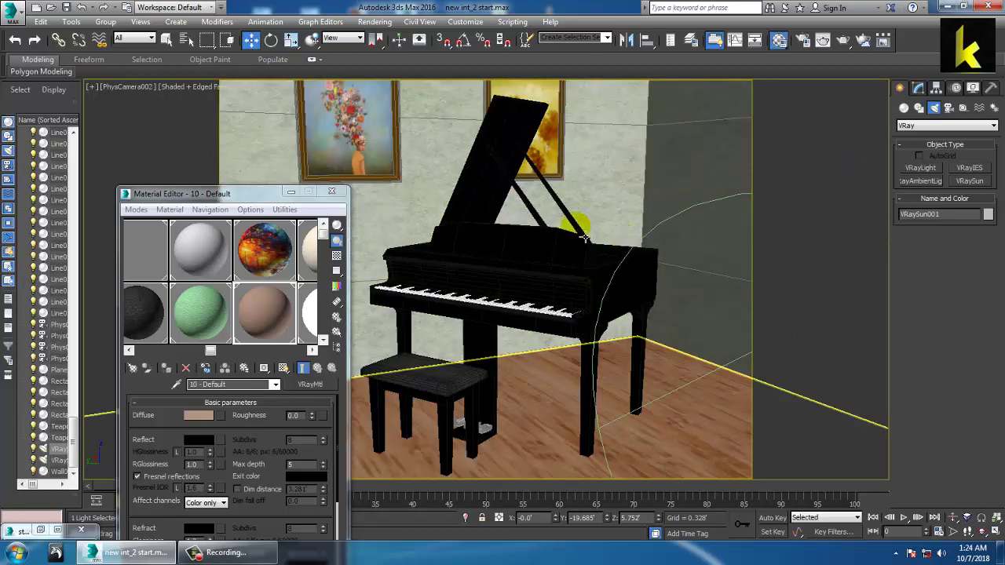
key(c)
click(465, 185)
double_click(465, 185)
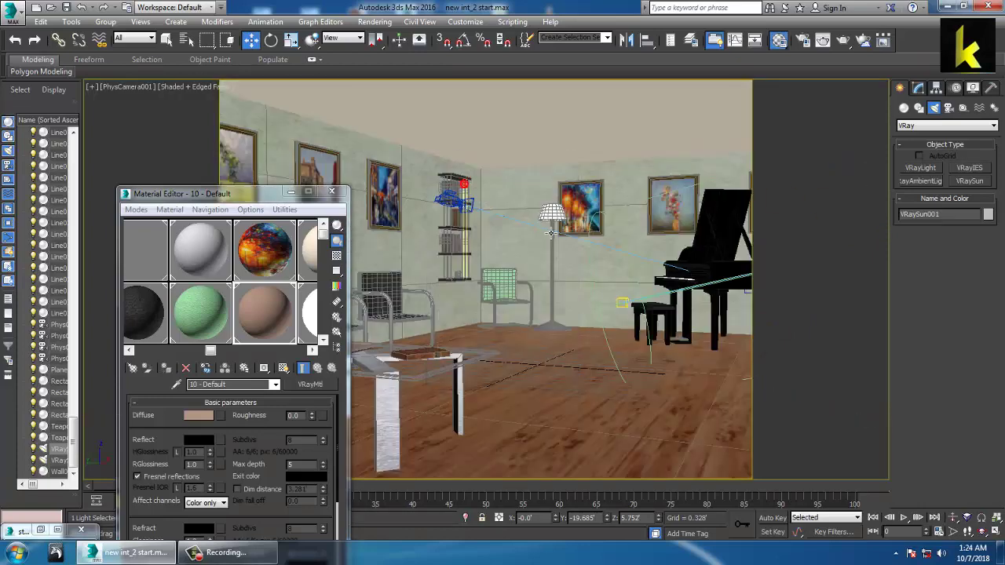
- Set VRaySun001's filter colour to a pale warm yellow-peach tint
click(918, 88)
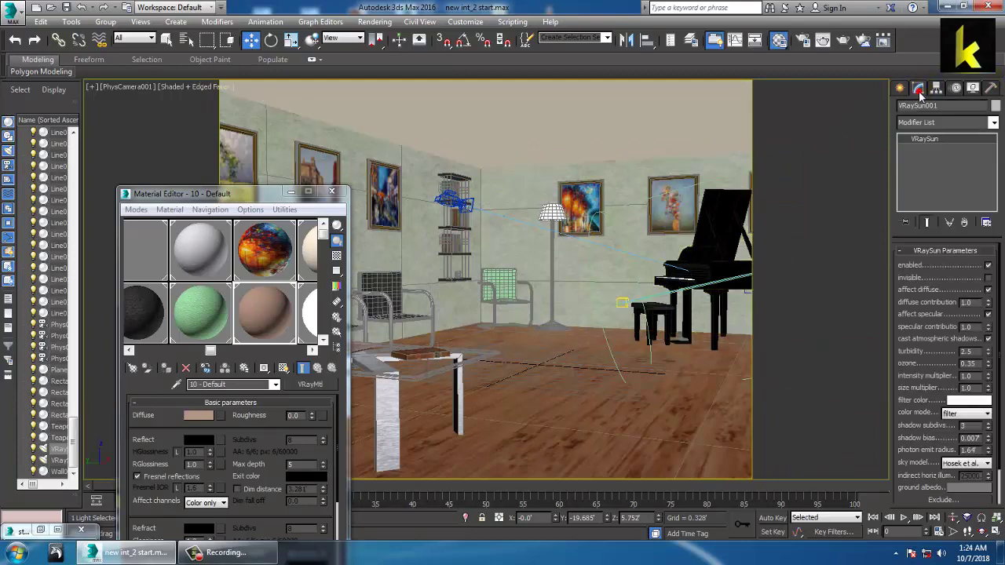
click(959, 401)
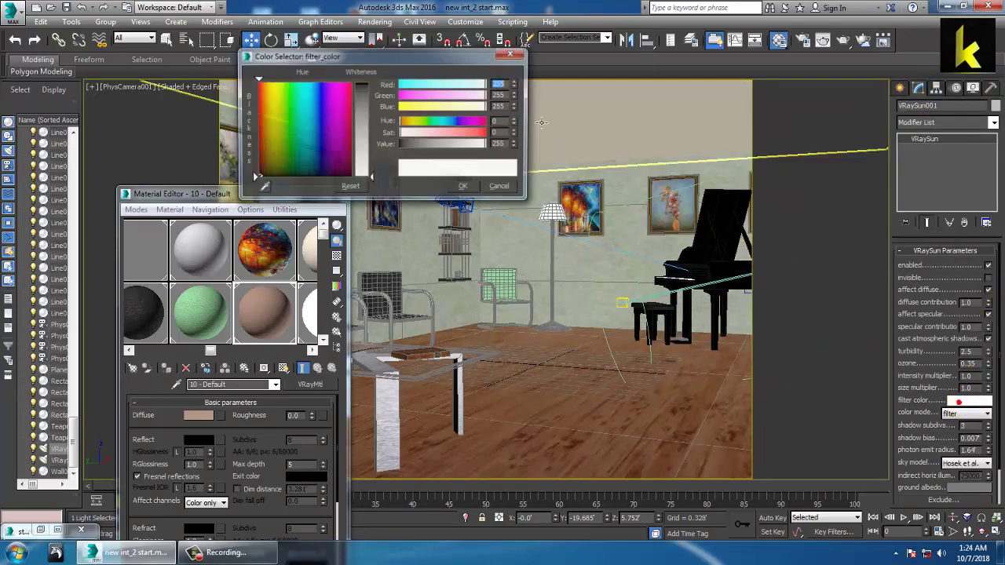
click(262, 122)
mouse_move(267, 118)
mouse_down()
mouse_move(271, 91)
mouse_move(265, 108)
mouse_up()
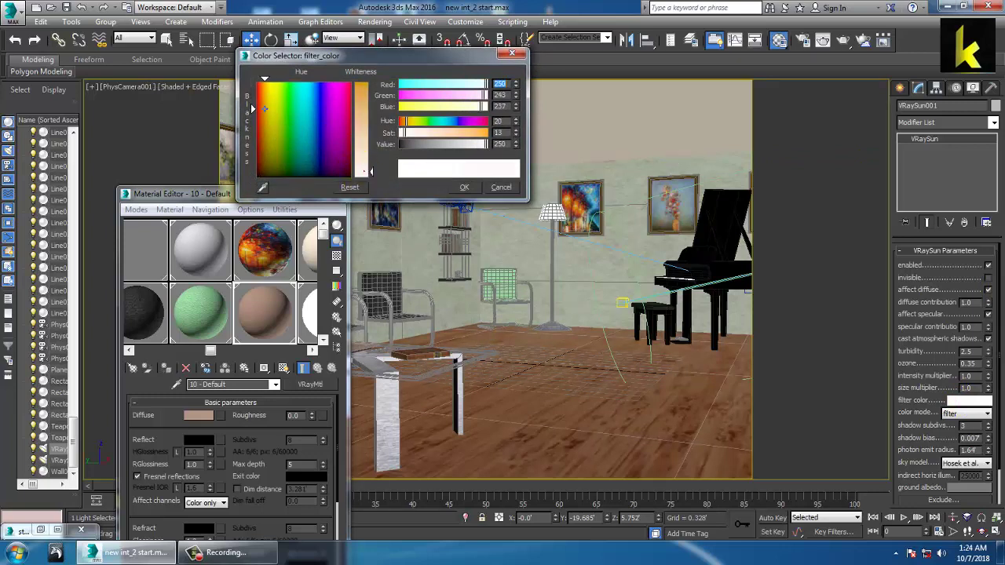
drag(361, 177, 361, 156)
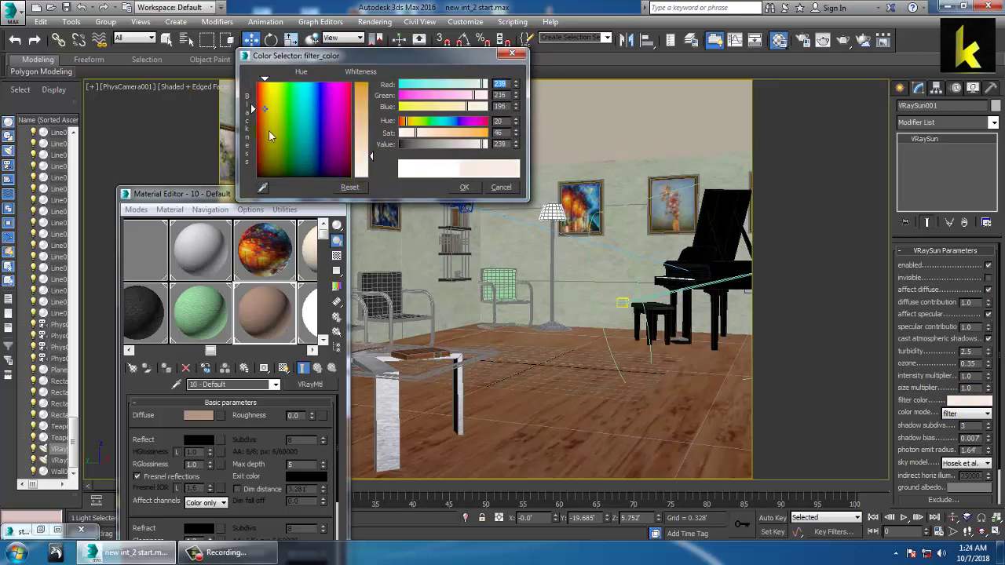
drag(272, 136, 270, 81)
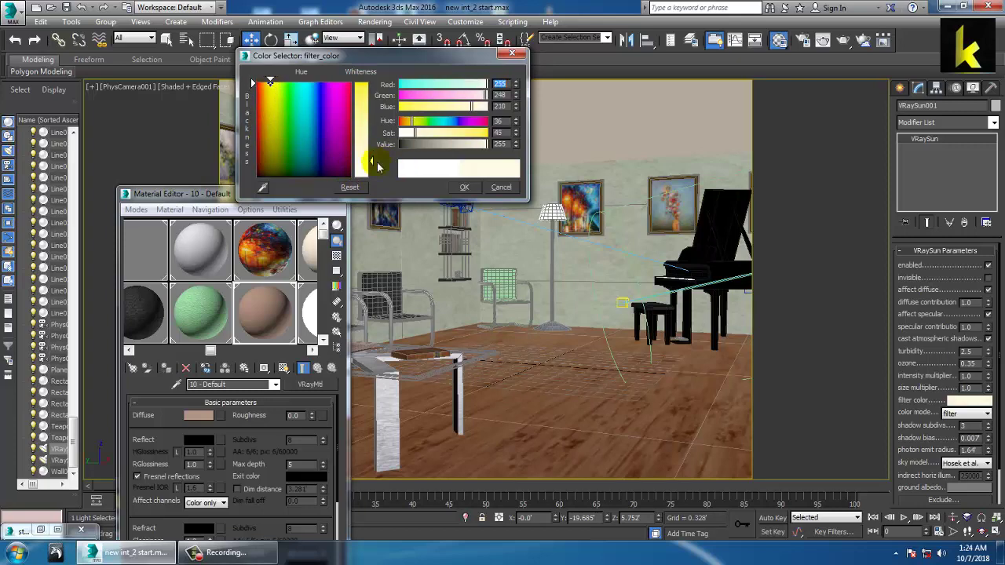
click(464, 187)
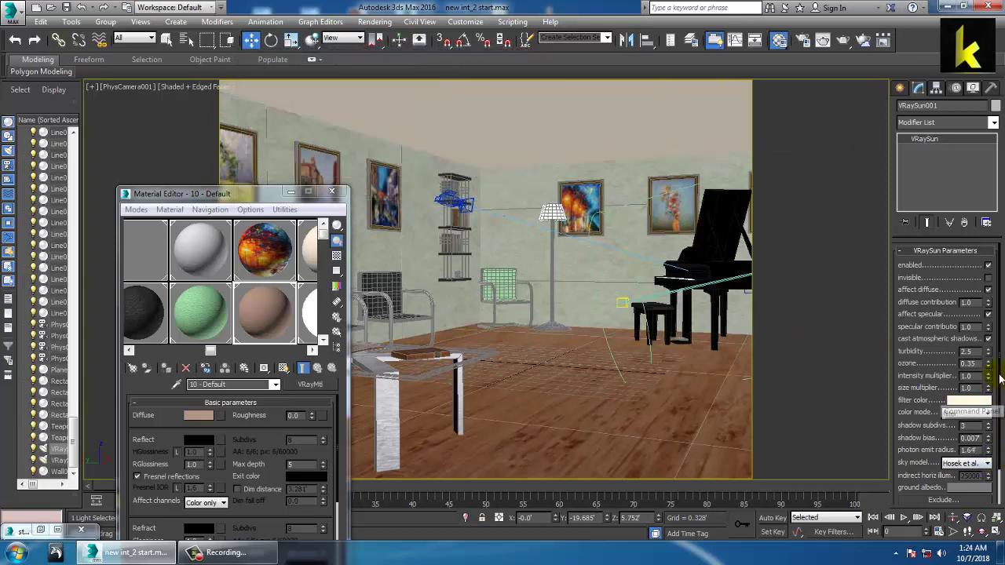
- Set the sun's intensity multiplier to 0.2 and increase its photon emit radius
click(970, 376)
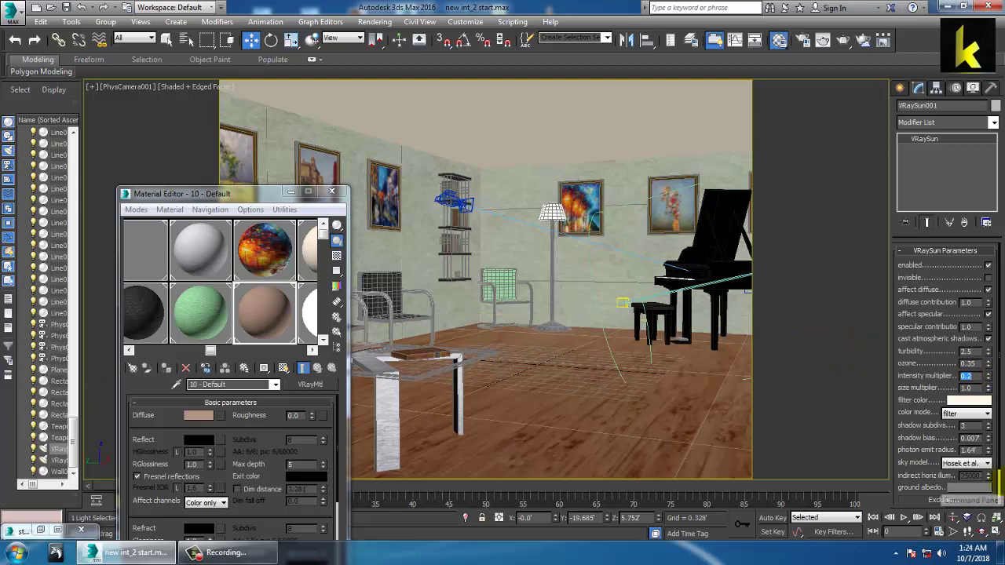
drag(934, 452, 941, 386)
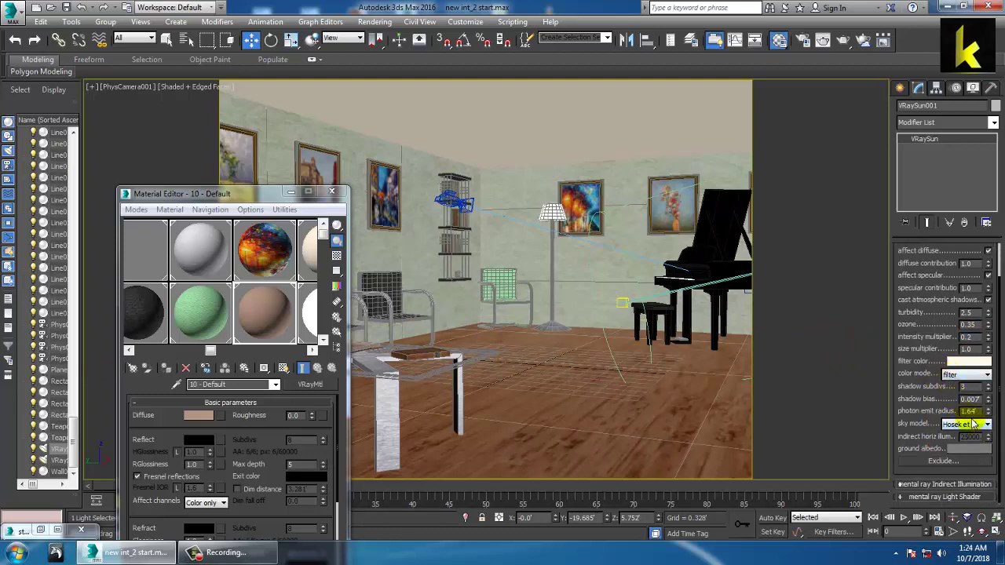
drag(987, 411, 987, 312)
- Orbit the Perspective view around the room to check the sun's position
key(p)
scroll(639, 330, down, 5)
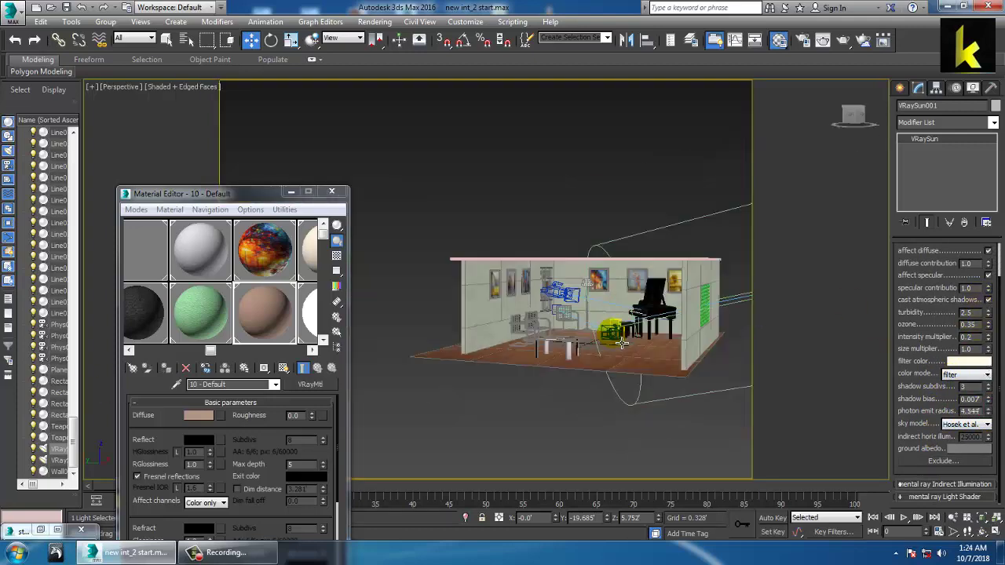
scroll(650, 341, up, 2)
alt+middle_drag(650, 340, 740, 372)
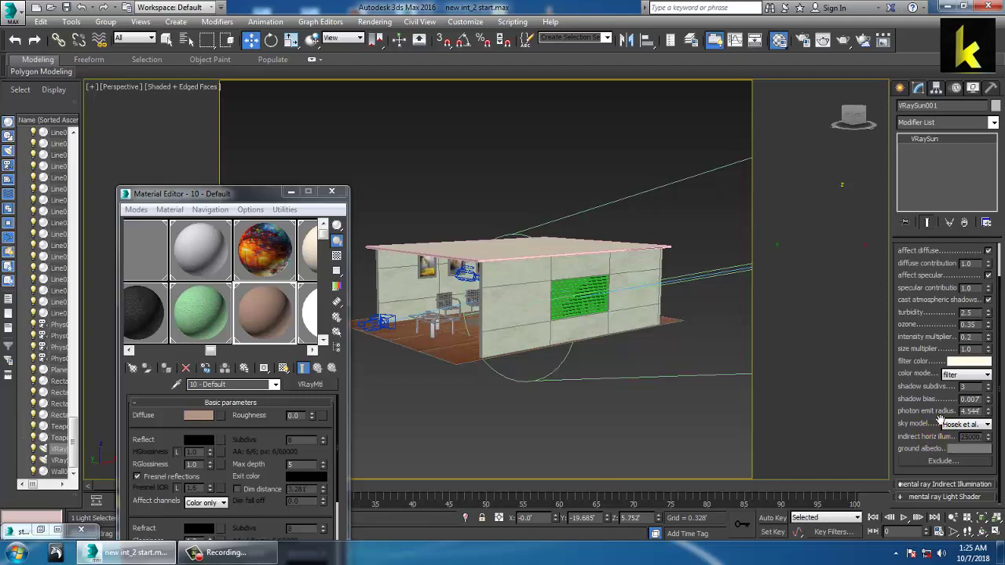
click(474, 345)
- Switch the viewport back to PhysCamera001 and bring up the Rendering menu
key(c)
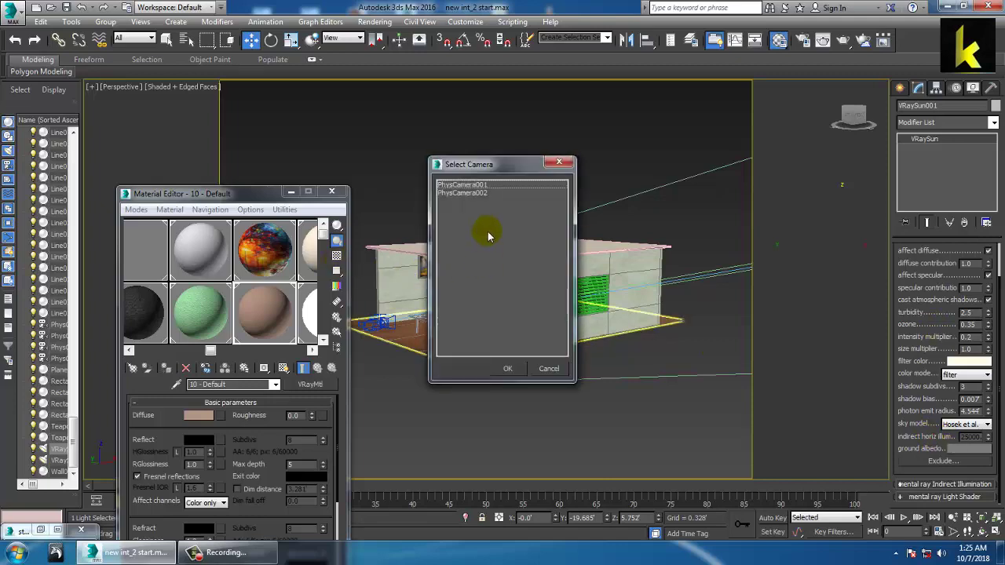
click(484, 186)
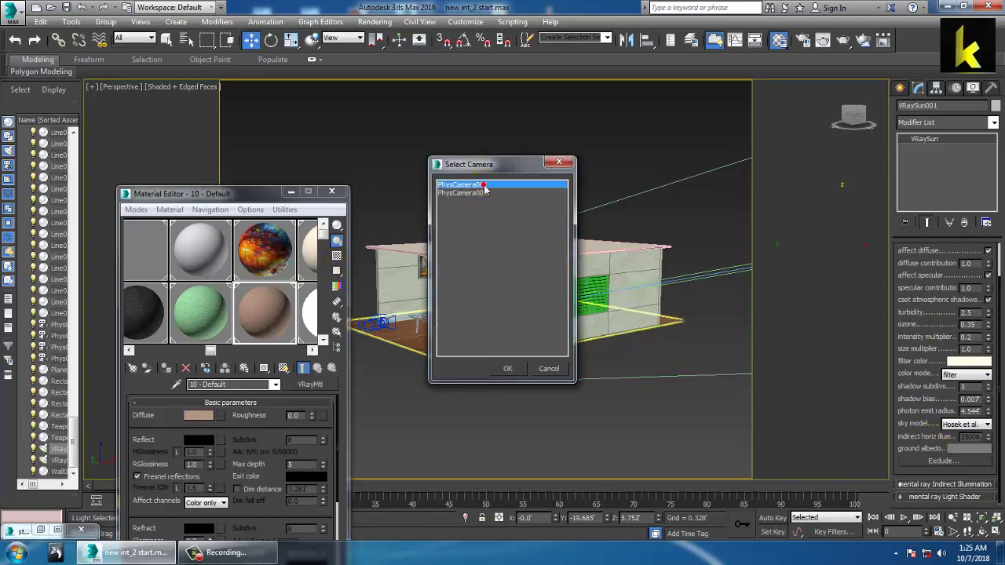
double_click(484, 186)
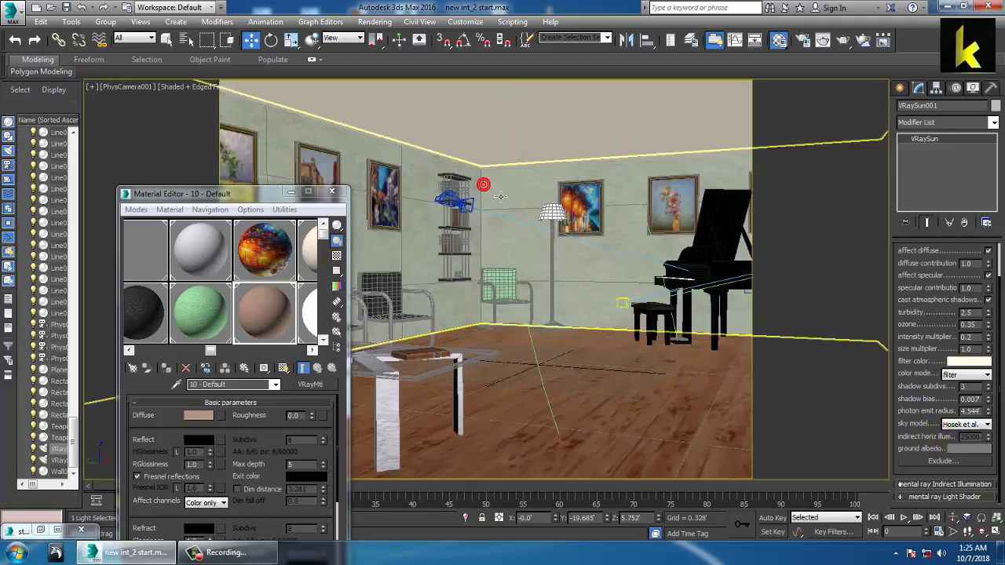
click(374, 22)
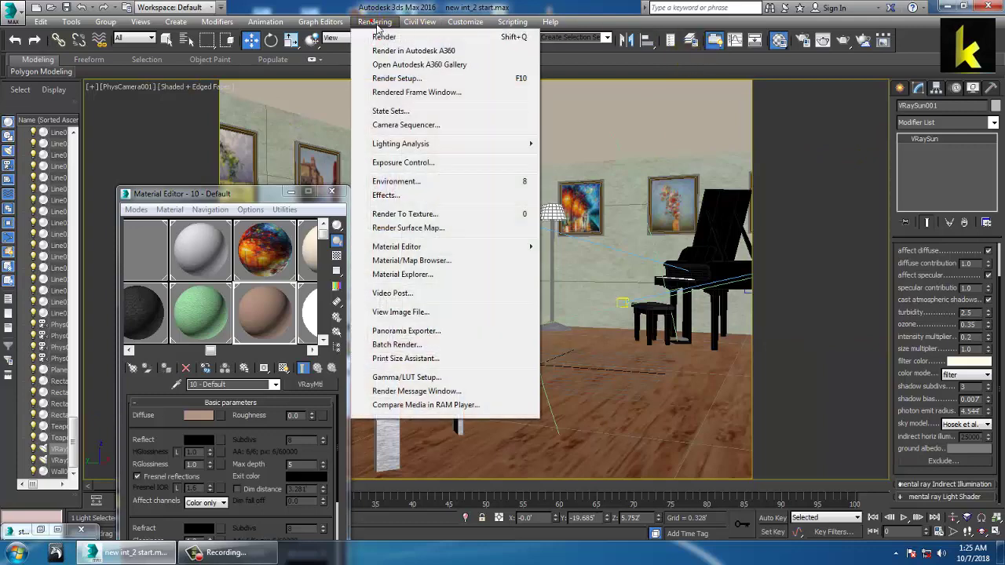
- Render the PhysCamera001 view with V-Ray Adv 3.30.05 as the renderer
click(410, 79)
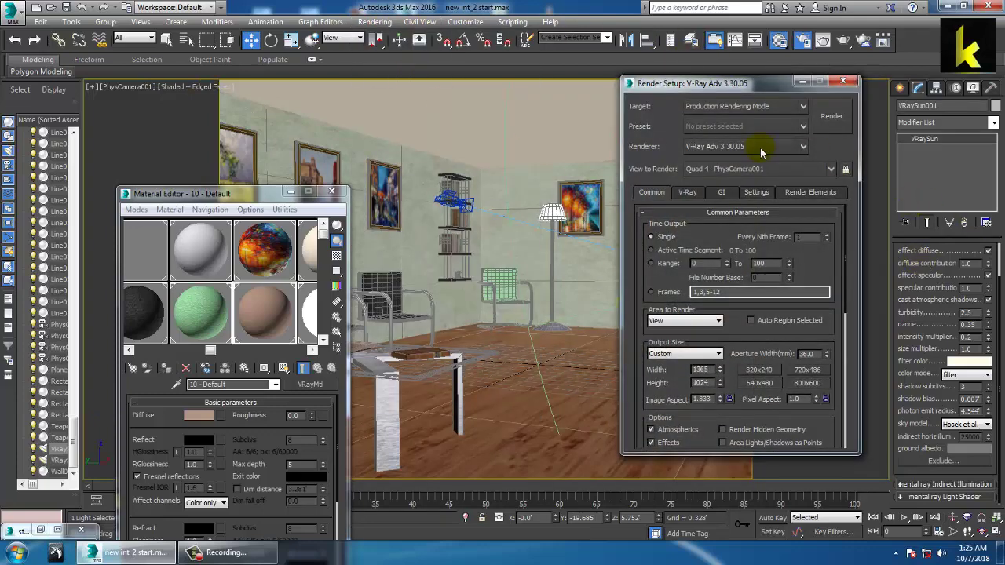
click(760, 148)
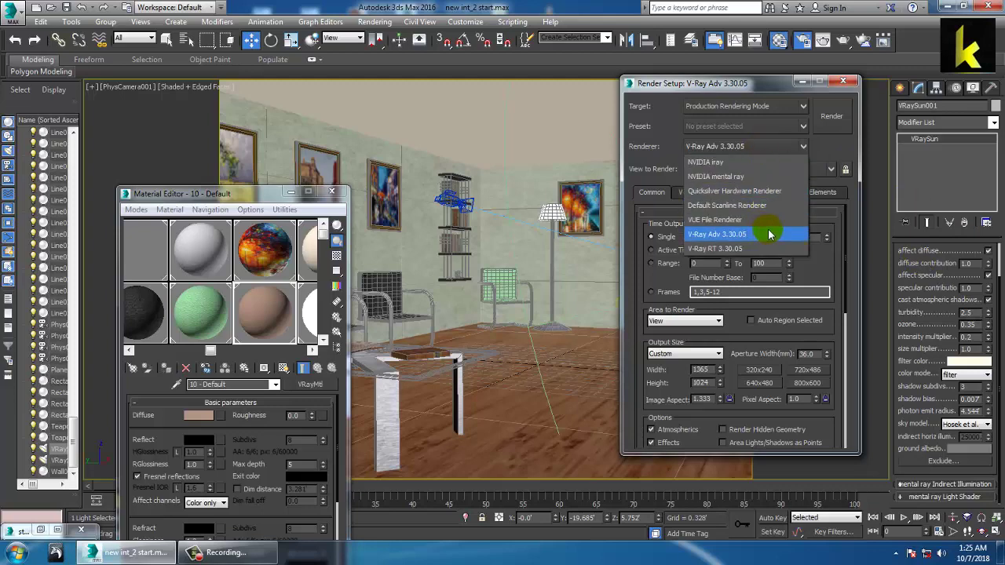
click(769, 233)
click(832, 118)
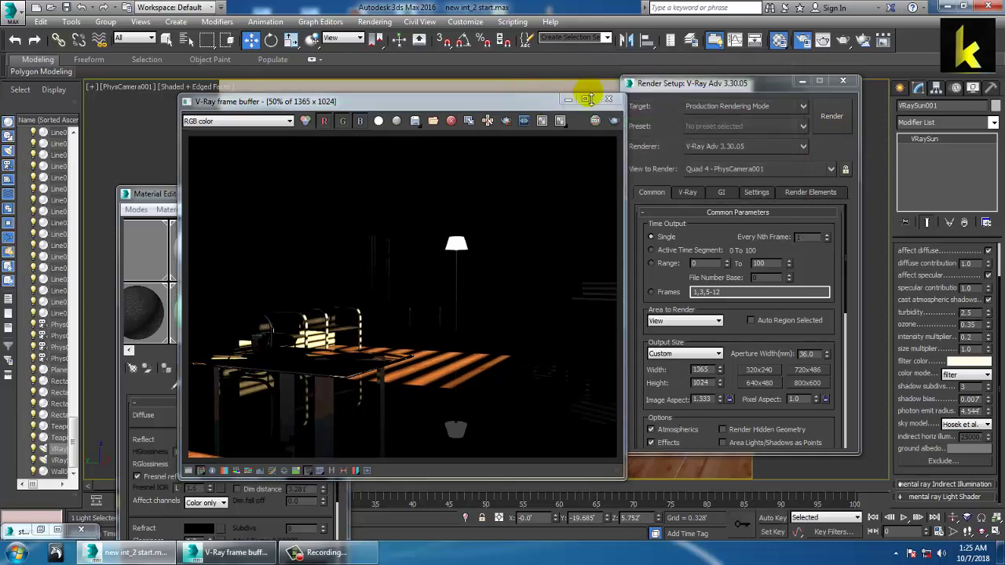
- Close the V-Ray frame buffer and the Render Setup window
click(608, 98)
click(842, 81)
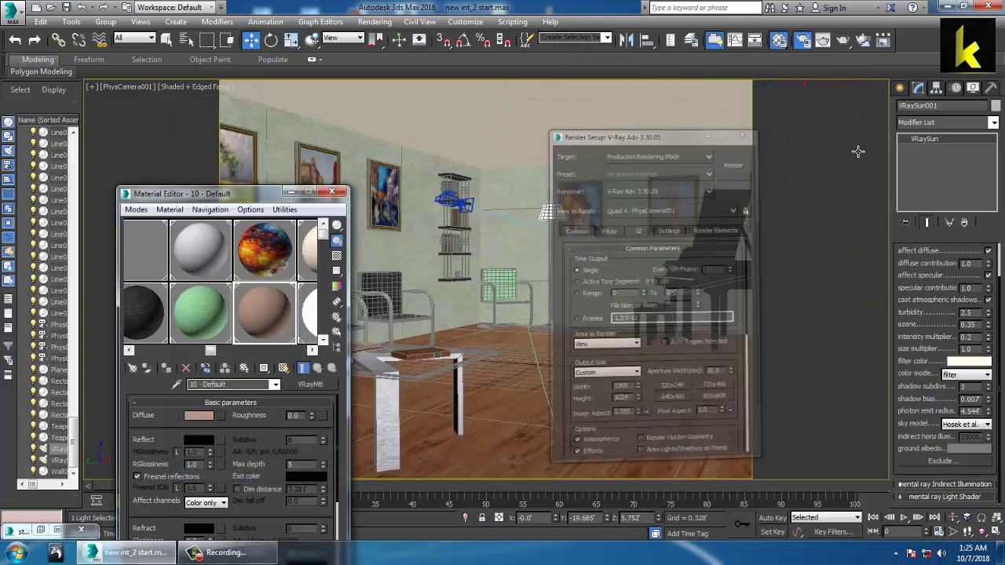
click(901, 88)
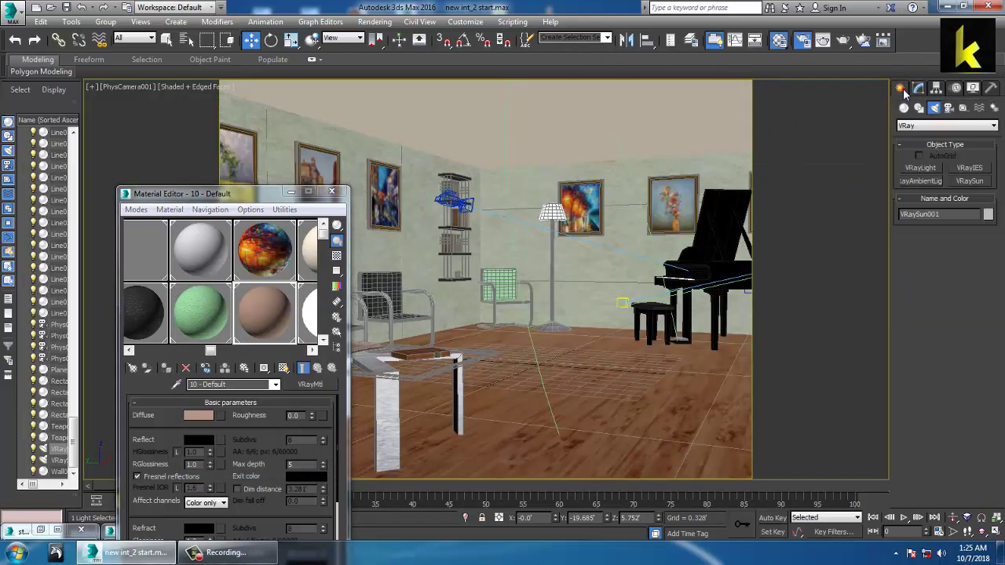
- Draw a VRayLight plane in the Perspective view and rotate it to face the wall
click(929, 168)
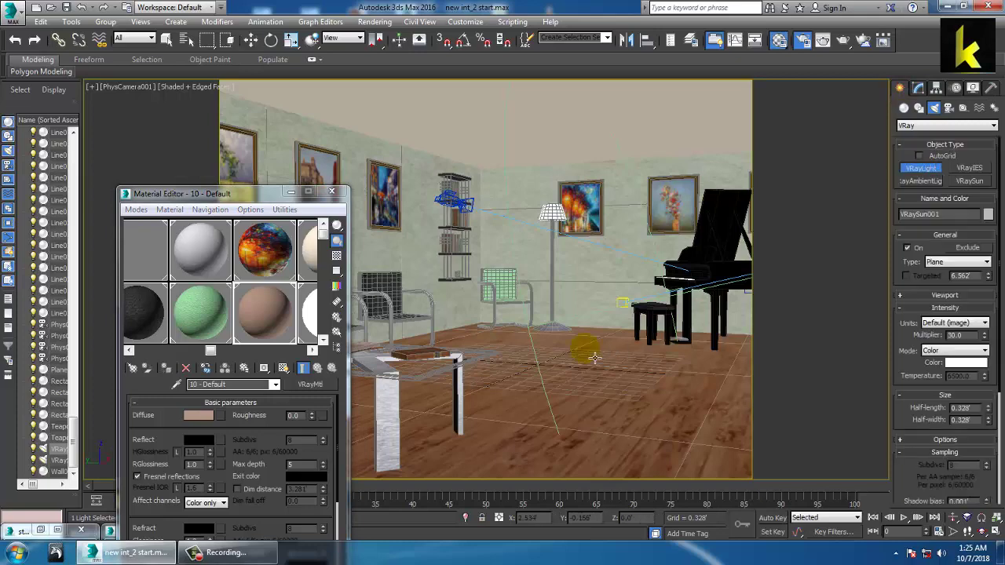
key(m)
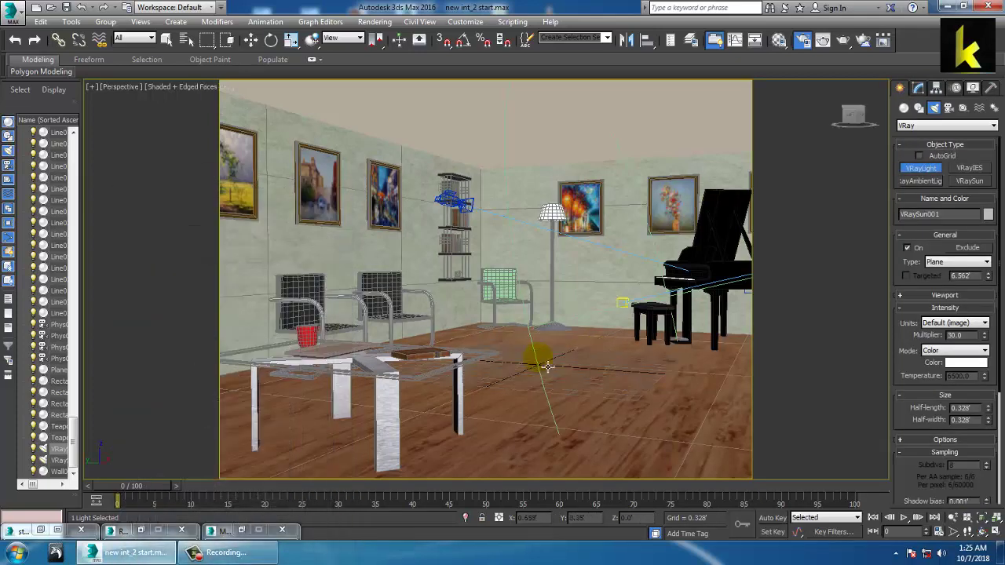
key(p)
alt+middle_drag(539, 354, 605, 332)
scroll(582, 374, down, 5)
drag(480, 343, 552, 435)
key(w)
key(e)
drag(507, 377, 463, 354)
- Move the plane light further along X toward the window
scroll(464, 283, up, 3)
alt+middle_drag(576, 335, 493, 307)
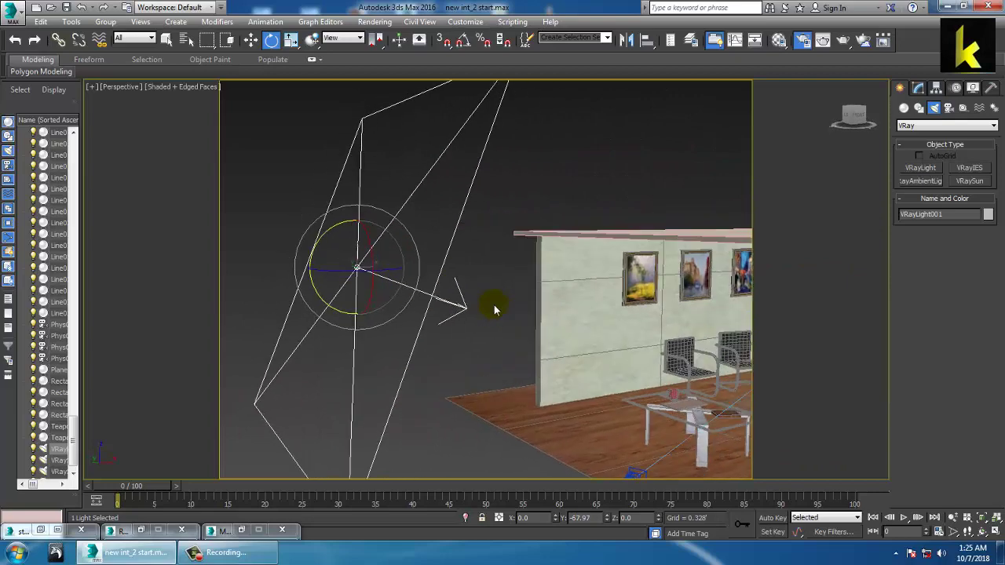
key(w)
drag(407, 275, 538, 288)
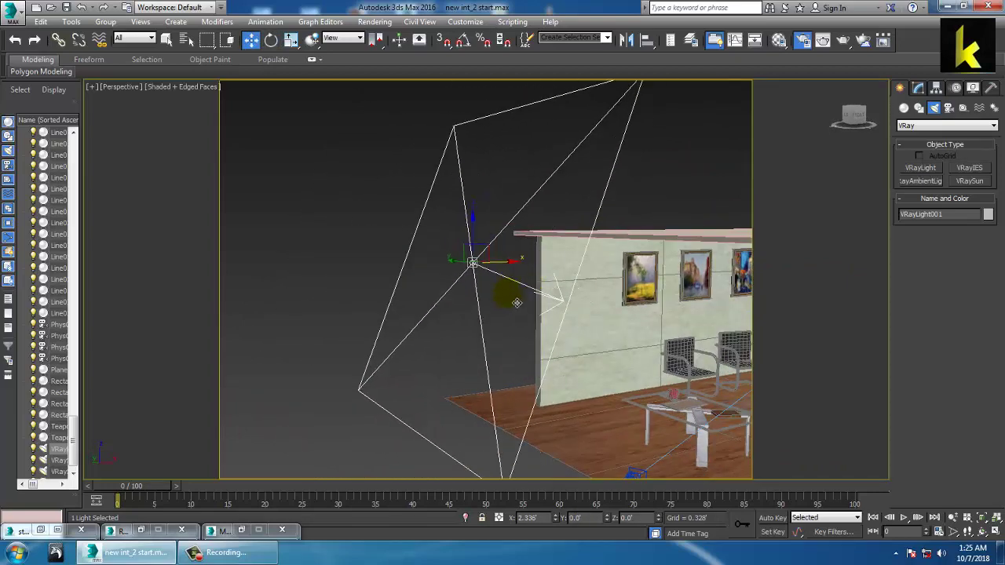
- Return to PhysCamera001 and set the light's Multiplier to 5.0 with Invisible on
key(c)
double_click(463, 184)
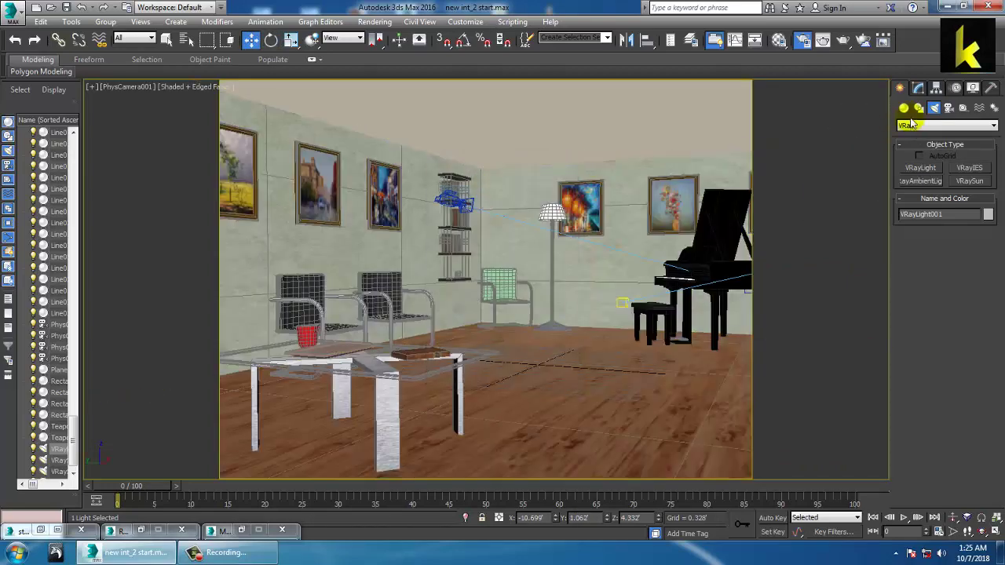
click(918, 88)
double_click(954, 351)
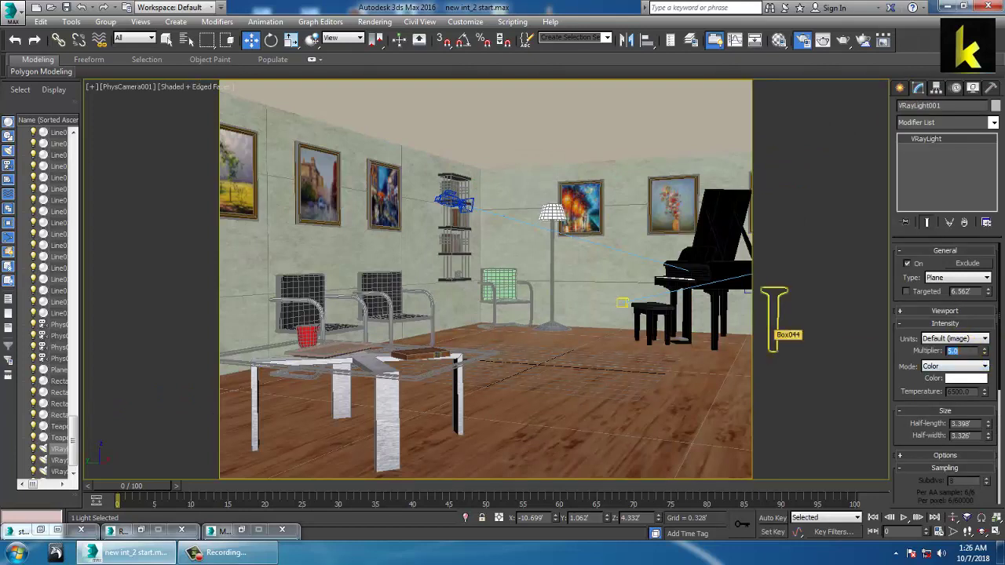
click(917, 457)
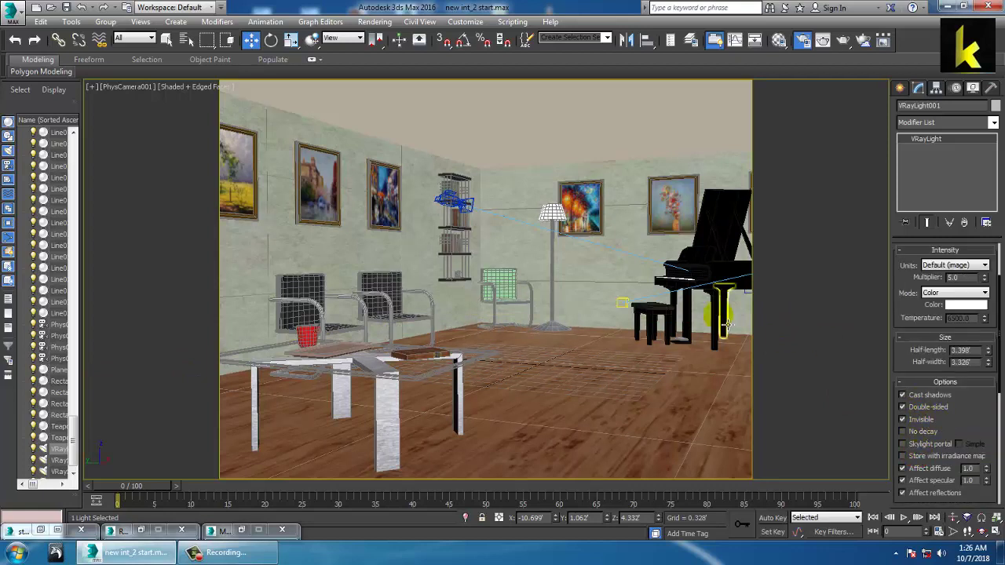
click(188, 37)
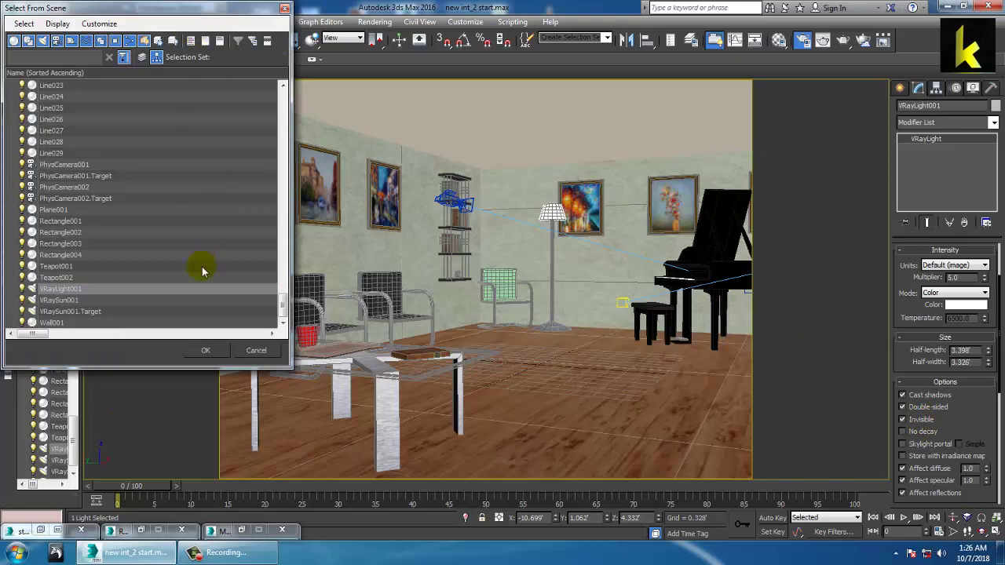
- Select VRaySun001 and open Render Setup on the V-Ray tab
double_click(63, 300)
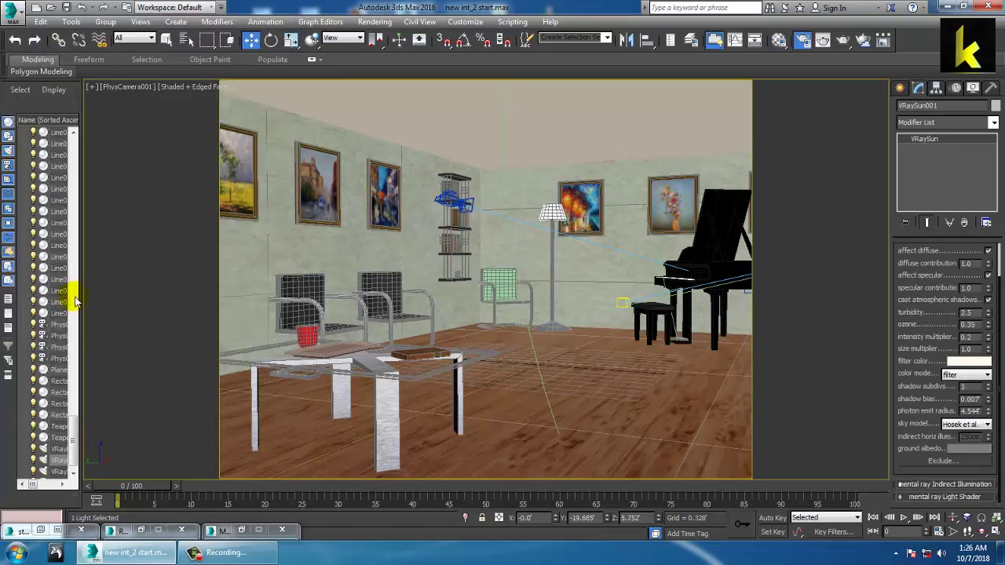
click(383, 22)
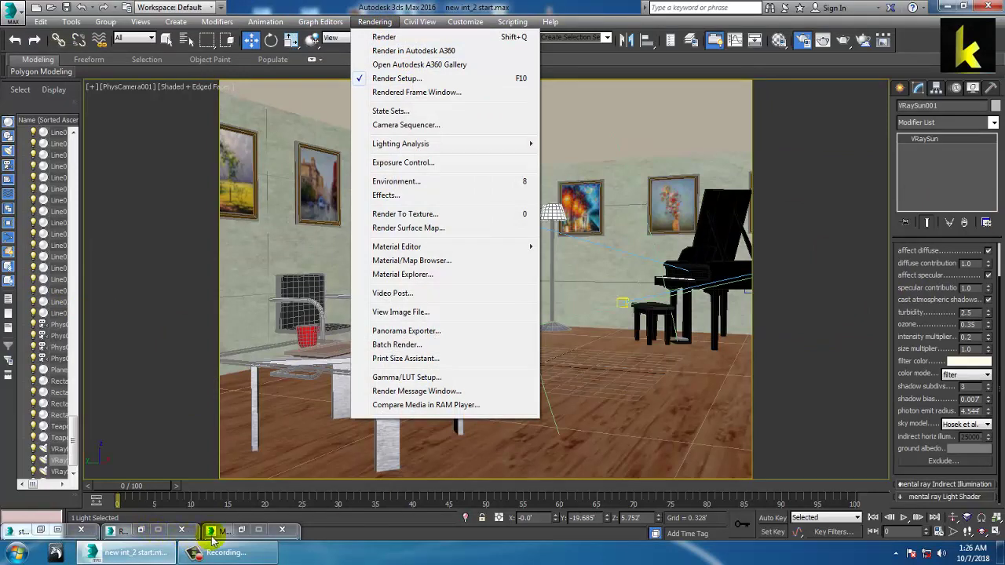
click(140, 533)
click(140, 533)
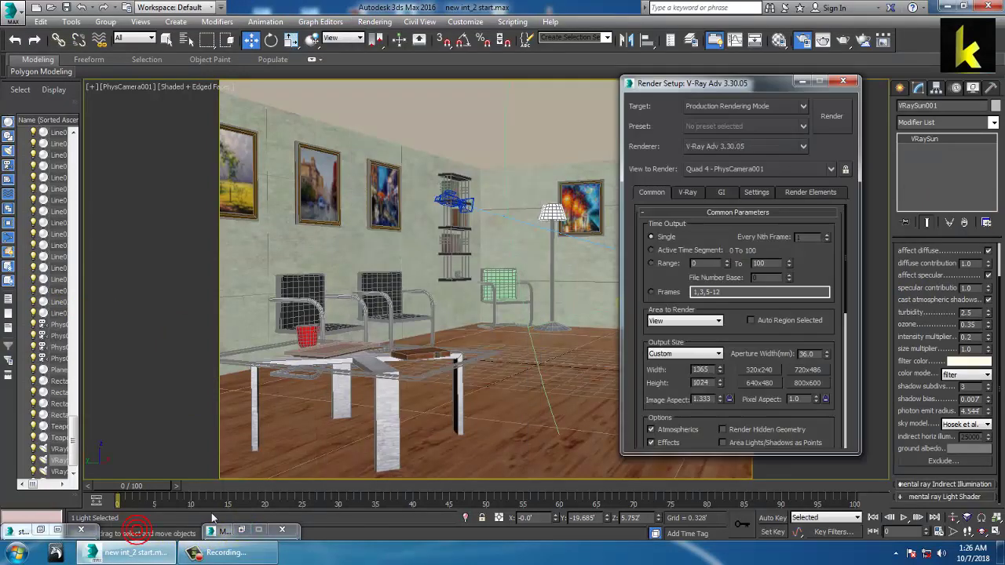
click(687, 193)
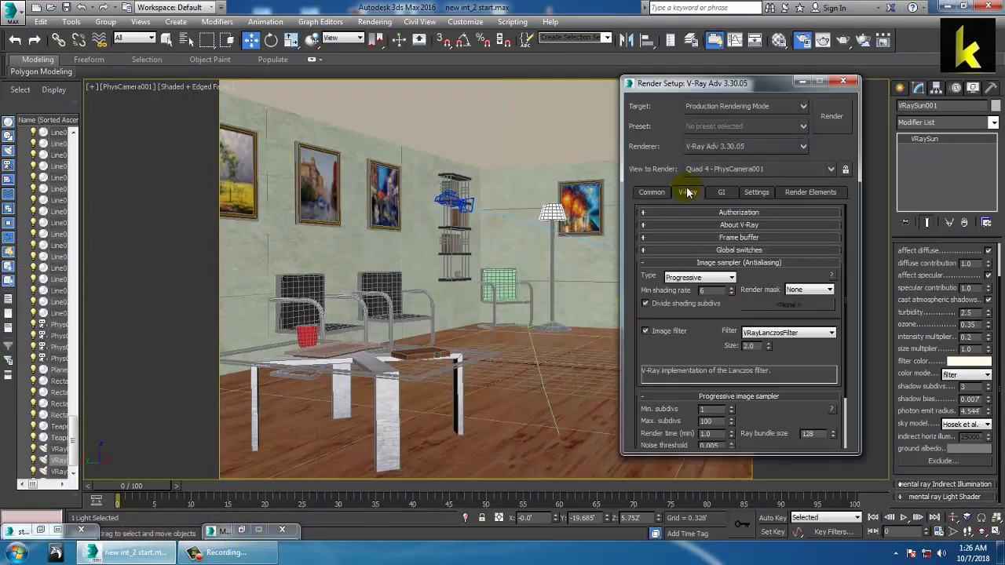
- Set the image sampler type to Adaptive subdivision
click(718, 279)
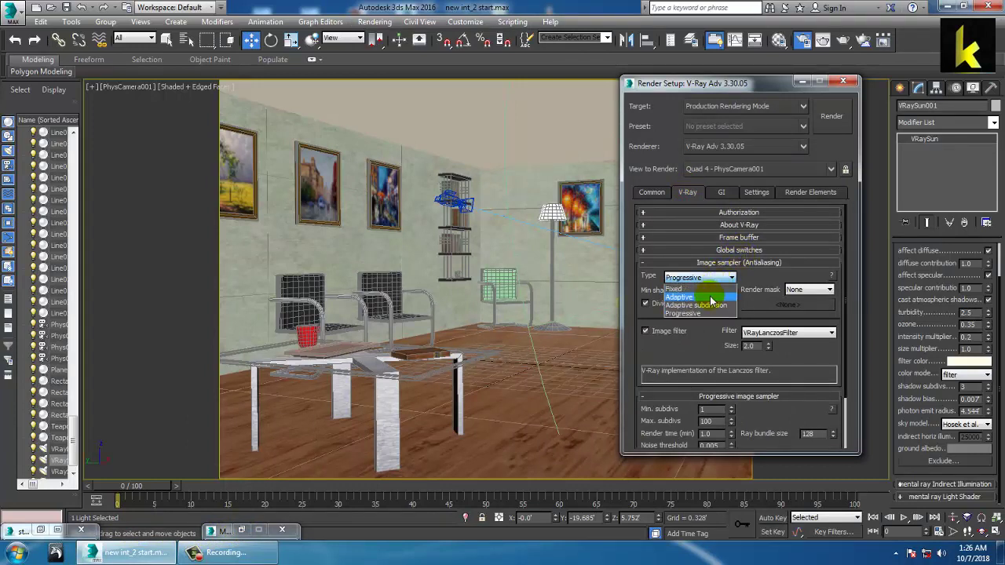
click(710, 305)
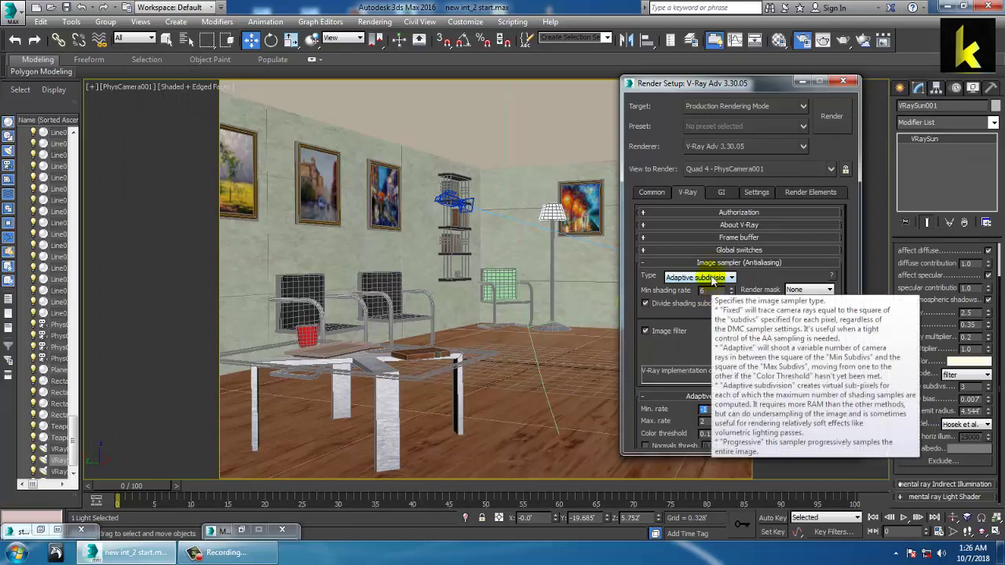
click(711, 278)
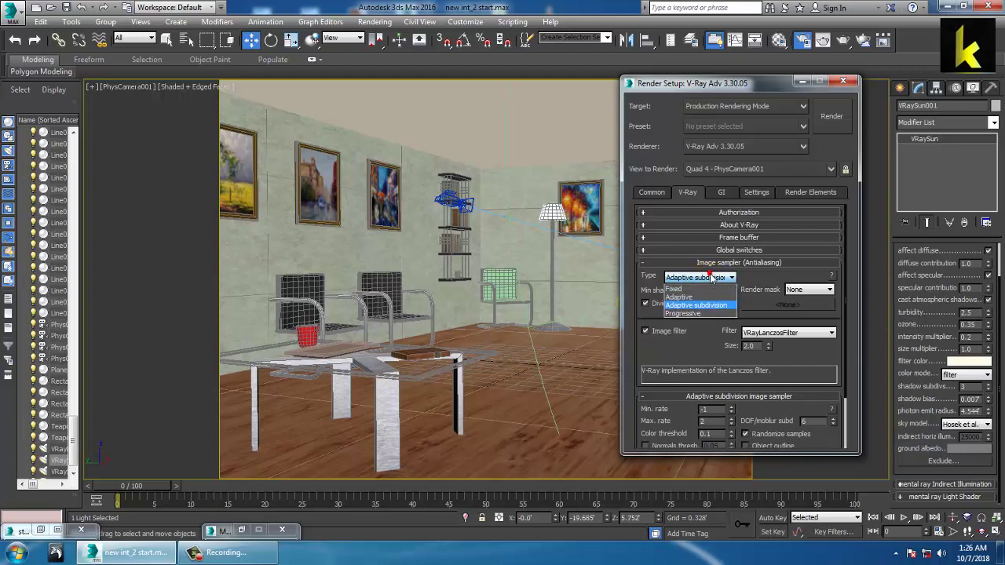
click(712, 279)
- Set the V-Ray image filter to Catmull-Rom
scroll(710, 357, down, 1)
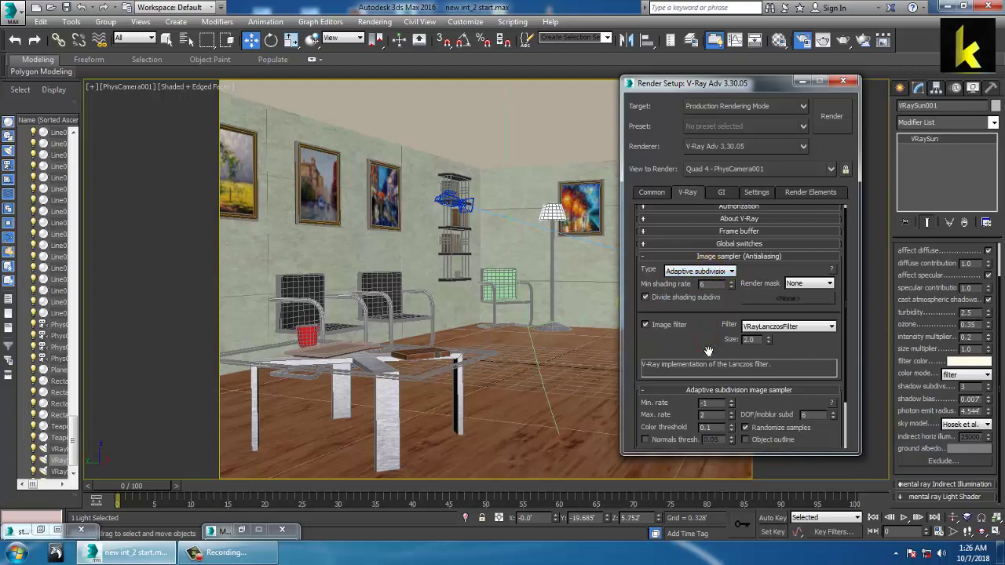
click(806, 311)
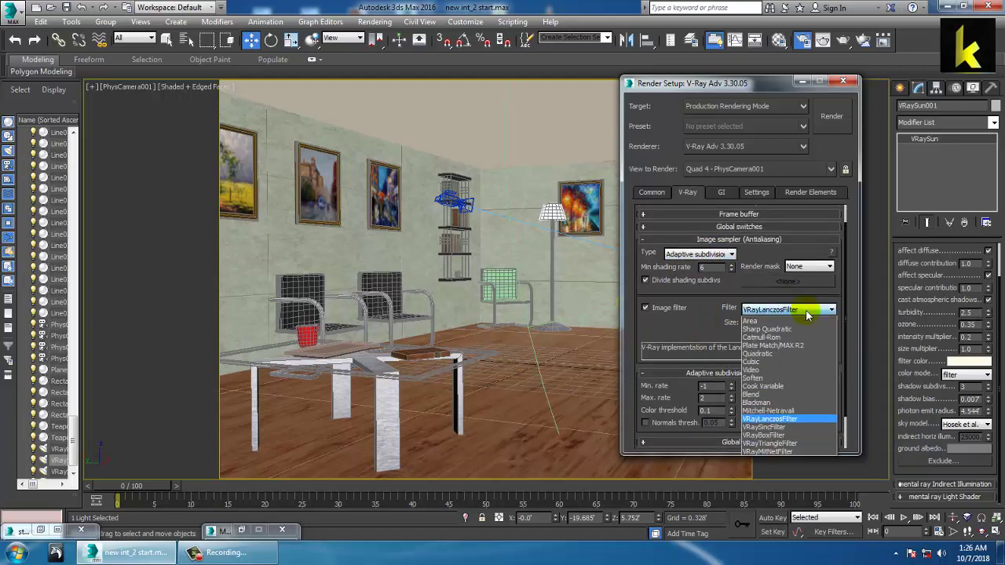
click(761, 336)
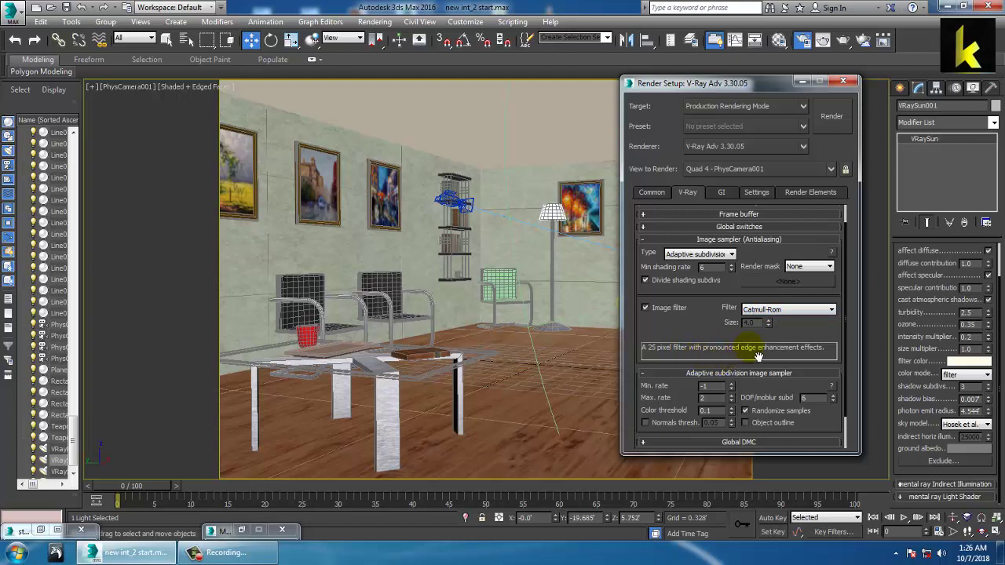
drag(722, 347, 710, 227)
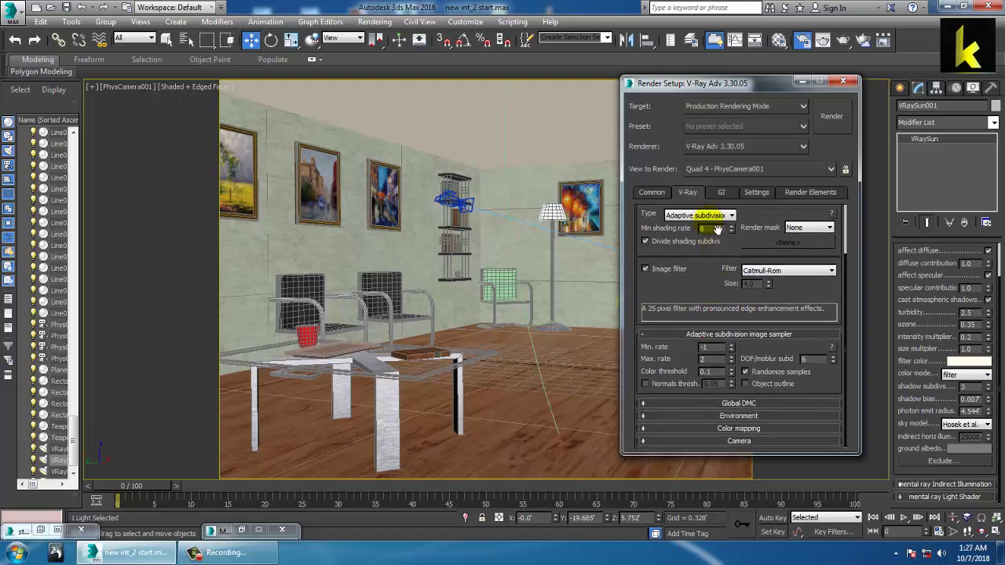
- Expand Environment and enable the GI and reflection/refraction environment overrides
click(726, 404)
drag(769, 434, 761, 425)
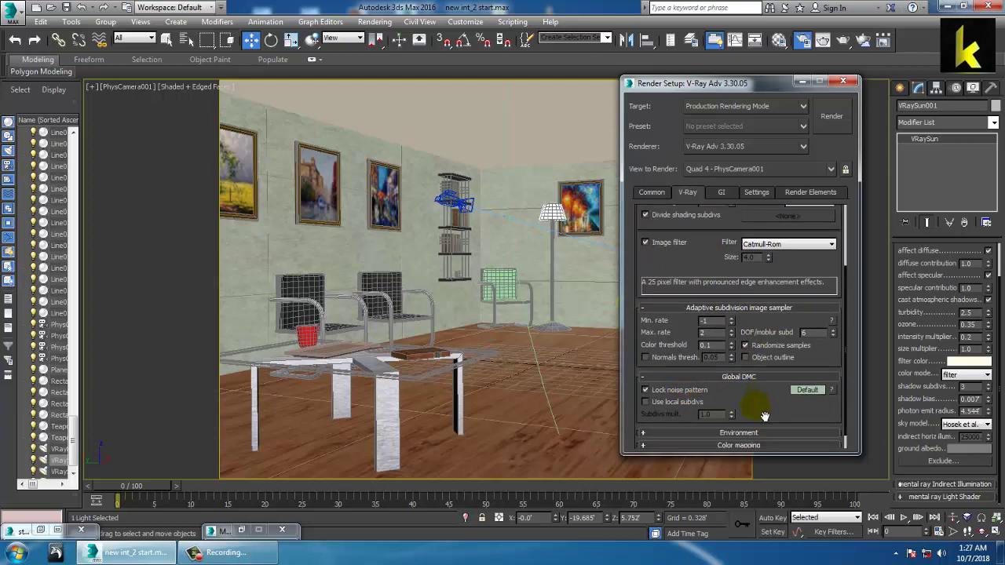
scroll(774, 410, down, 1)
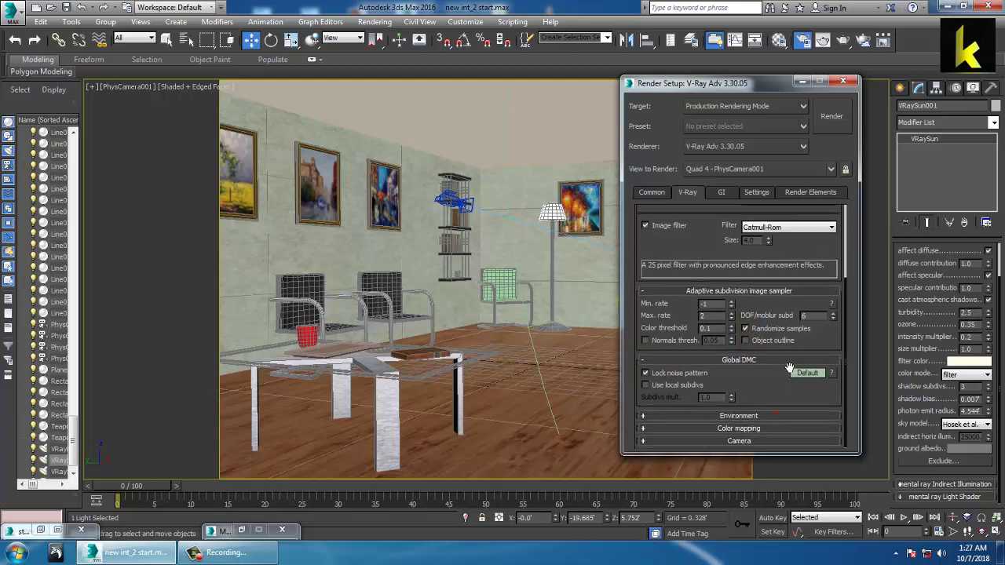
click(755, 413)
click(655, 317)
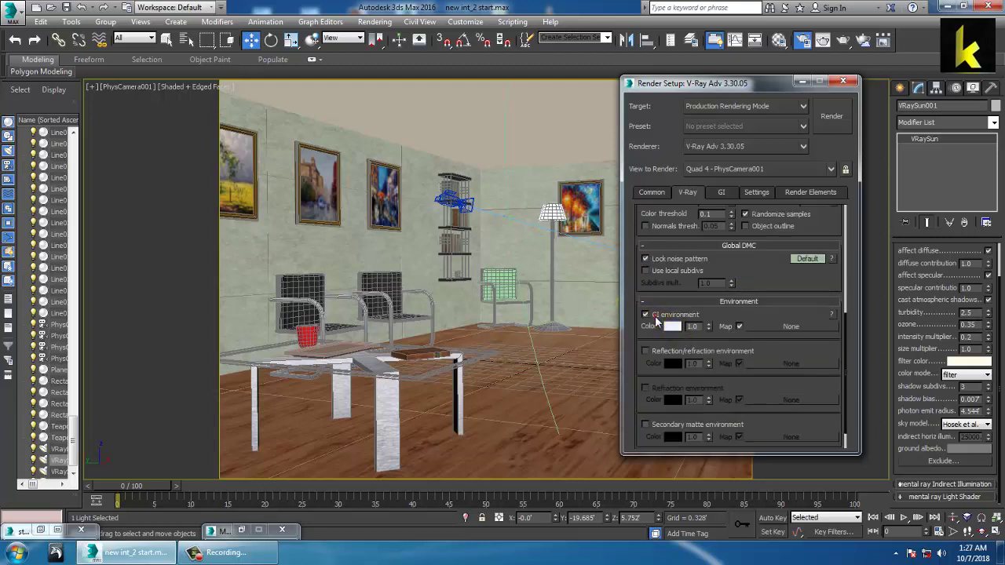
click(660, 352)
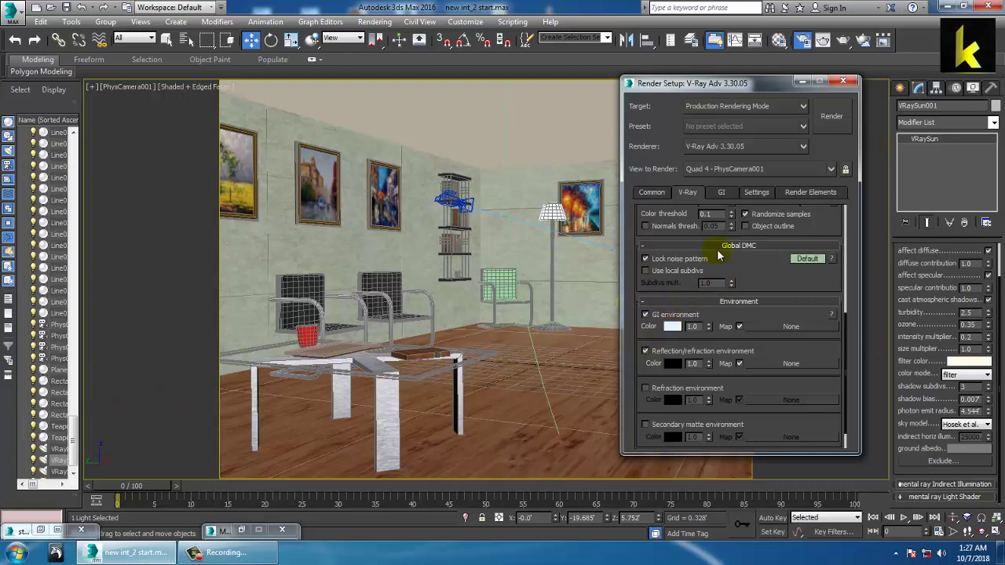
click(722, 193)
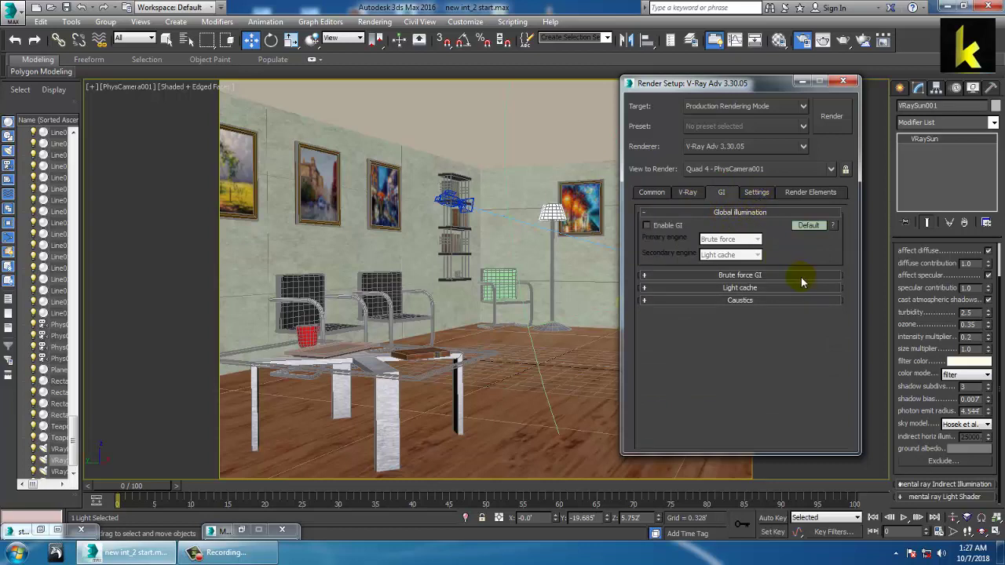
- Turn on GI with Irradiance map as primary and Light cache as secondary engine
click(661, 226)
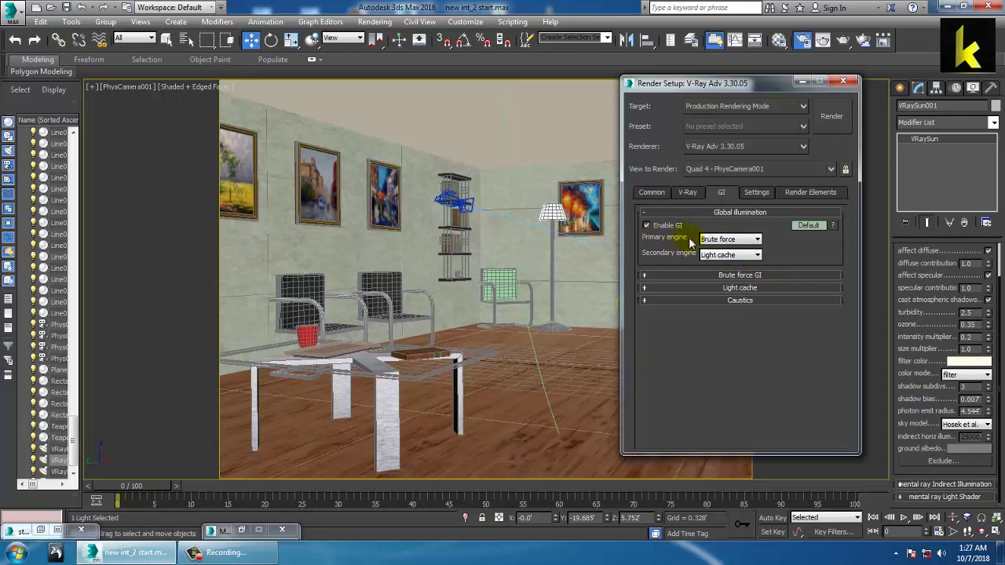
click(726, 239)
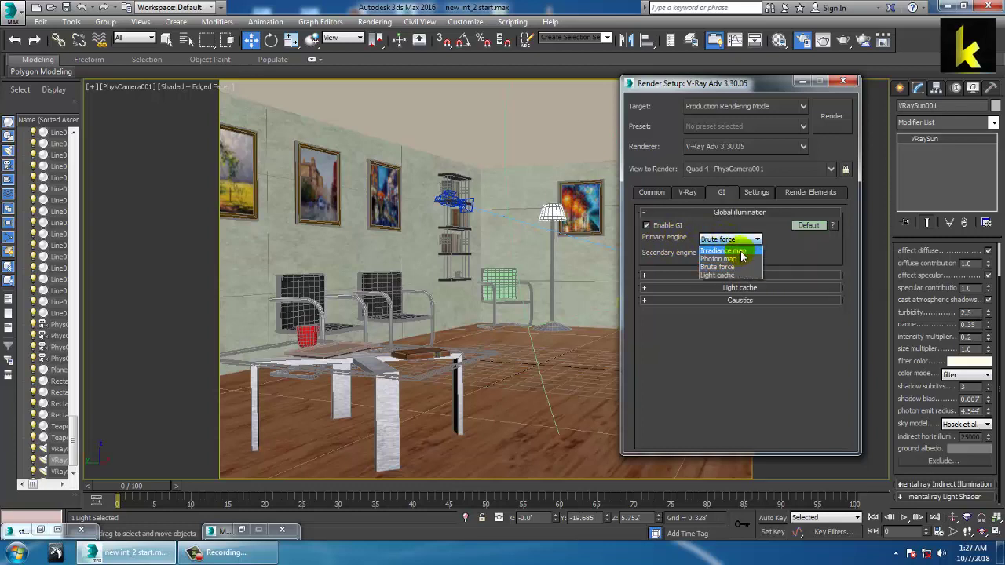
click(722, 251)
click(743, 256)
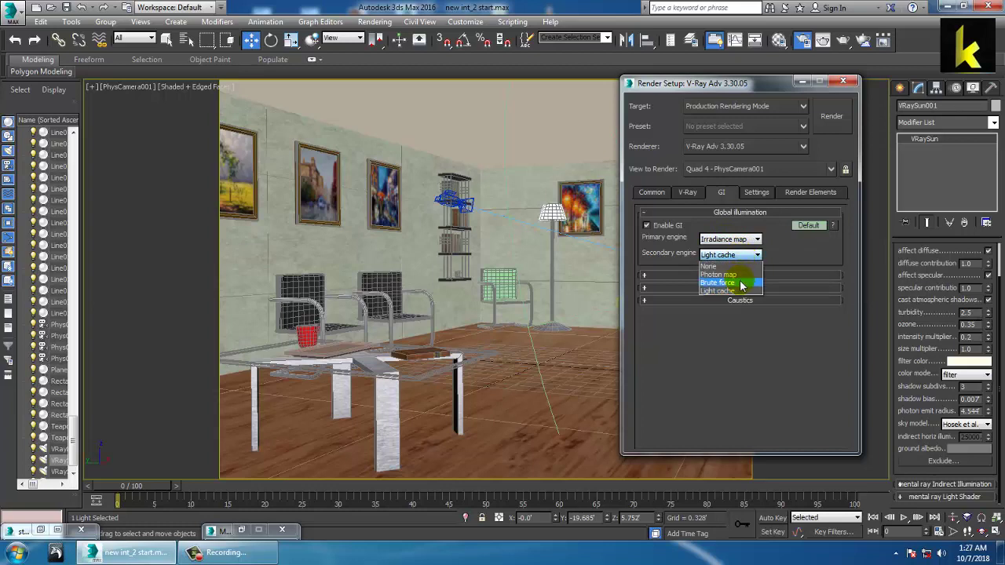
click(742, 284)
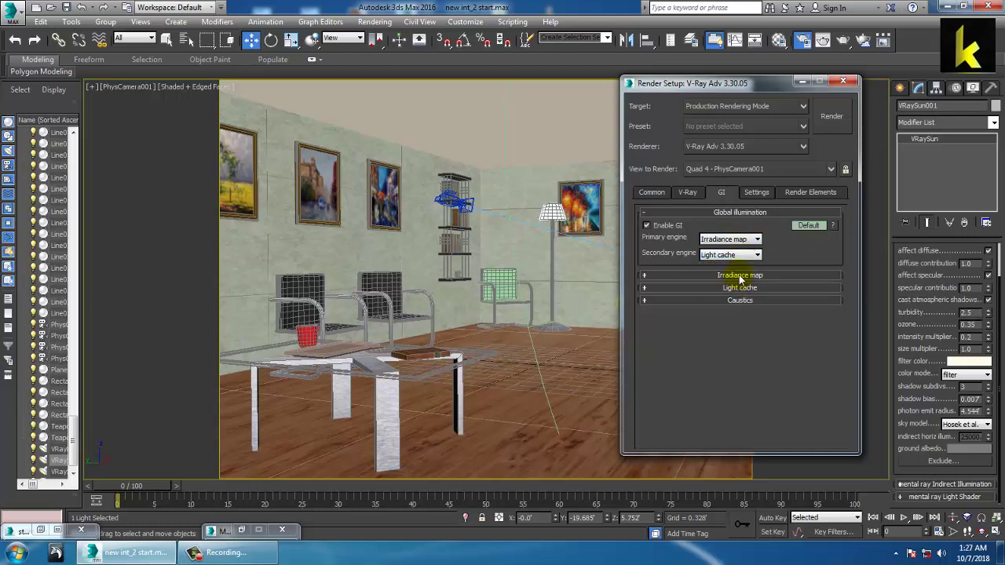
- Change the irradiance map preset from High to Medium and start a test render
click(740, 276)
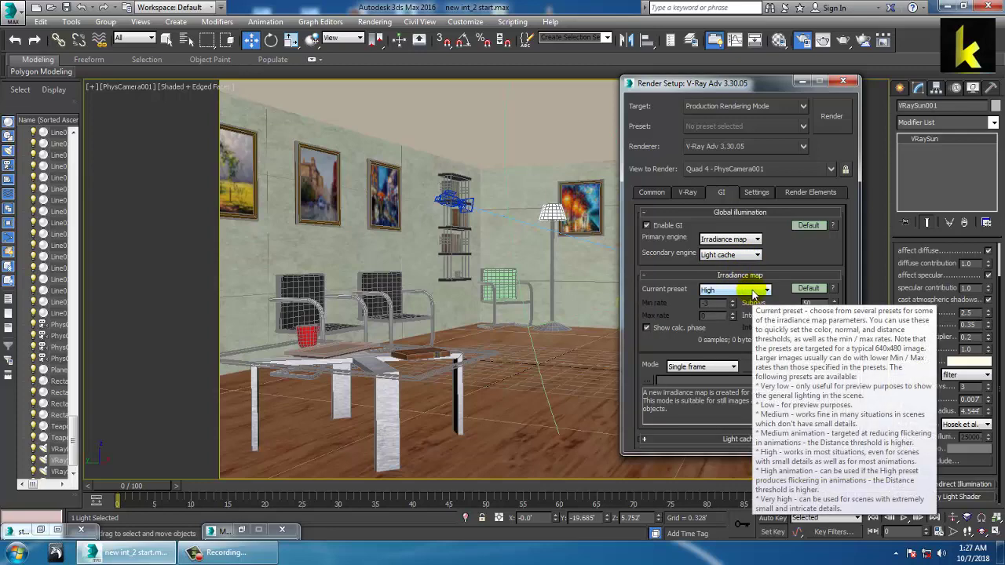
click(753, 290)
click(754, 290)
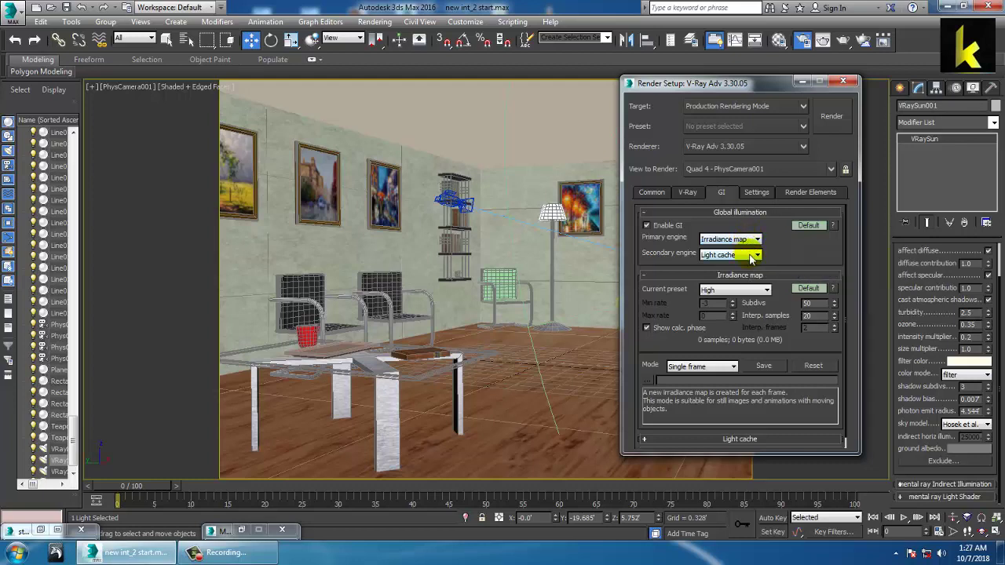
click(754, 291)
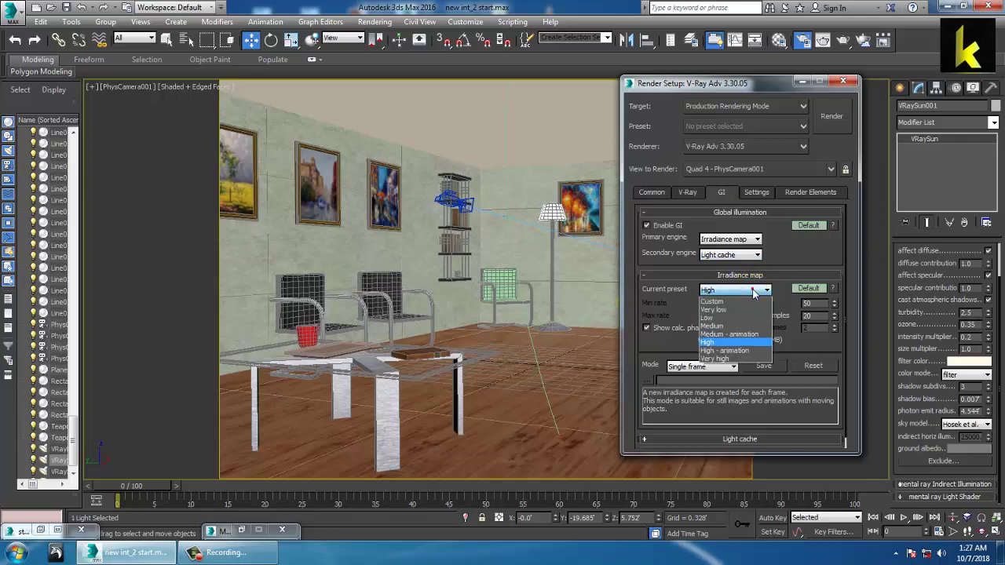
click(750, 326)
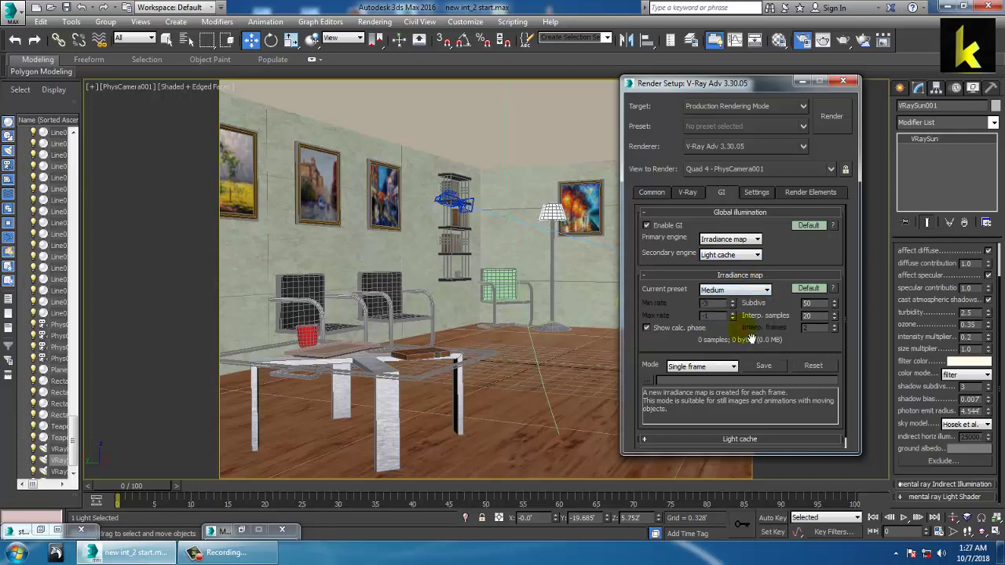
mouse_move(750, 296)
drag(785, 257, 793, 190)
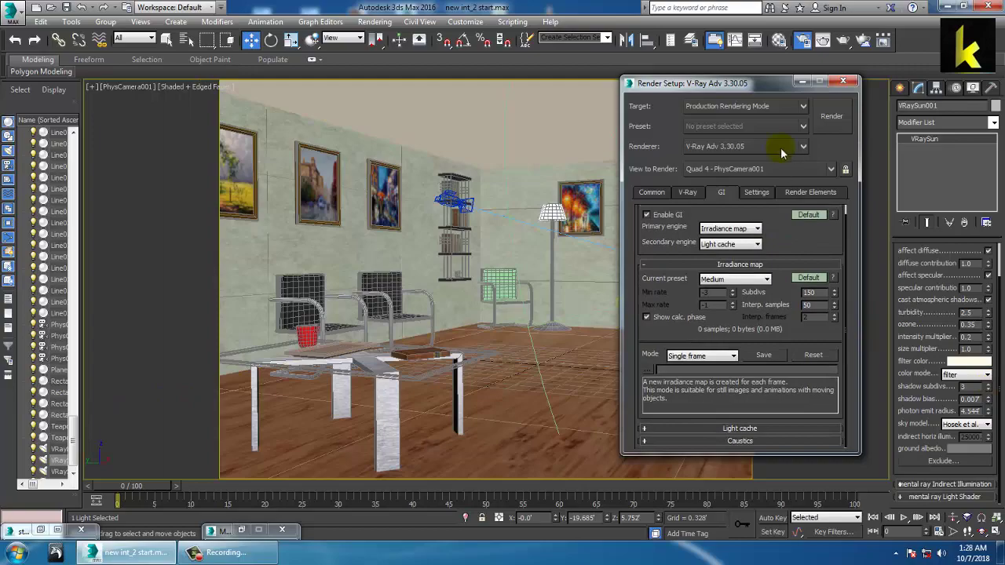
click(837, 118)
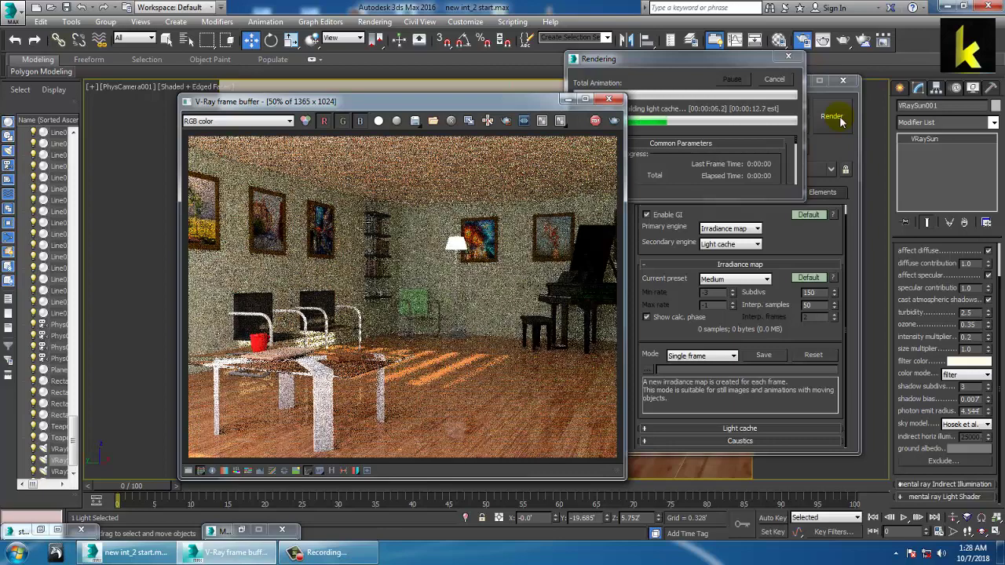
- Cancel the render, close the frame buffer, and select the VRayLight fill light
click(772, 80)
click(608, 100)
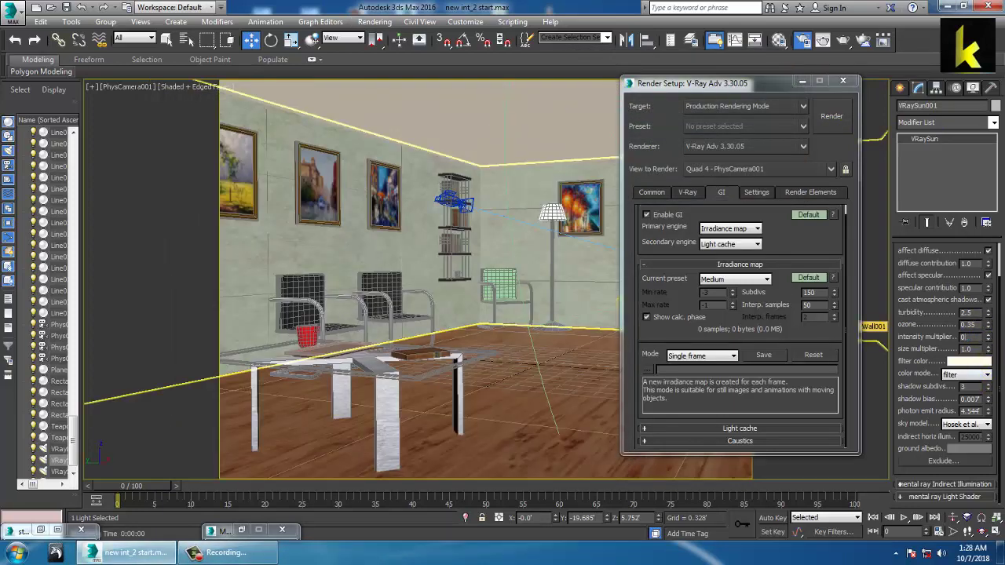
click(542, 364)
key(p)
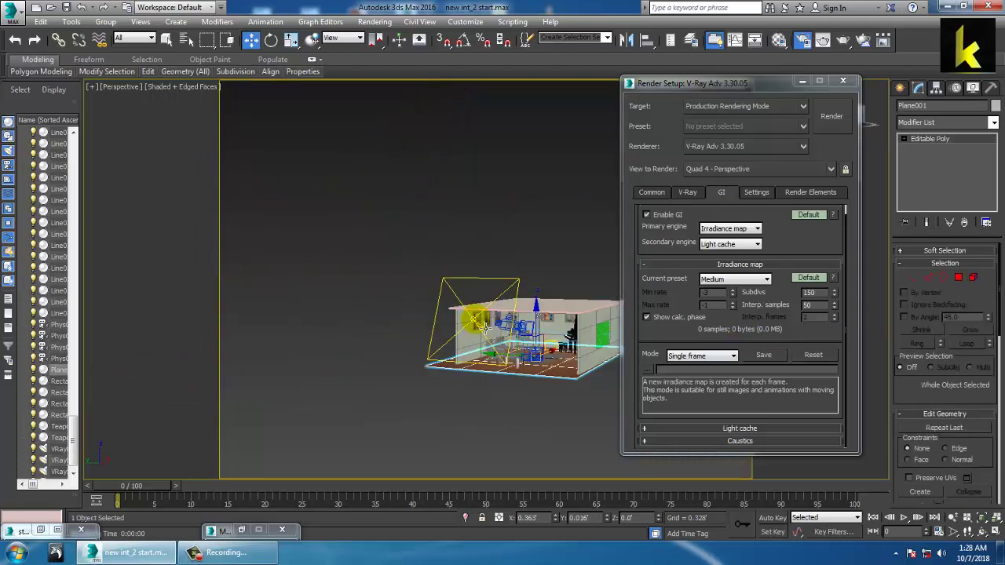
click(475, 322)
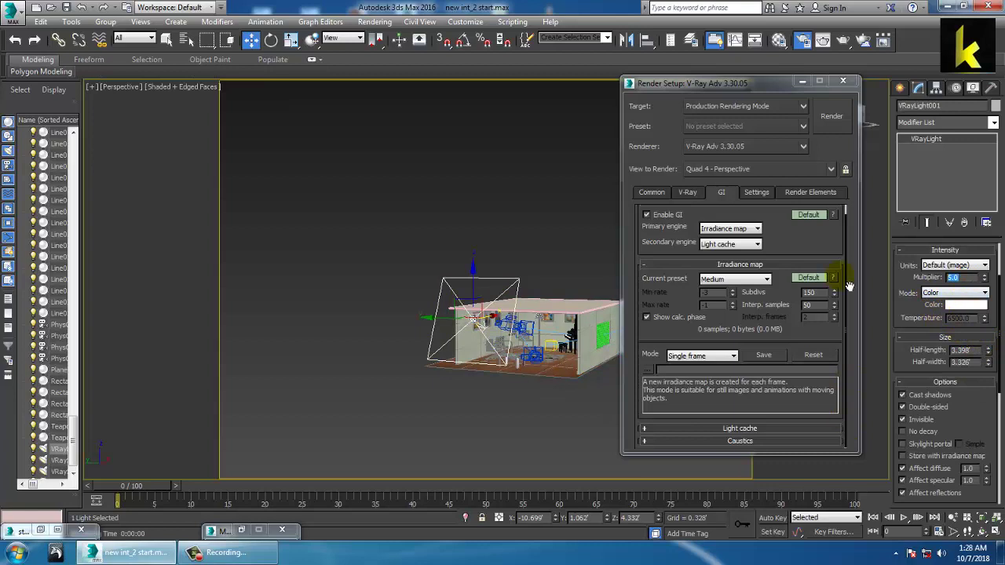
- Clear the selection and look through PhysCamera001 again
click(443, 228)
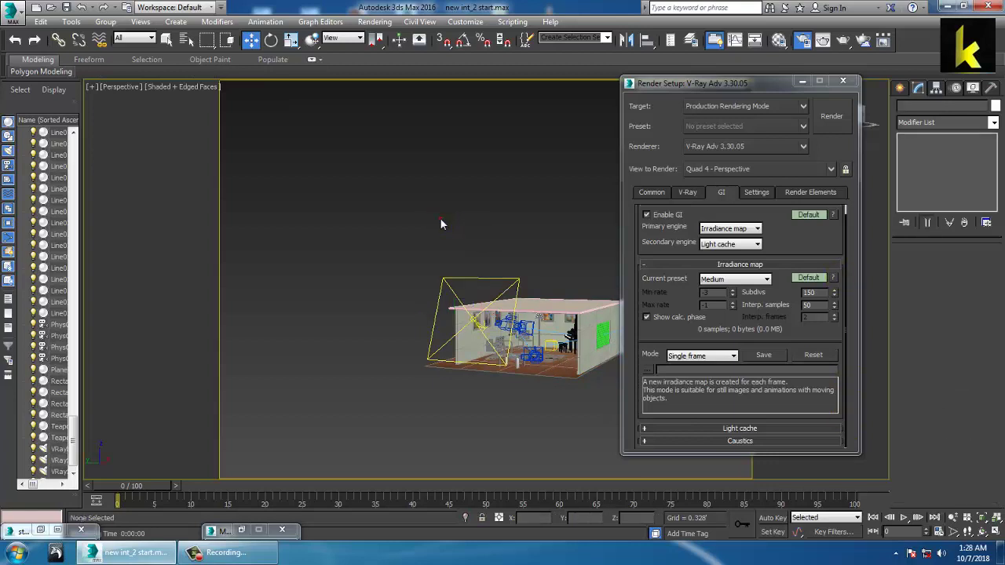
key(c)
double_click(498, 191)
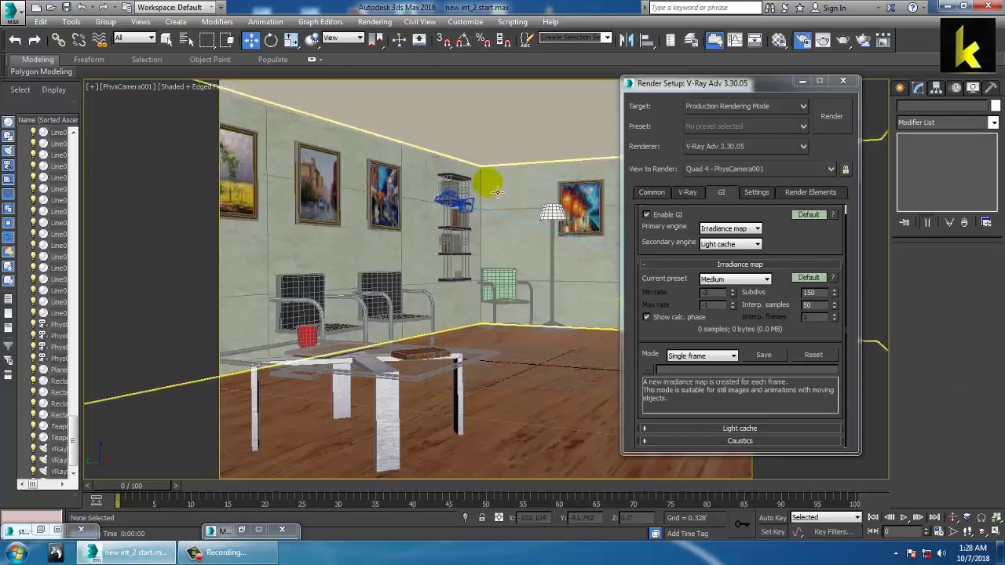
- Render the PhysCamera001 view with Shift+Q, then close the frame buffer
key(shift+q)
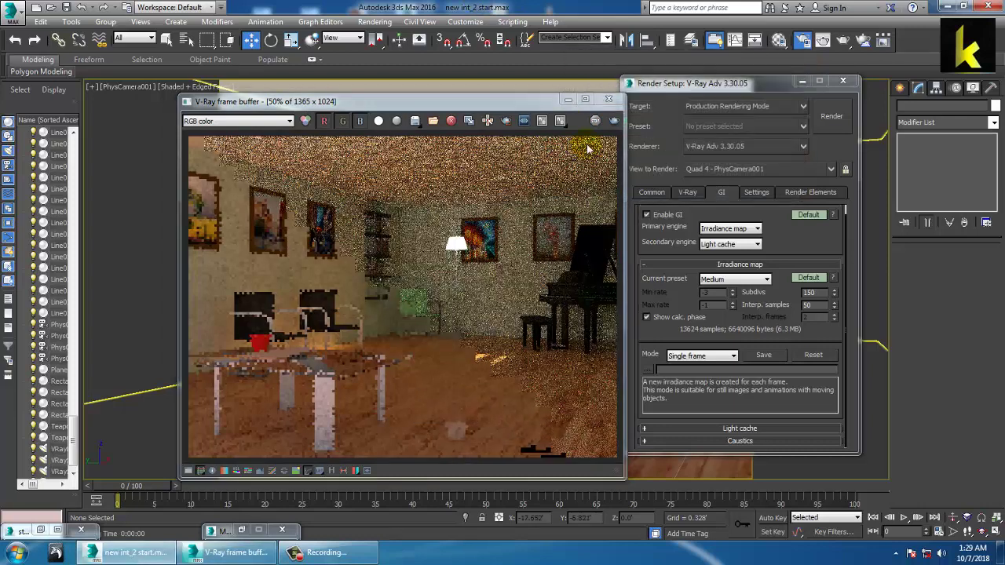
click(608, 99)
- Close Render Setup and select the wall containing the window in Perspective
click(843, 81)
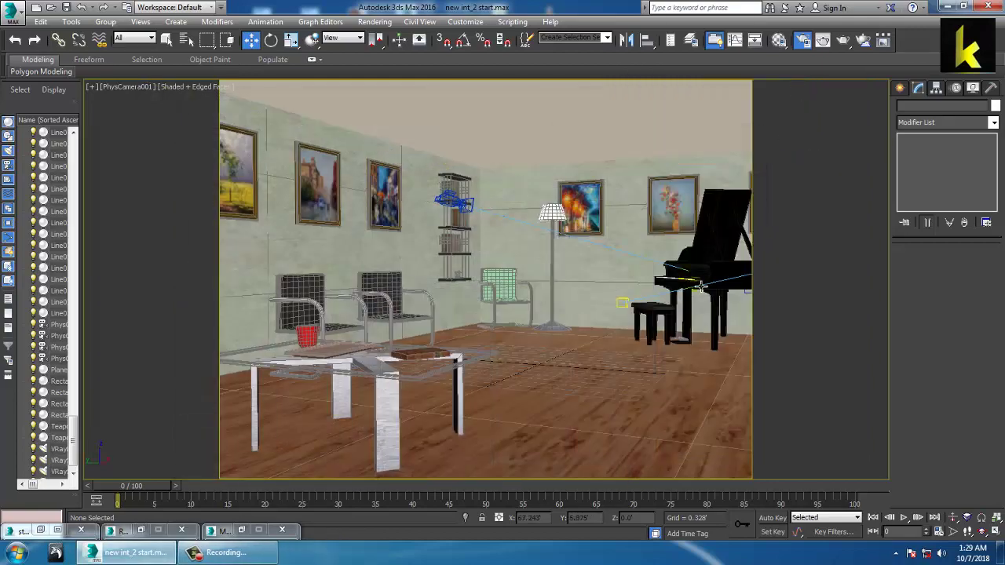
key(p)
scroll(699, 287, down, 10)
alt+middle_drag(698, 287, 616, 312)
scroll(617, 312, up, 5)
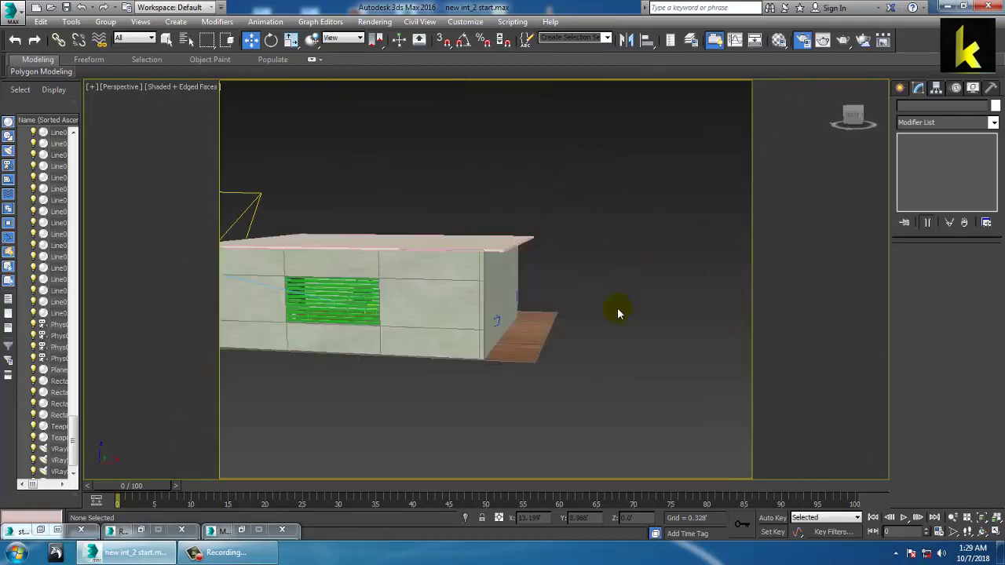
click(426, 324)
alt+middle_drag(426, 324, 343, 220)
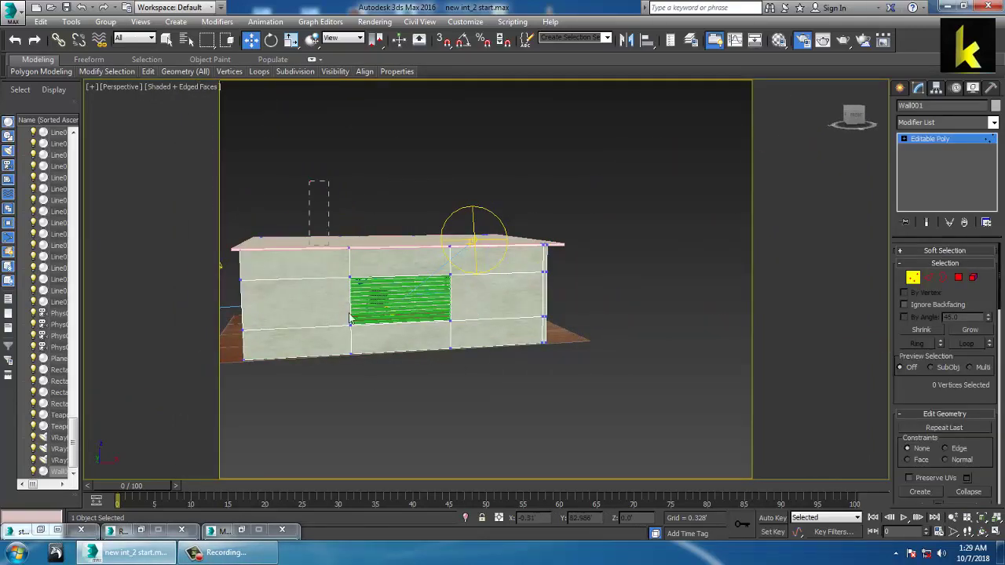
- Move the window's left and right edge vertices outward along X to widen the opening
drag(369, 365, 329, 235)
drag(393, 292, 358, 288)
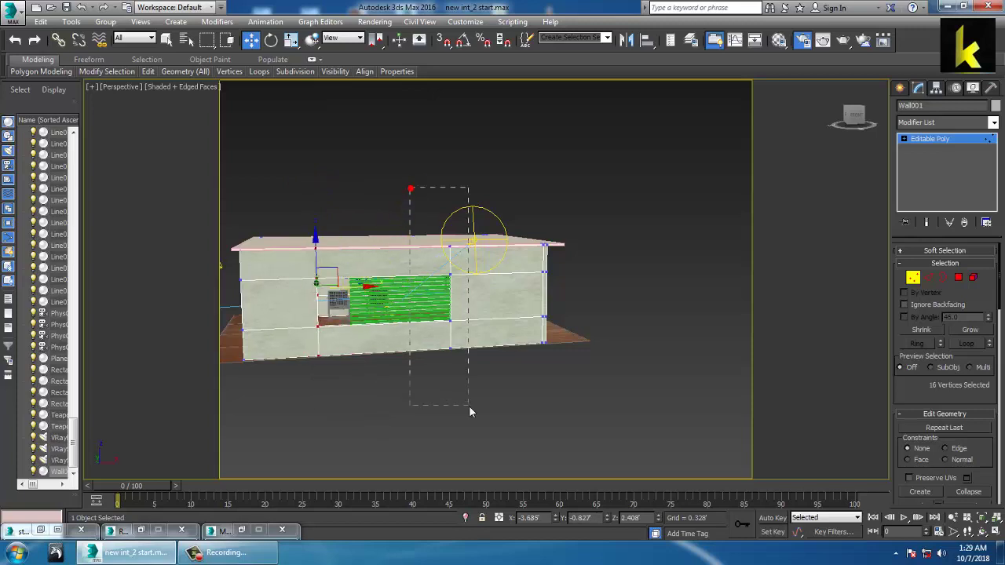
alt+middle_drag(469, 405, 449, 340)
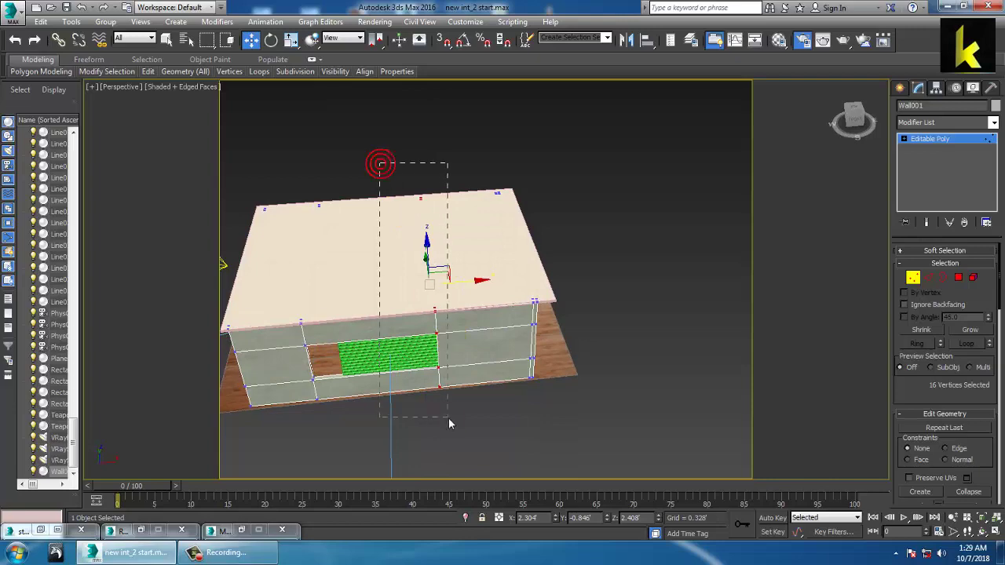
drag(449, 424, 449, 420)
drag(466, 287, 491, 286)
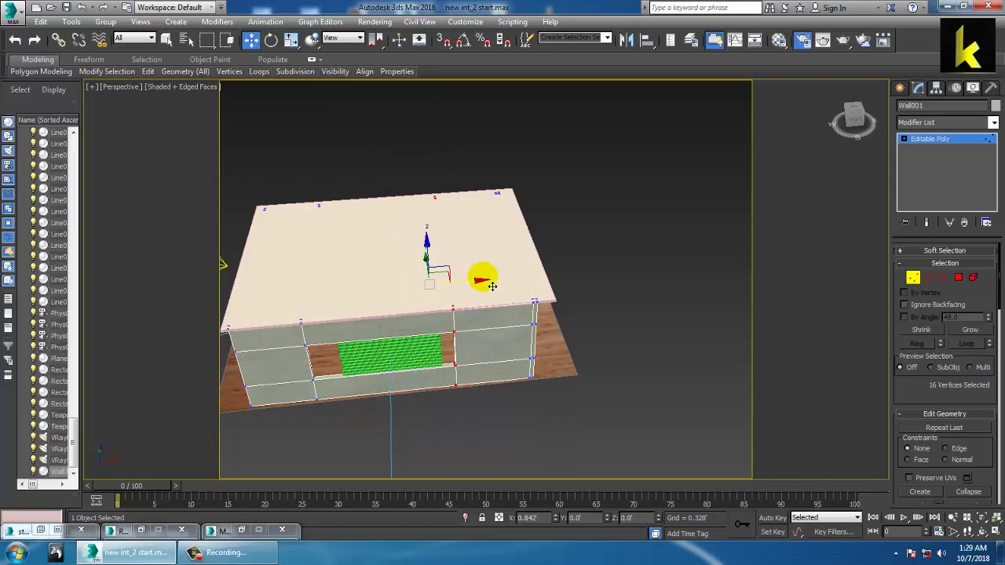
alt+middle_drag(491, 286, 578, 322)
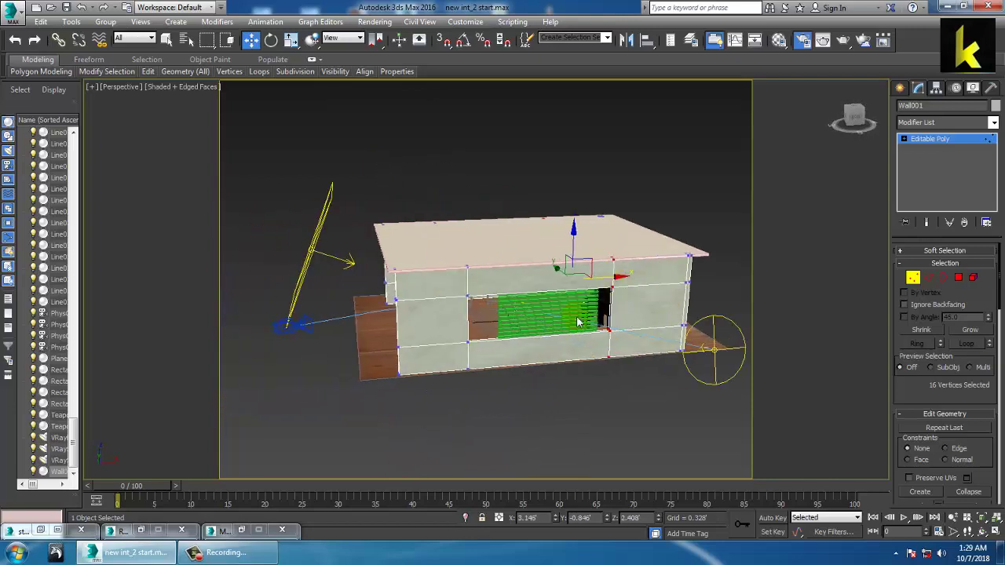
- Exit vertex mode, select the window blinds group, and move it left into the opening
click(930, 138)
alt+middle_drag(865, 208, 639, 348)
scroll(548, 343, up, 4)
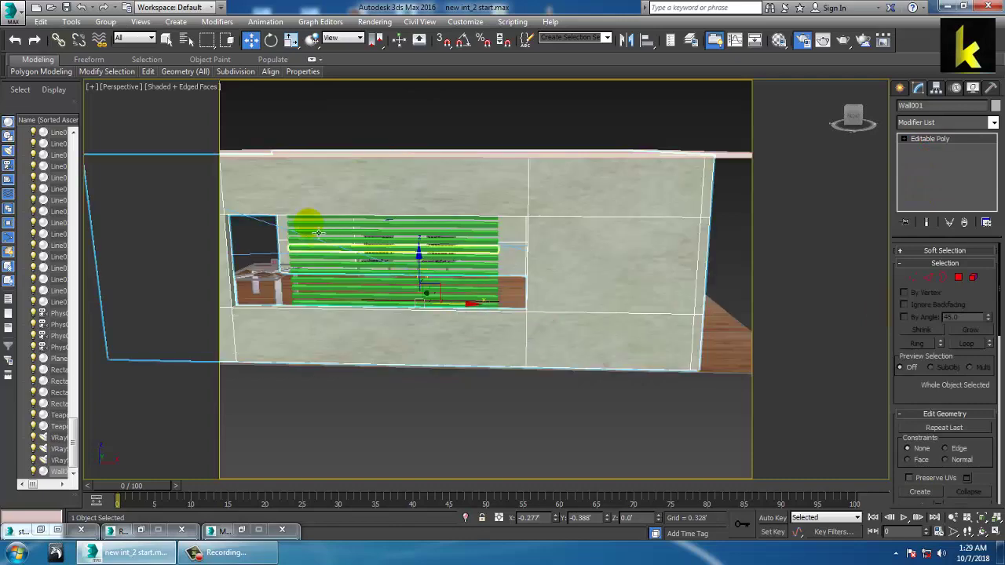
alt+middle_drag(303, 224, 371, 191)
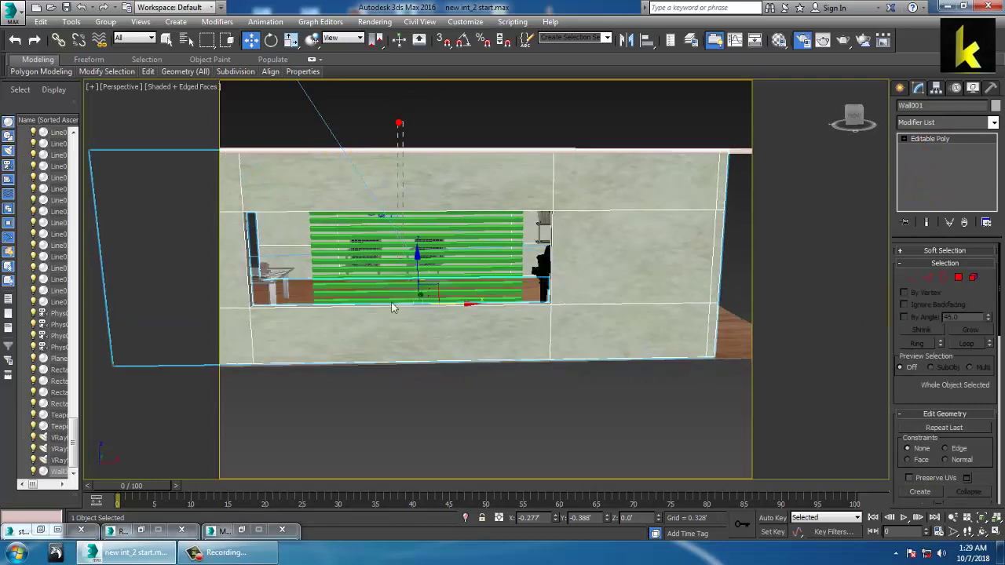
click(382, 348)
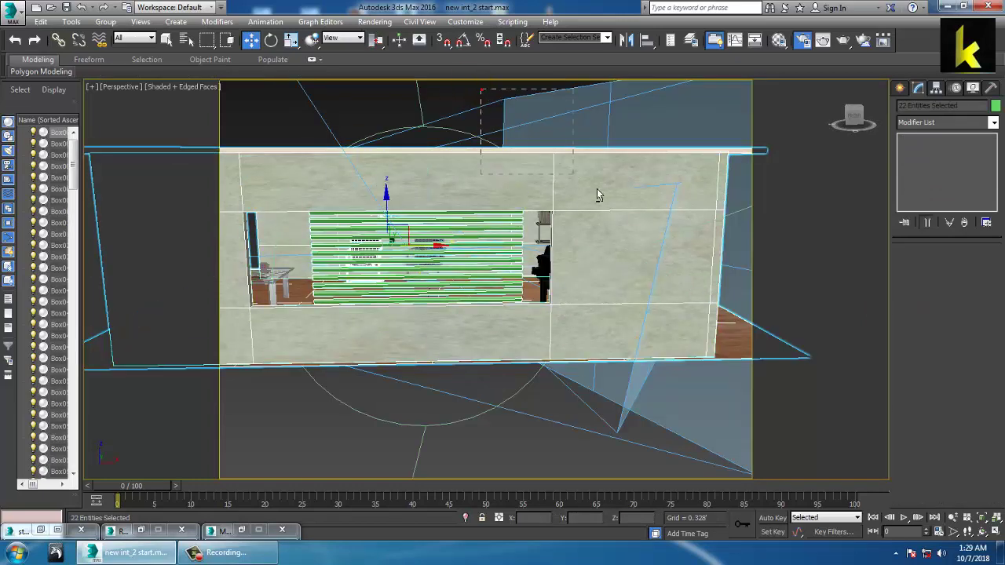
drag(596, 182, 583, 460)
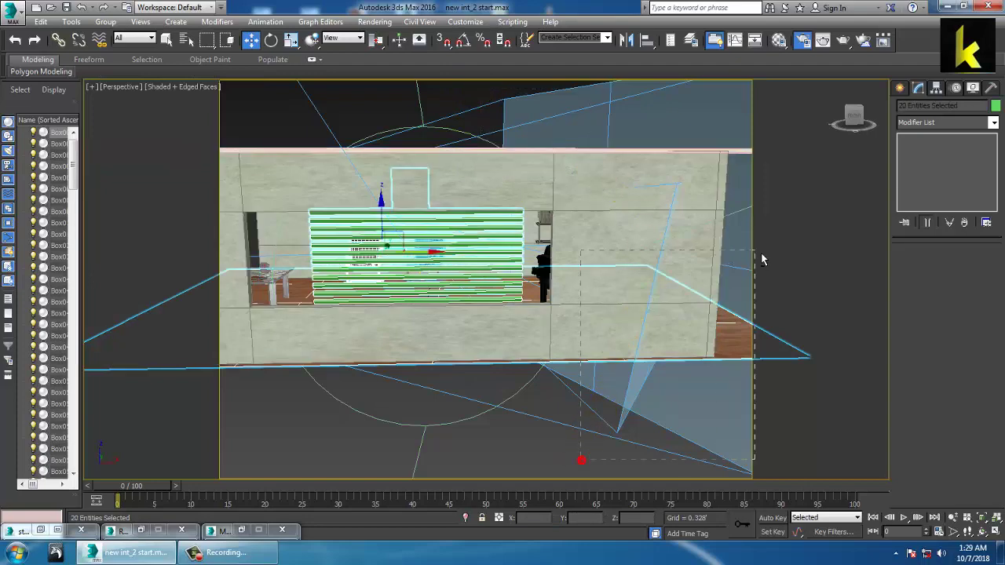
alt+middle_drag(520, 133, 516, 265)
scroll(646, 130, down, 5)
drag(370, 183, 632, 469)
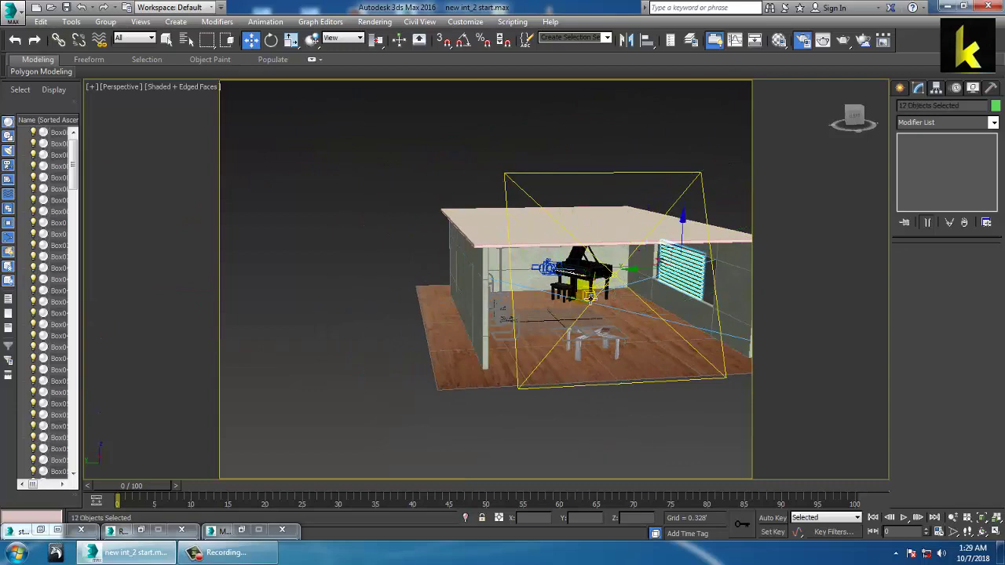
alt+middle_drag(604, 259, 538, 280)
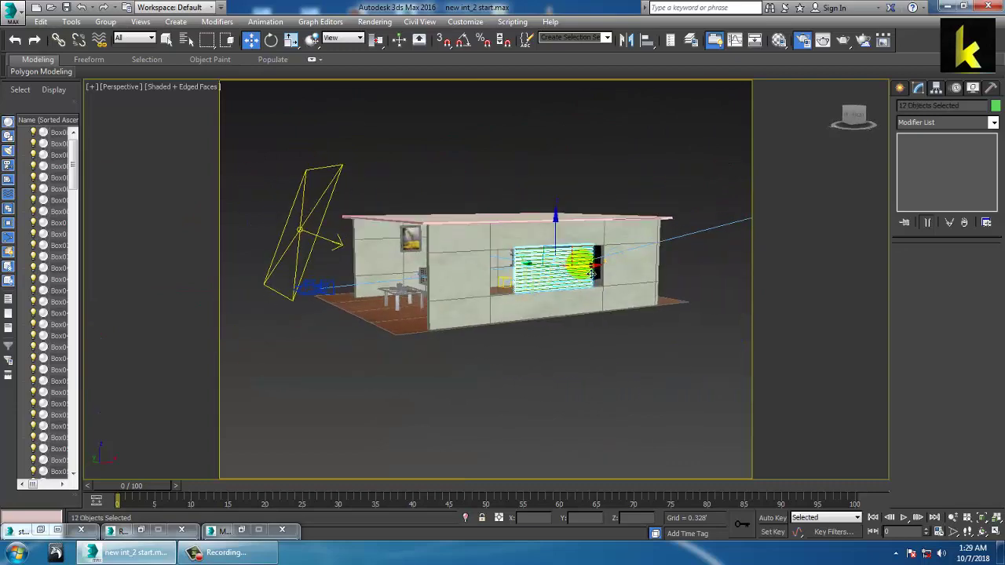
drag(595, 273, 543, 276)
scroll(543, 276, up, 5)
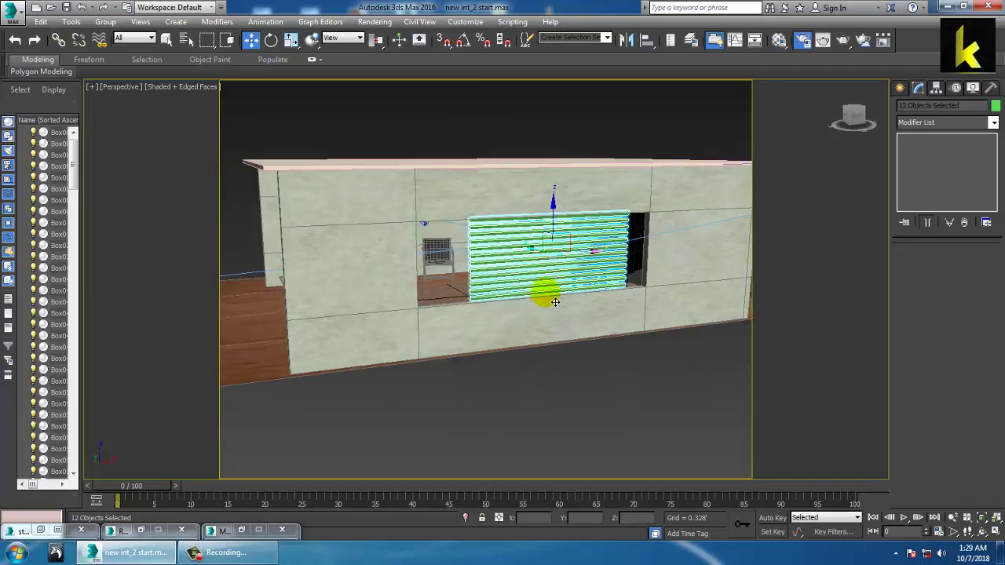
- Scale the blinds along X to fill the wider opening, then select VRaySun001
key(r)
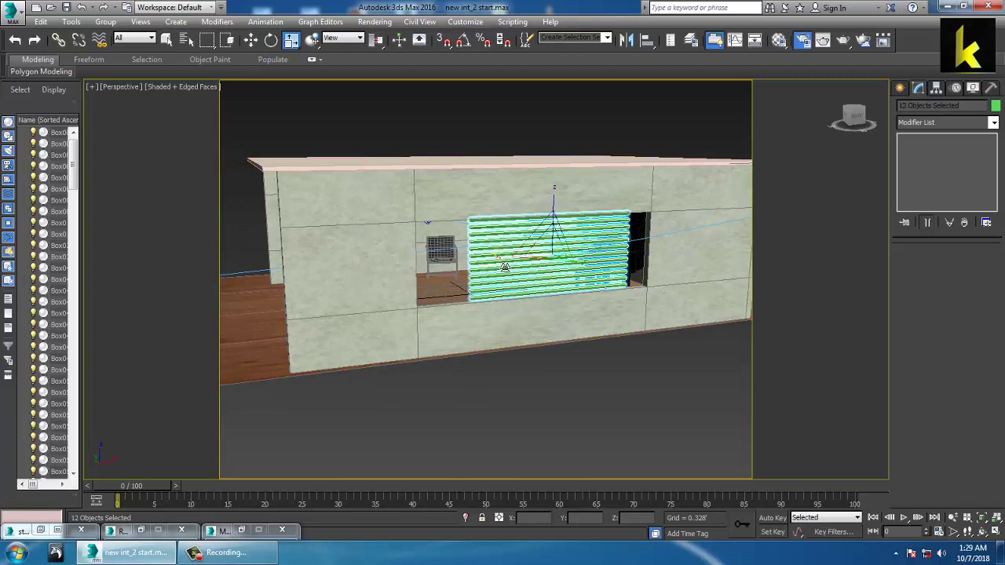
drag(505, 260, 482, 261)
key(w)
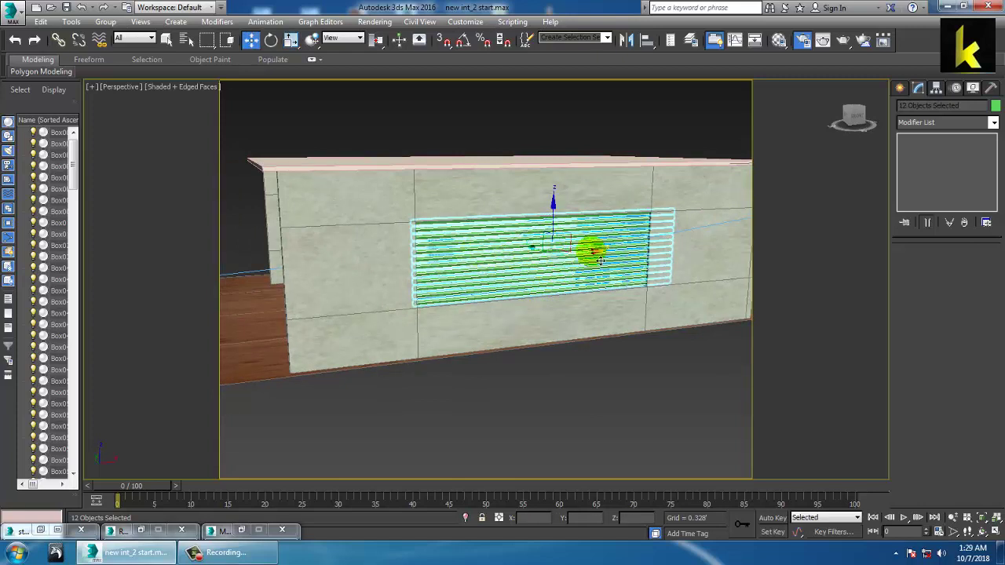
scroll(585, 269, down, 5)
alt+middle_drag(585, 270, 599, 277)
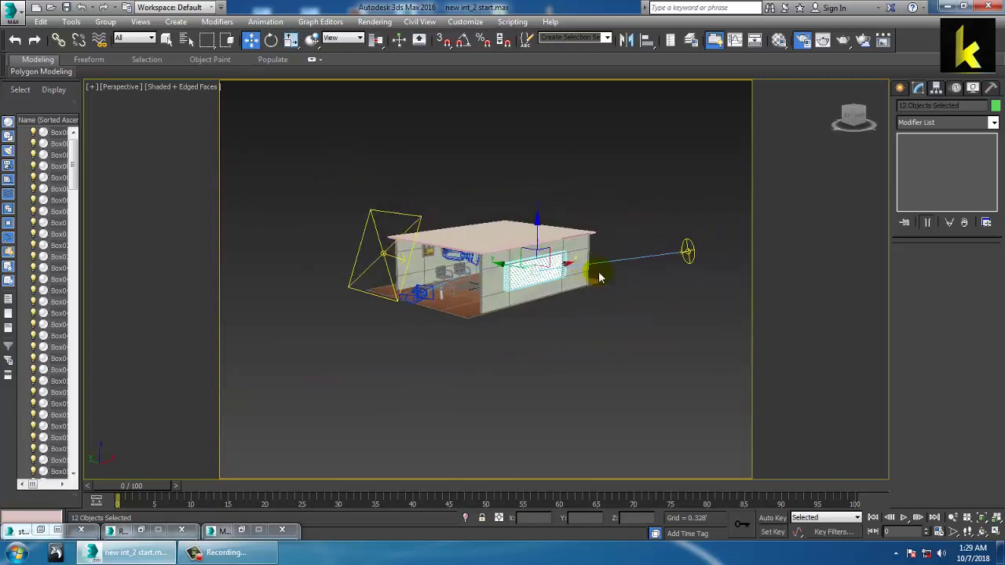
click(696, 259)
scroll(624, 283, up, 5)
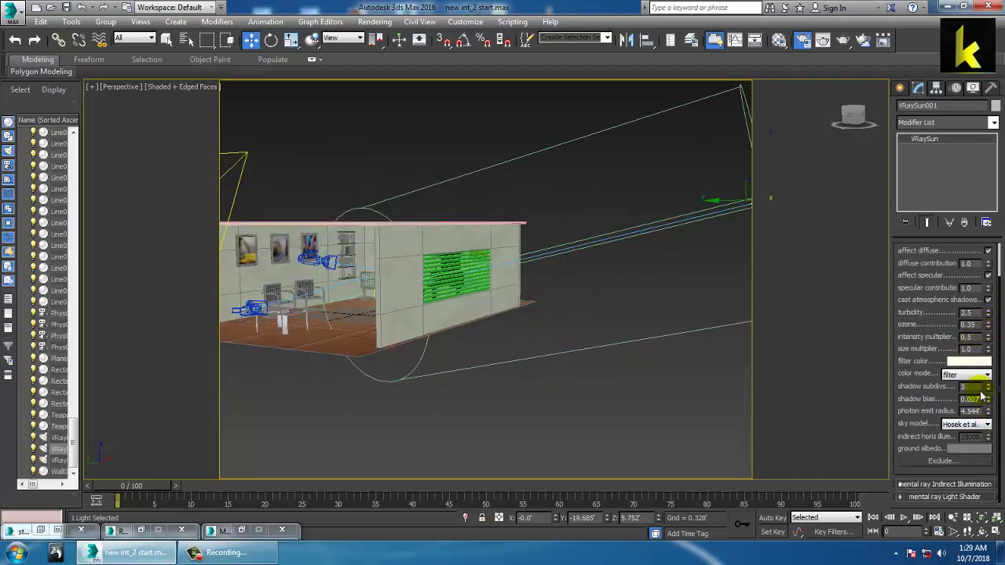
- Set the VRaySun's photon emit radius to 3.461 and intensity multiplier to 2.0
drag(989, 419, 990, 438)
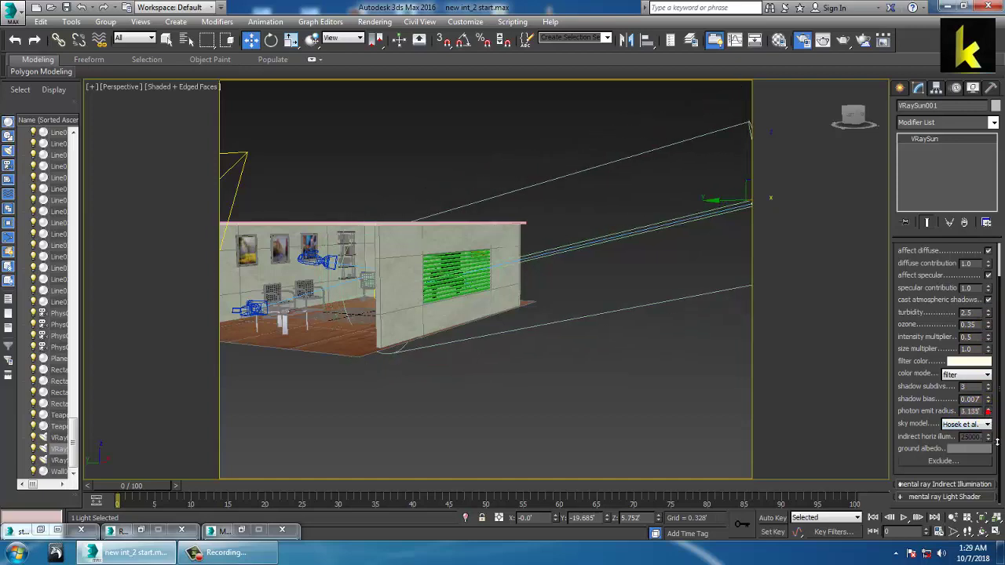
alt+middle_drag(668, 303, 574, 296)
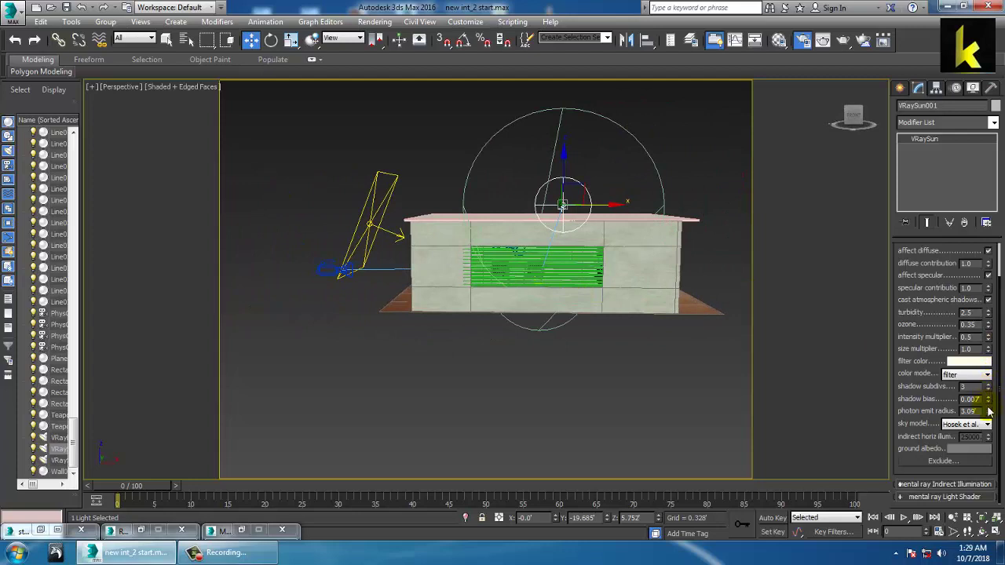
drag(989, 411, 990, 403)
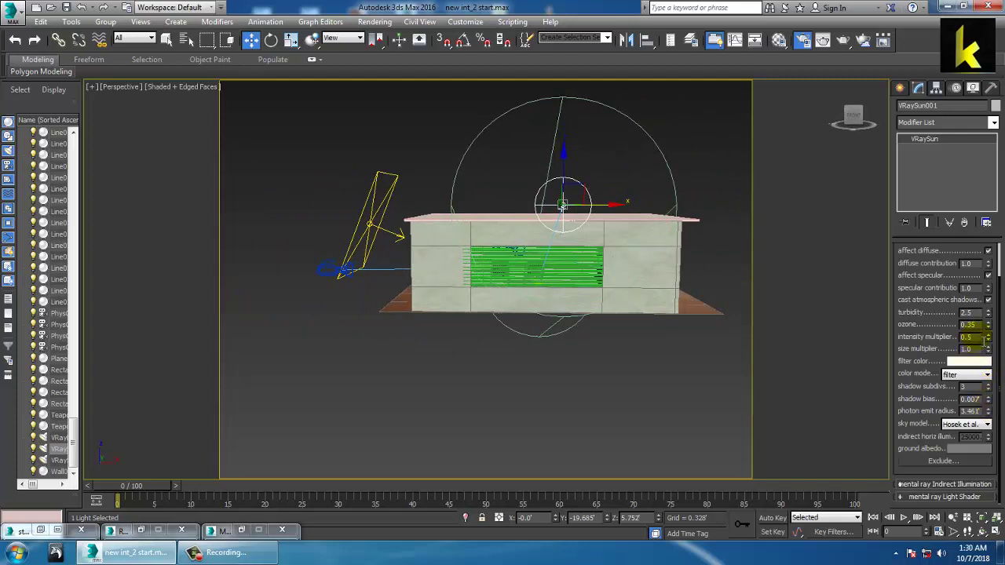
text(2)
key(Return)
- Test-render the PhysCamera001 view and close the render result
click(547, 362)
key(c)
double_click(446, 197)
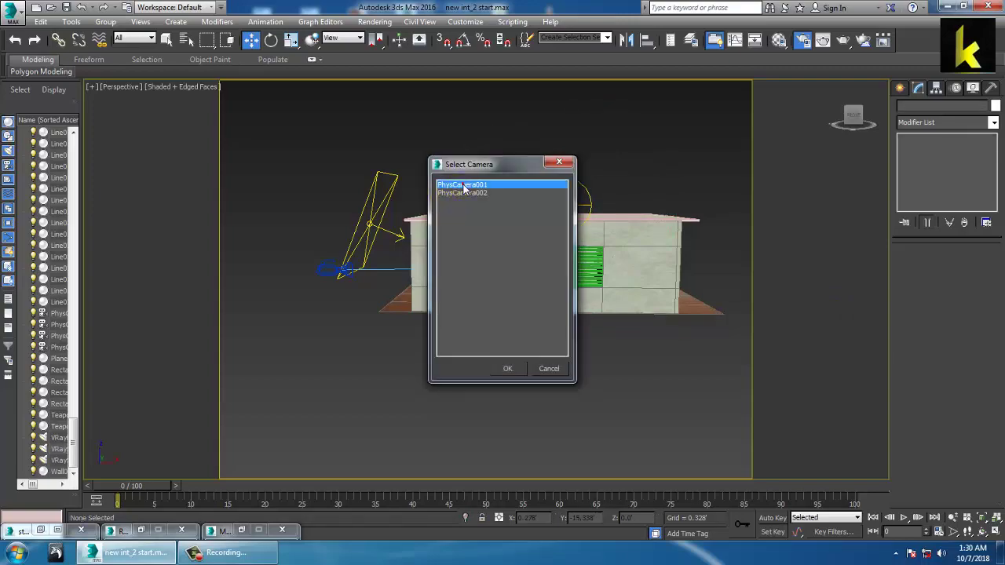
key(shift+q)
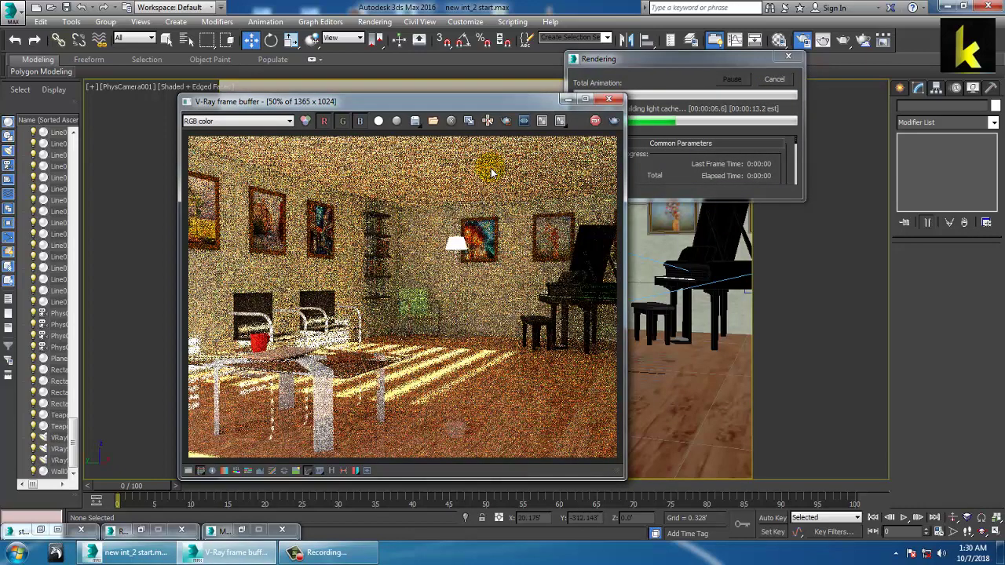
click(608, 98)
key(p)
scroll(620, 242, down, 15)
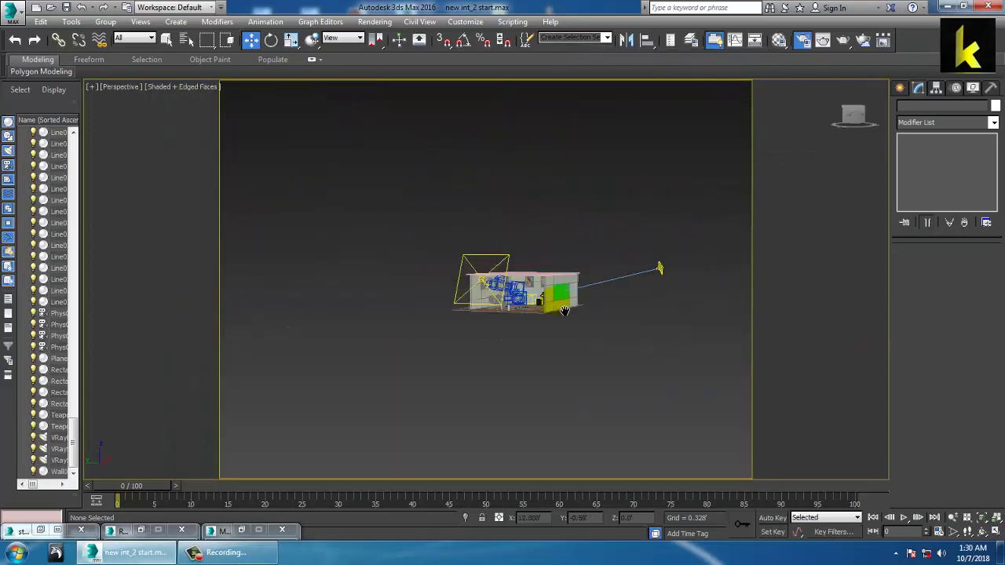
- Set the VRaySun intensity multiplier to 1.1, then deselect the light
click(655, 273)
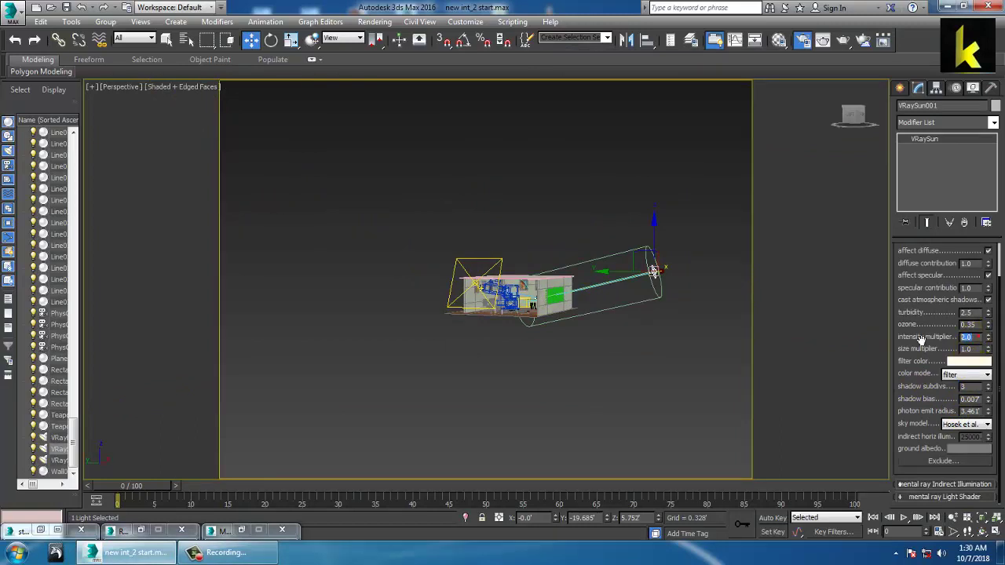
key(Return)
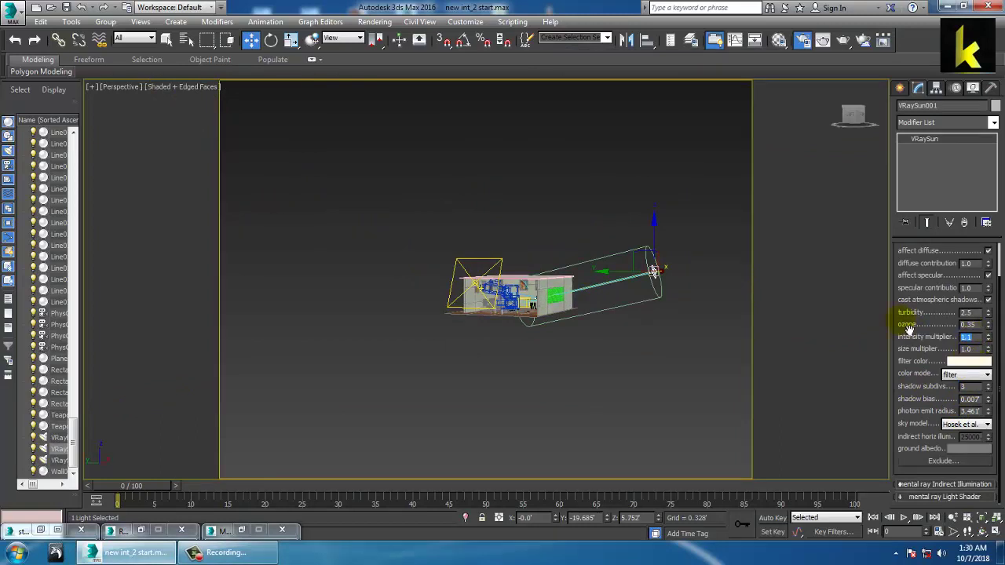
click(576, 172)
- Look through PhysCamera001 and start a Shift+Q render of that view
key(c)
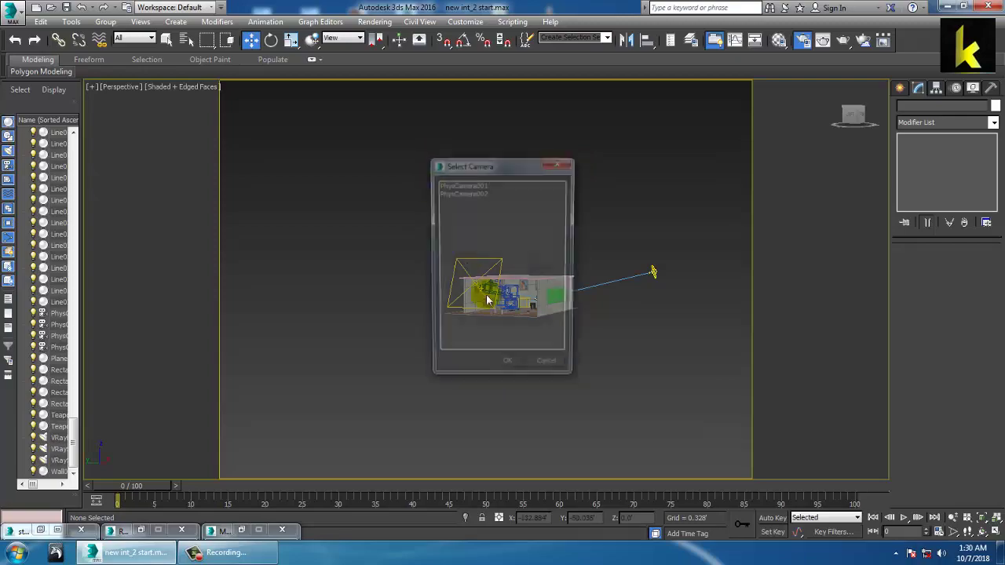
double_click(470, 185)
key(shift+q)
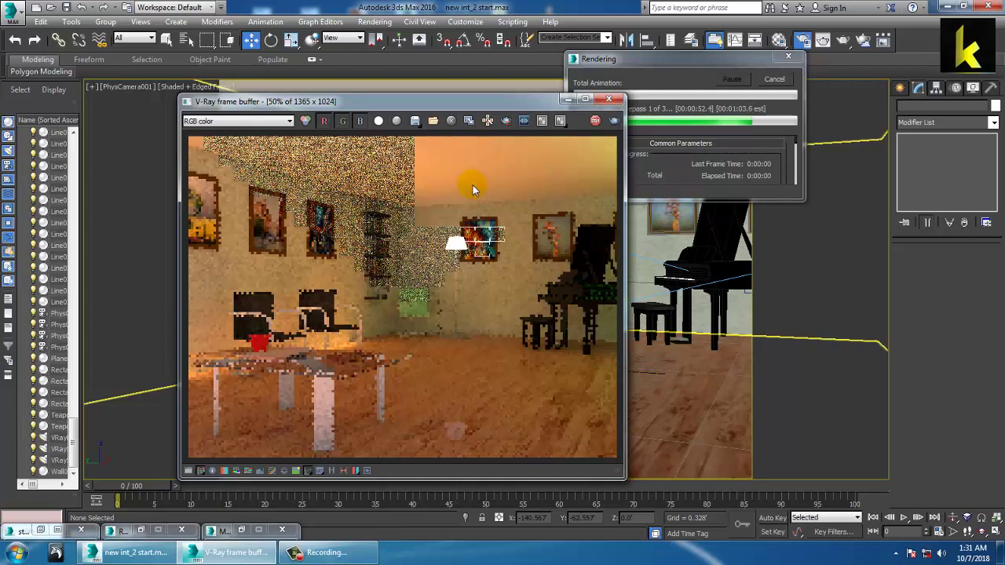
- Stop and close the render, select Wall001 and maximize the Left viewport
key(Escape)
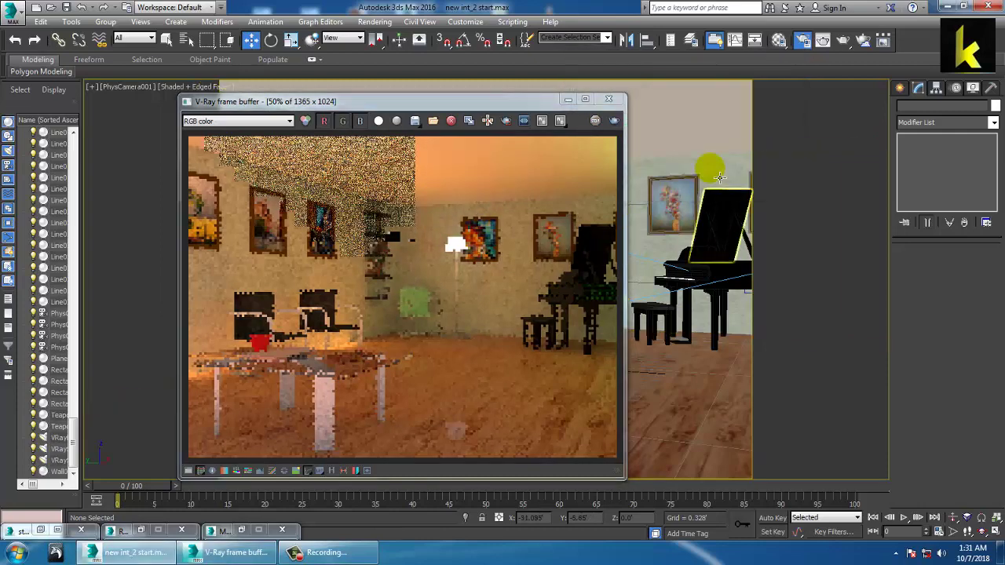
click(608, 99)
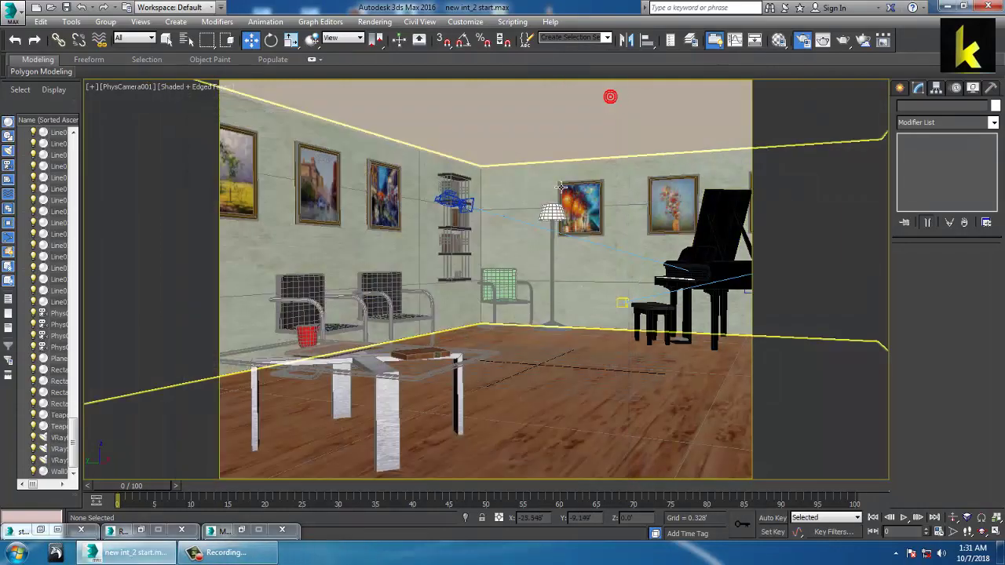
click(423, 240)
key(p)
scroll(467, 265, down, 6)
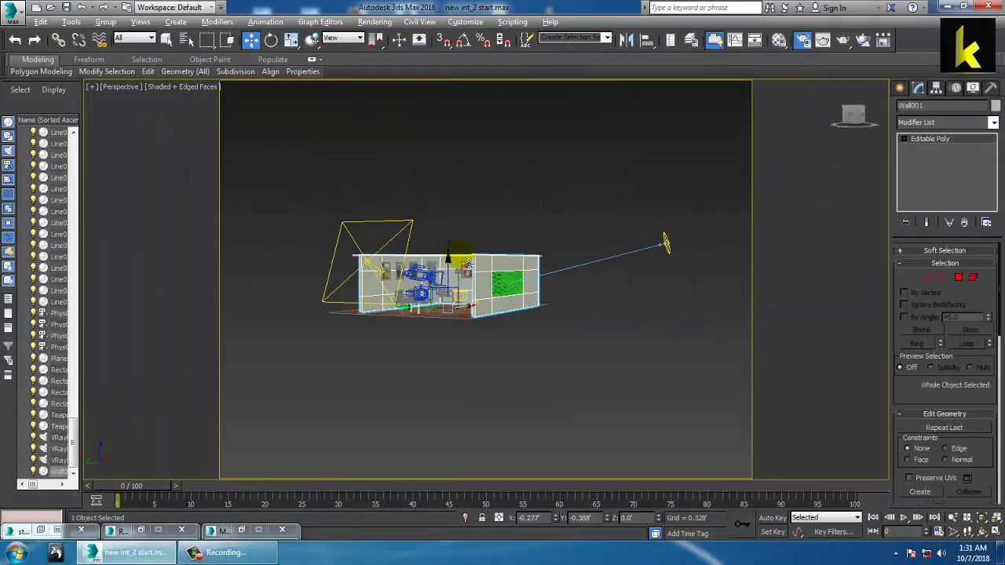
key(alt+w)
middle_click(667, 196)
key(alt+w)
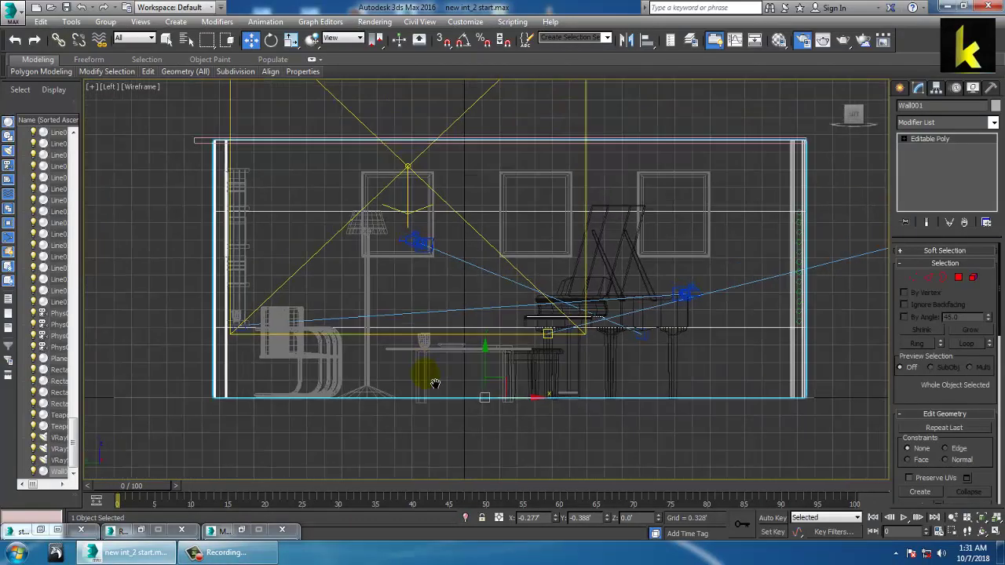
scroll(434, 384, down, 5)
- Move Wall001's top vertices up toward the ceiling slab, then exit Vertex mode
key(1)
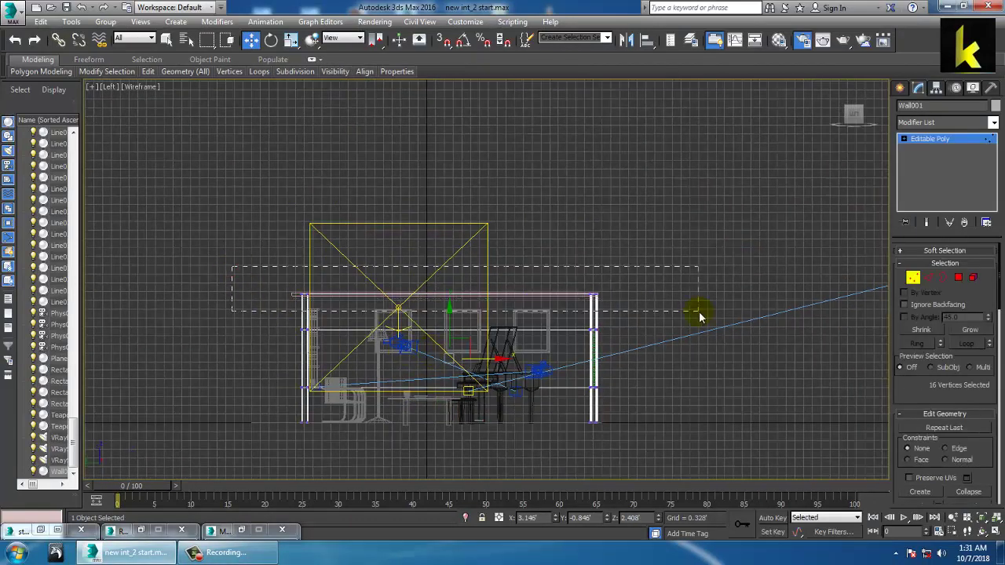
drag(699, 316, 699, 314)
mouse_move(458, 269)
mouse_down()
mouse_move(455, 233)
mouse_move(454, 252)
mouse_up()
click(938, 140)
- Select the ceiling box Box162 and return to an enlarged Perspective view of the room
click(509, 293)
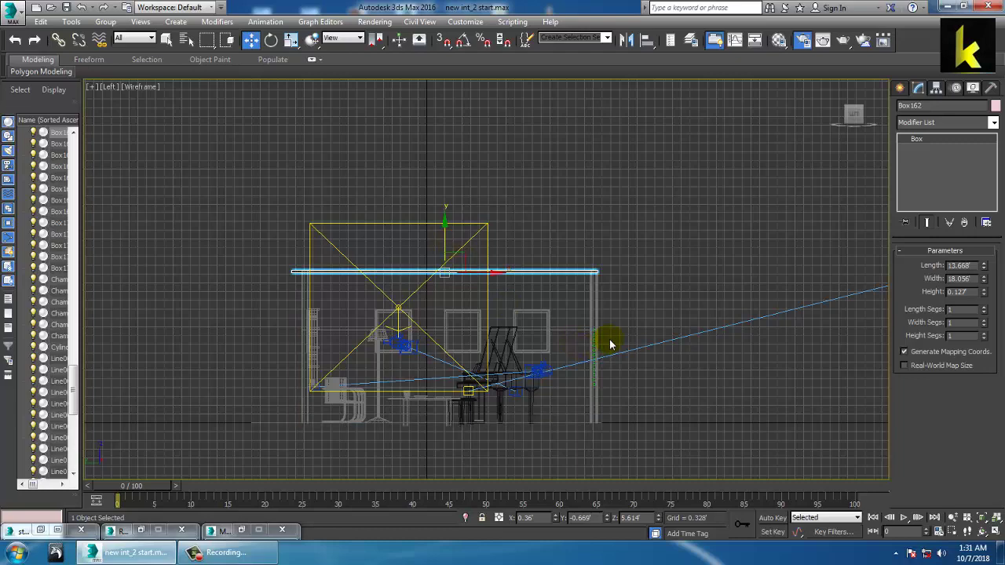
key(alt+w)
right_click(710, 393)
key(alt+w)
alt+middle_drag(704, 377, 614, 316)
scroll(633, 337, up, 3)
- Look through PhysCamera001, then go back to Perspective and orbit around the house
key(c)
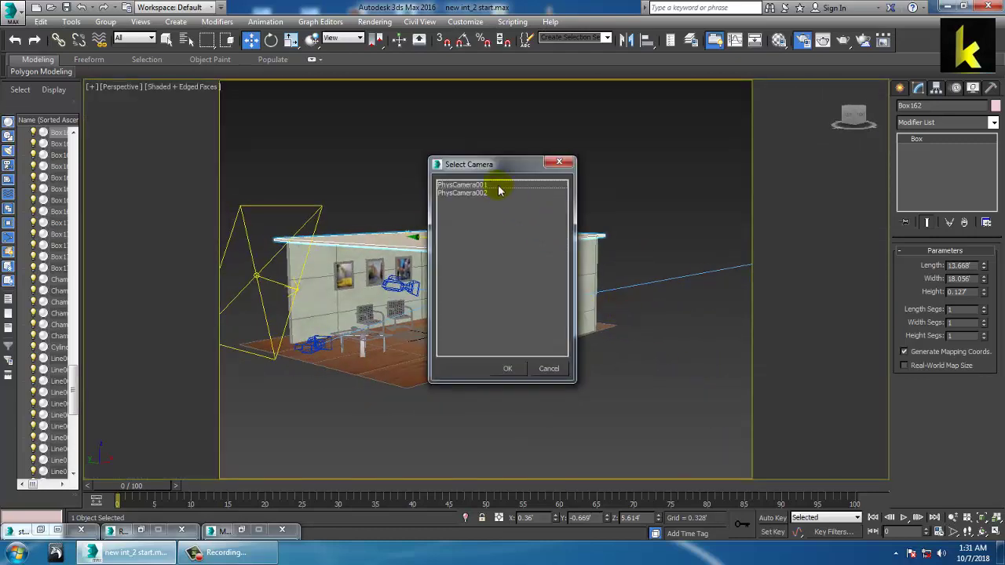
double_click(490, 189)
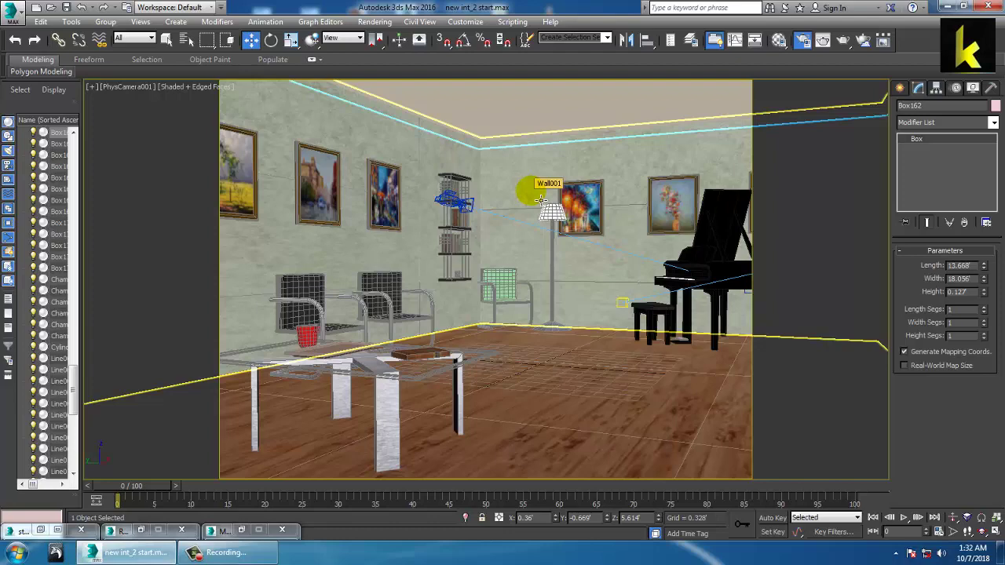
key(p)
alt+middle_drag(550, 205, 650, 251)
- Set VRaySun001's photon emit radius to 2.596 and intensity multiplier to 0.6
click(675, 251)
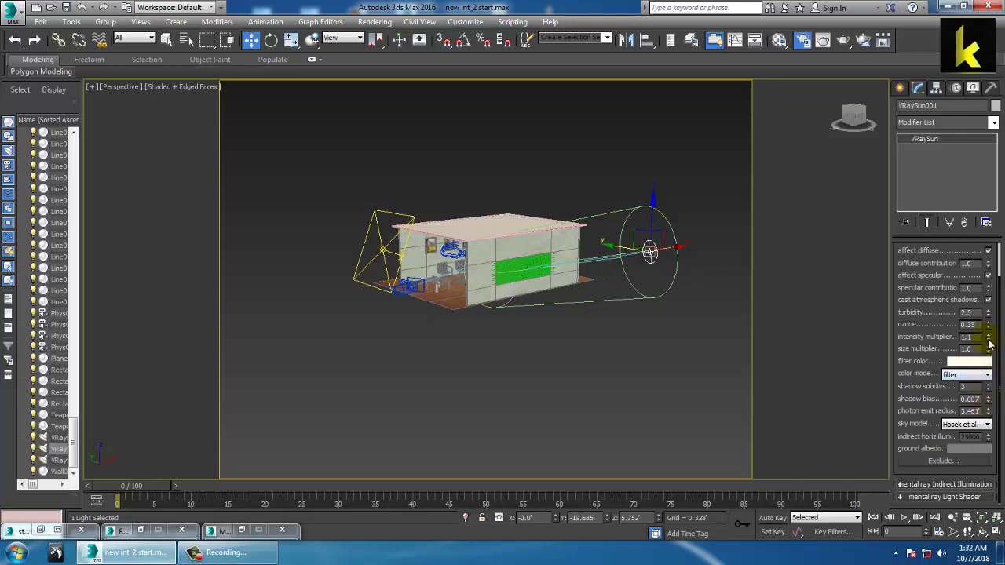
drag(989, 413, 1002, 433)
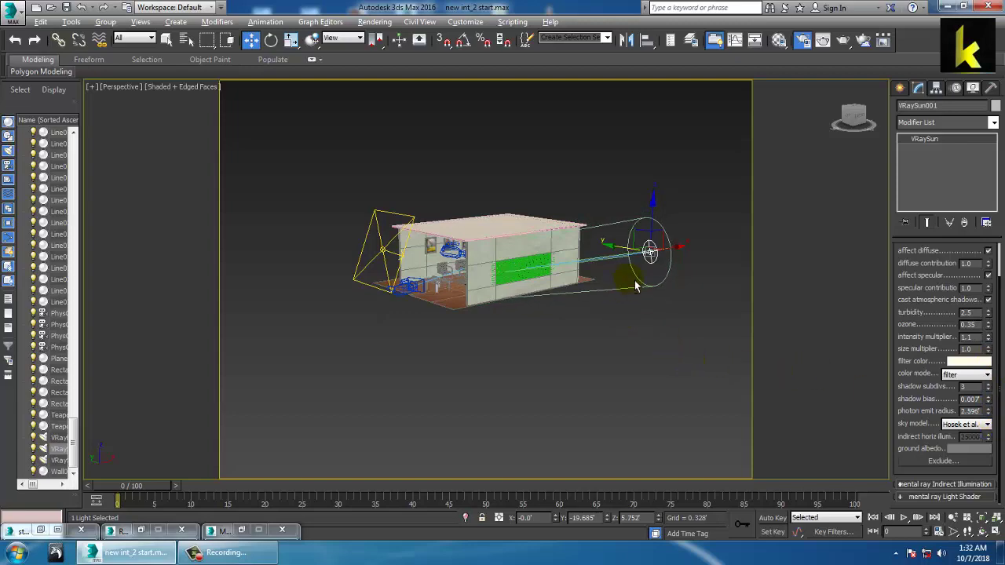
scroll(596, 292, up, 4)
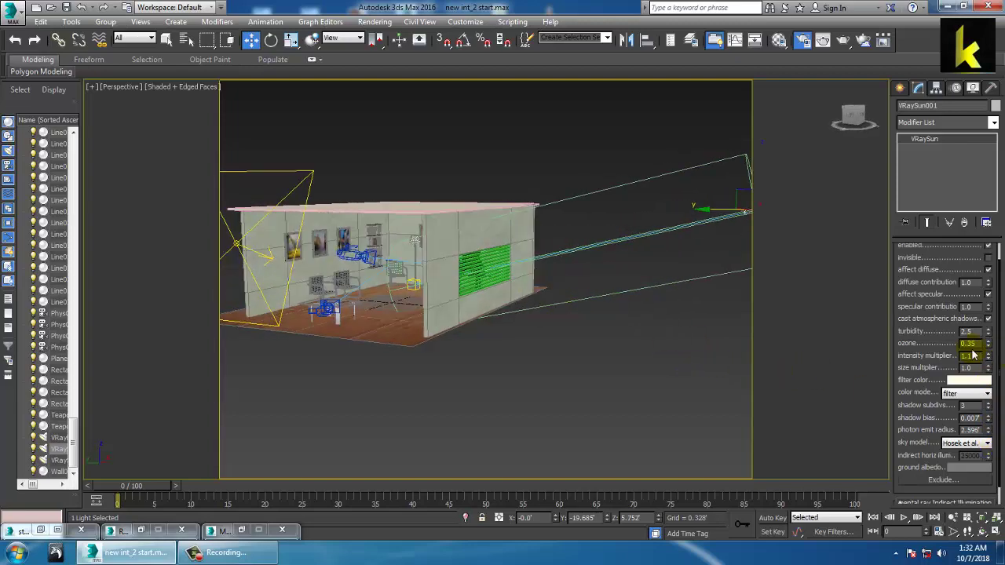
text(0.6)
key(Return)
click(605, 354)
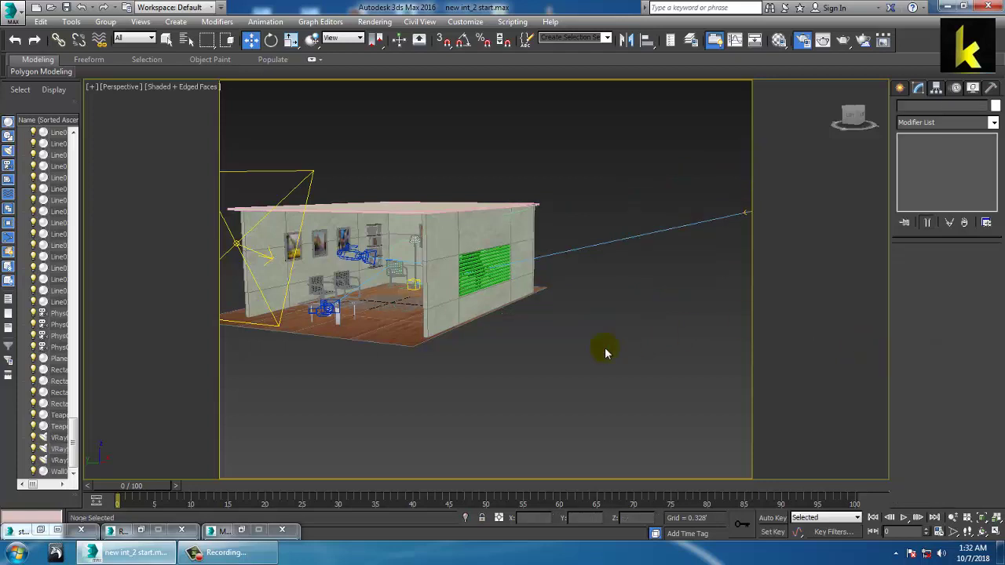
- Render the PhysCamera001 view with the 0.6 sun, then close the frame buffer
key(c)
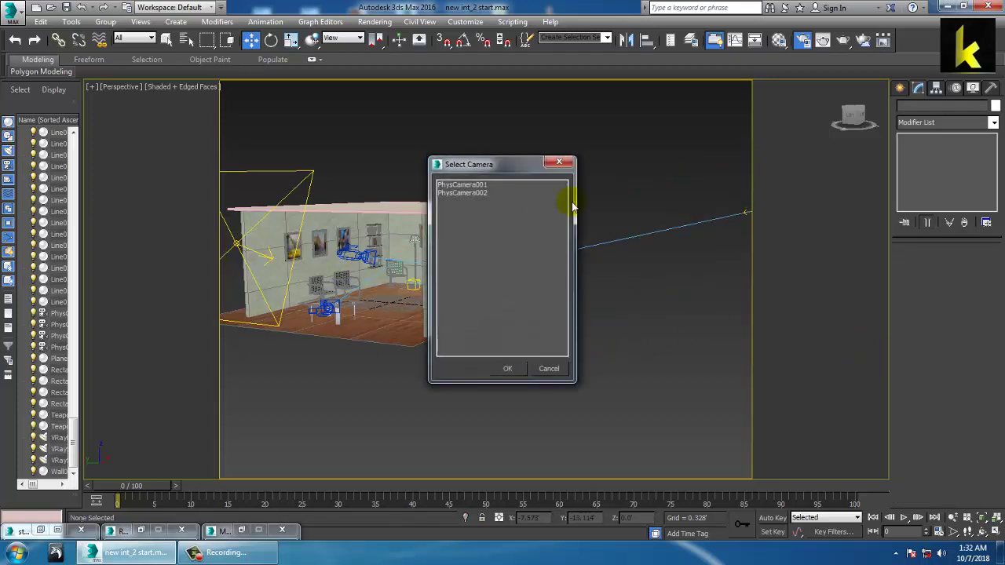
double_click(483, 187)
key(shift+q)
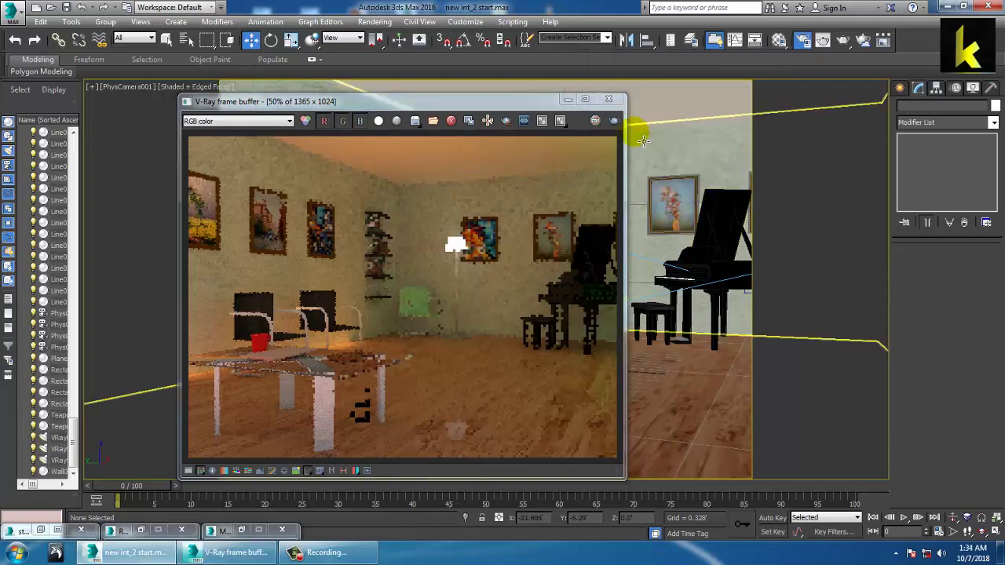
click(608, 99)
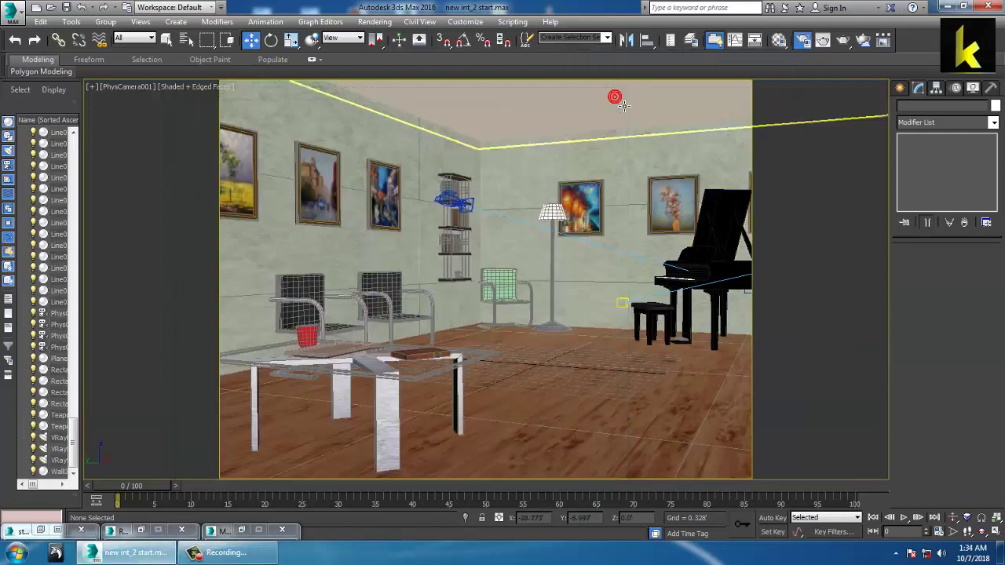
- Select the floor Plane001 and nudge it slightly lower in the Left view
click(525, 381)
key(alt+w)
key(alt+w)
scroll(568, 224, up, 6)
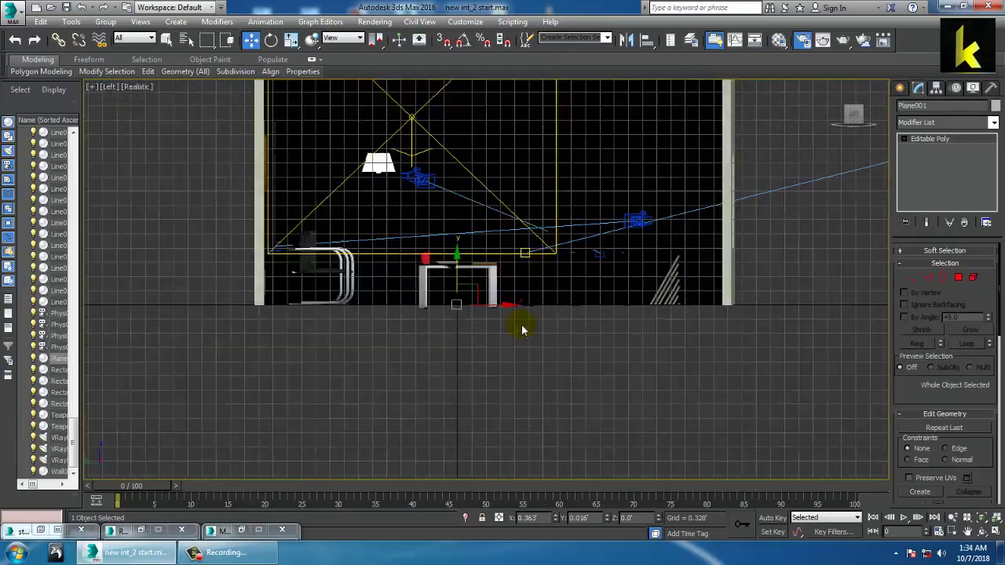
scroll(522, 329, up, 3)
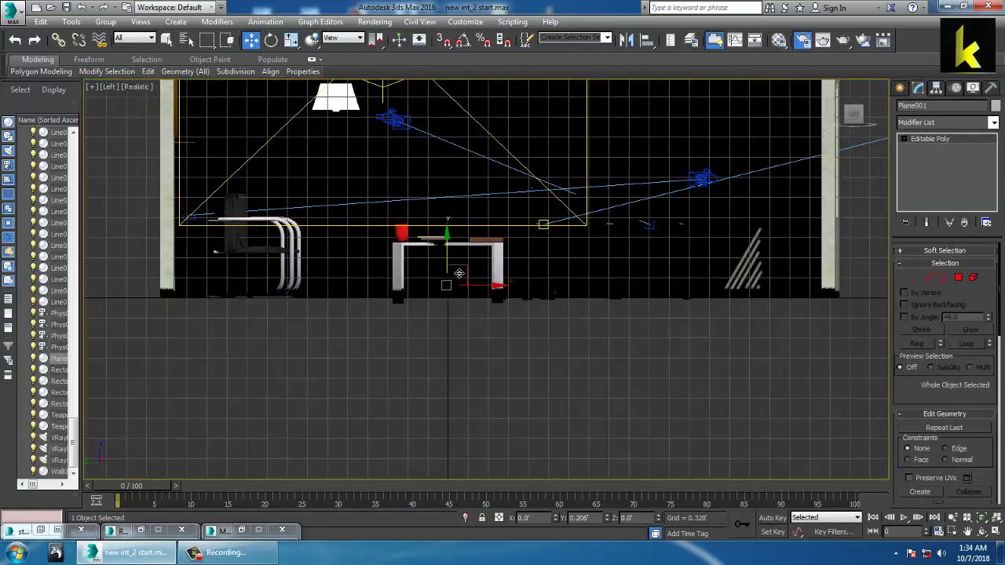
mouse_move(460, 273)
mouse_down()
mouse_move(460, 294)
mouse_move(461, 272)
mouse_up()
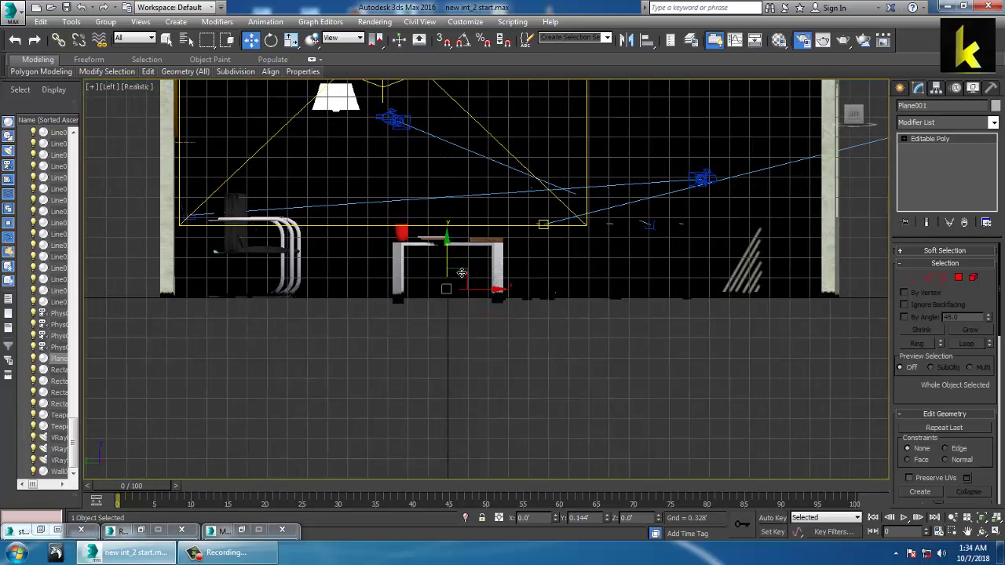
- Turn the maximized camera viewport into a free Perspective view showing the room from outside
key(alt+w)
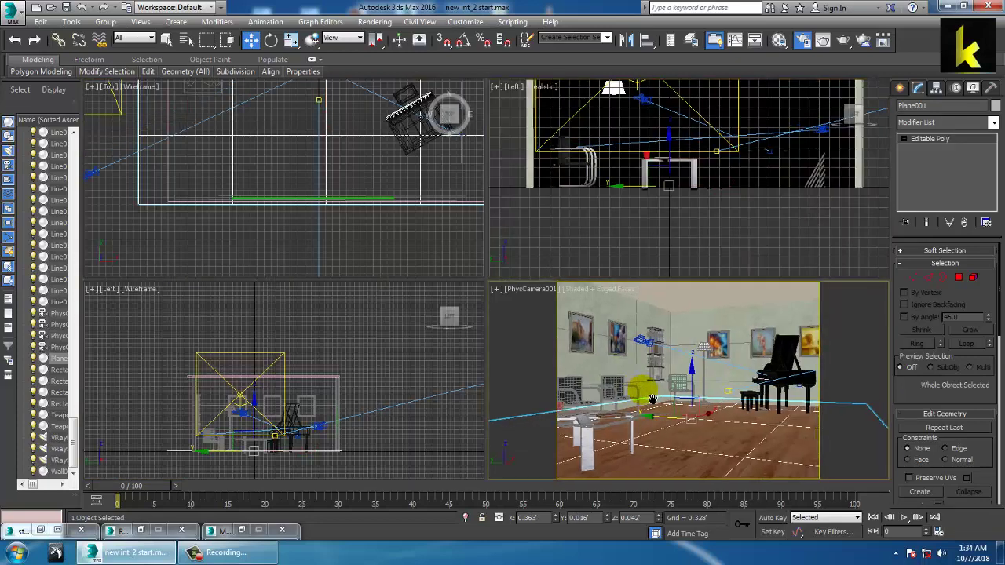
key(alt+w)
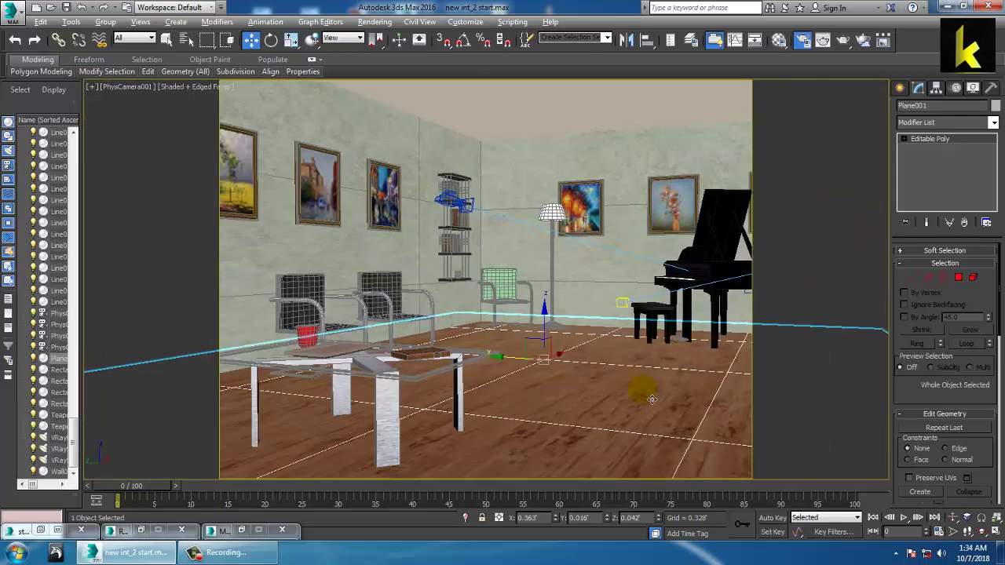
key(p)
alt+middle_drag(612, 398, 564, 336)
scroll(572, 358, down, 5)
scroll(564, 336, up, 2)
- Select the VRayLight001 fill light and frame it in the view
click(563, 336)
key(r)
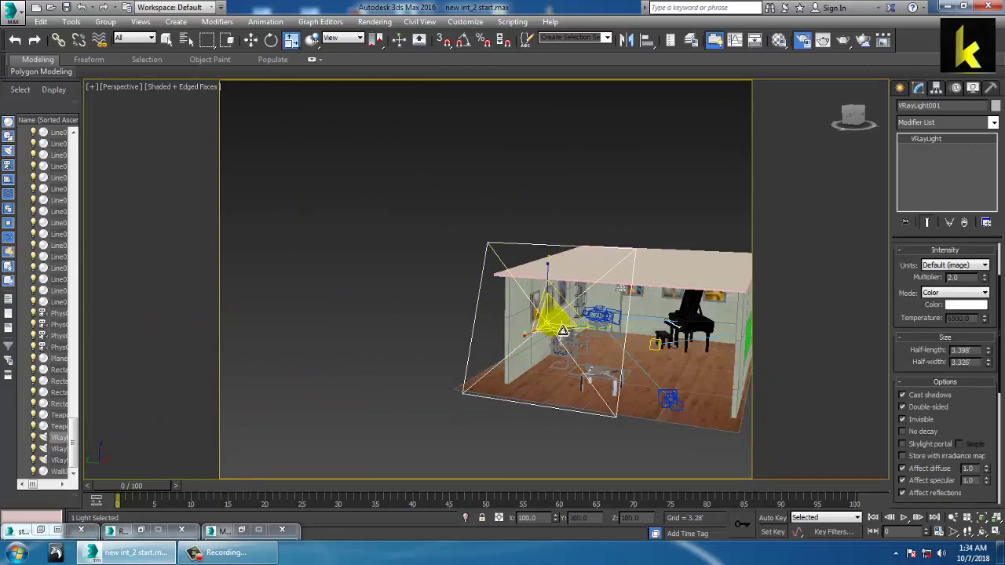
key(w)
scroll(588, 354, up, 4)
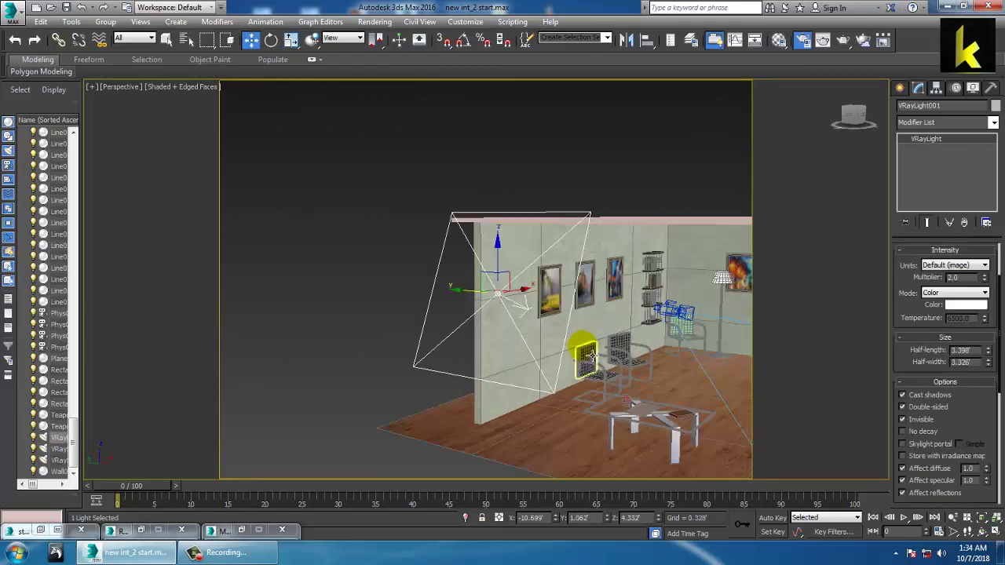
alt+middle_drag(588, 355, 528, 301)
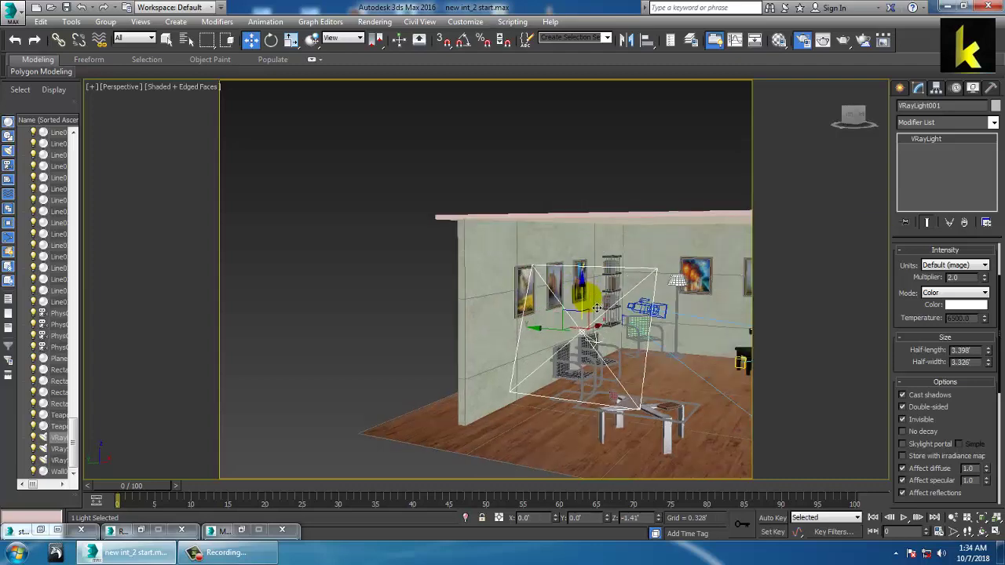
key(z)
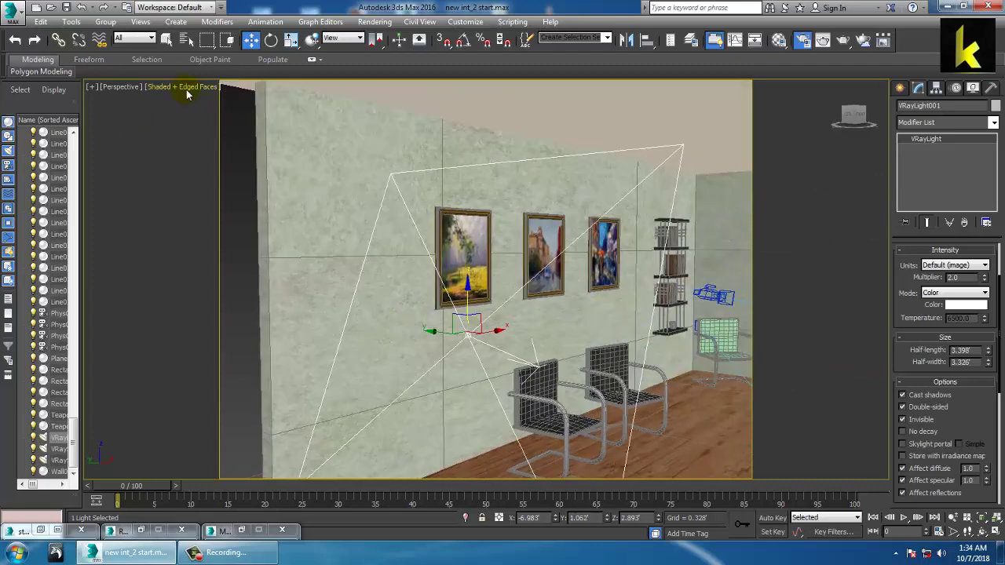
- Switch the viewport to Realistic shading and navigate through the room
click(187, 93)
click(215, 99)
mouse_move(550, 309)
alt+middle_down()
mouse_move(453, 273)
mouse_move(472, 329)
mouse_move(439, 330)
mouse_move(552, 413)
mouse_move(561, 353)
mouse_move(522, 361)
mouse_move(552, 369)
mouse_move(601, 362)
mouse_move(557, 354)
mouse_move(545, 397)
alt+middle_up()
scroll(453, 273, down, 5)
scroll(473, 346, up, 5)
scroll(422, 314, up, 5)
scroll(552, 412, down, 5)
scroll(563, 347, up, 5)
scroll(550, 365, down, 5)
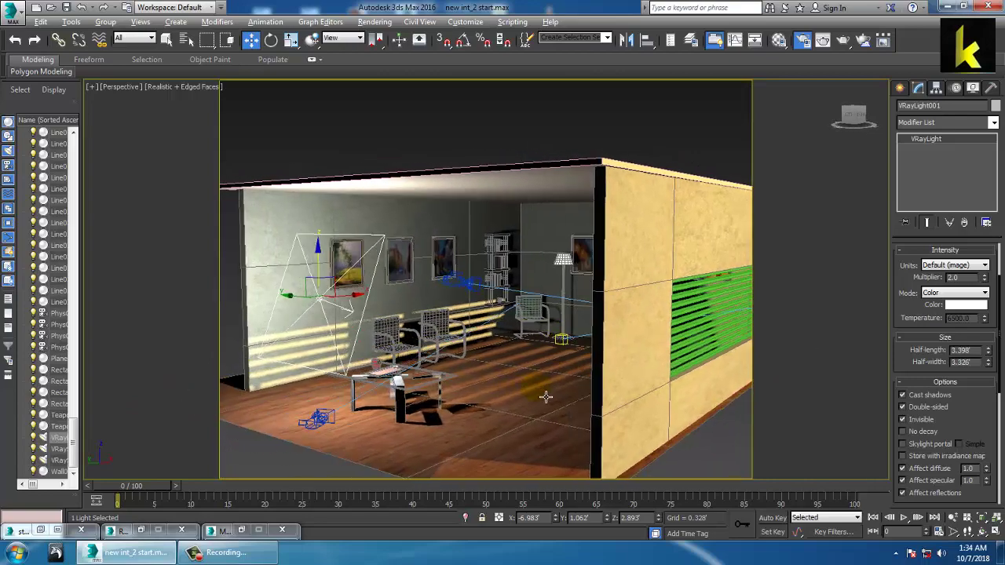
scroll(545, 398, up, 5)
mouse_move(505, 354)
alt+middle_down()
mouse_move(525, 354)
mouse_move(503, 350)
alt+middle_up()
scroll(509, 322, up, 2)
- View through PhysCamera001 and set the VRayLight multiplier to 4.0
key(c)
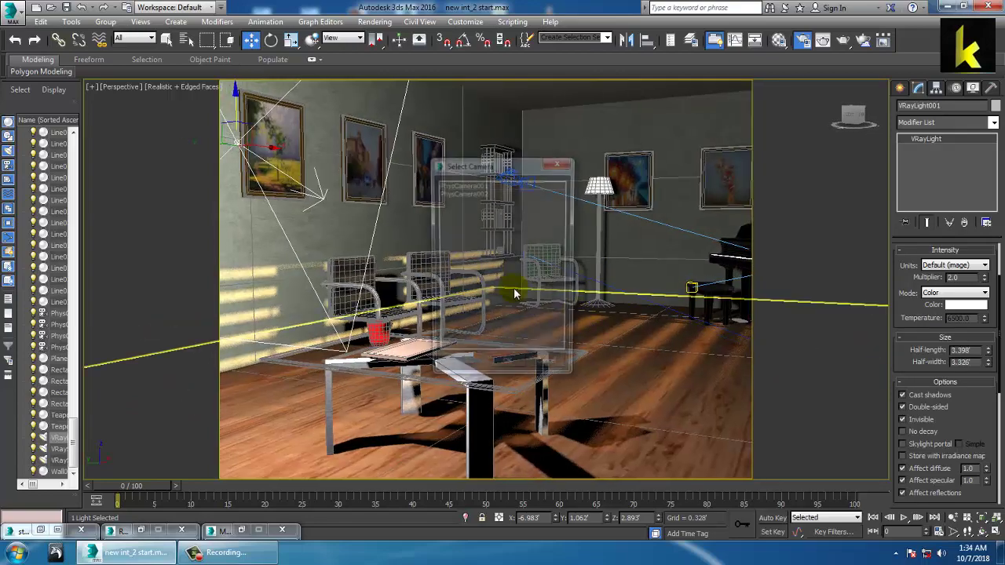
double_click(463, 185)
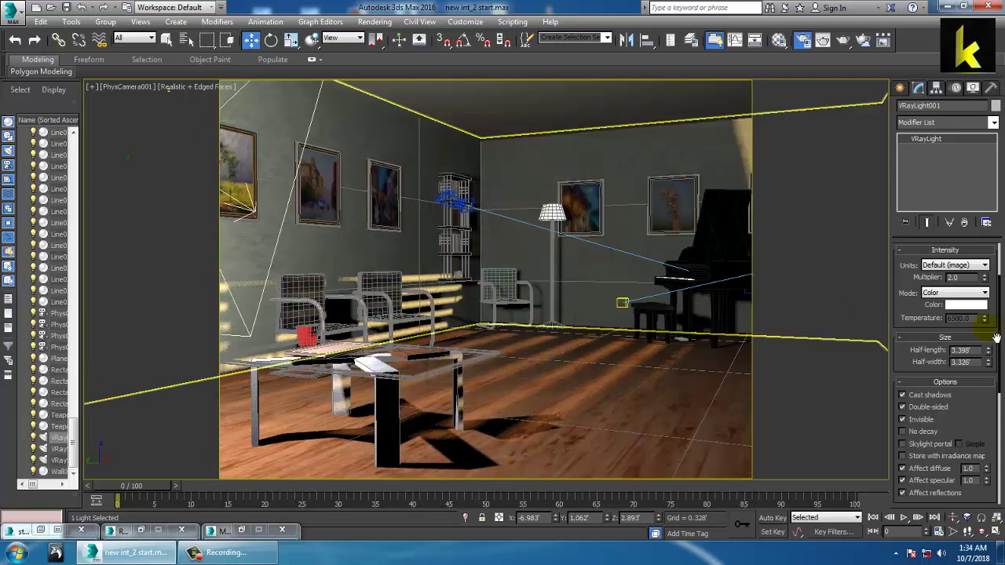
scroll(926, 400, up, 2)
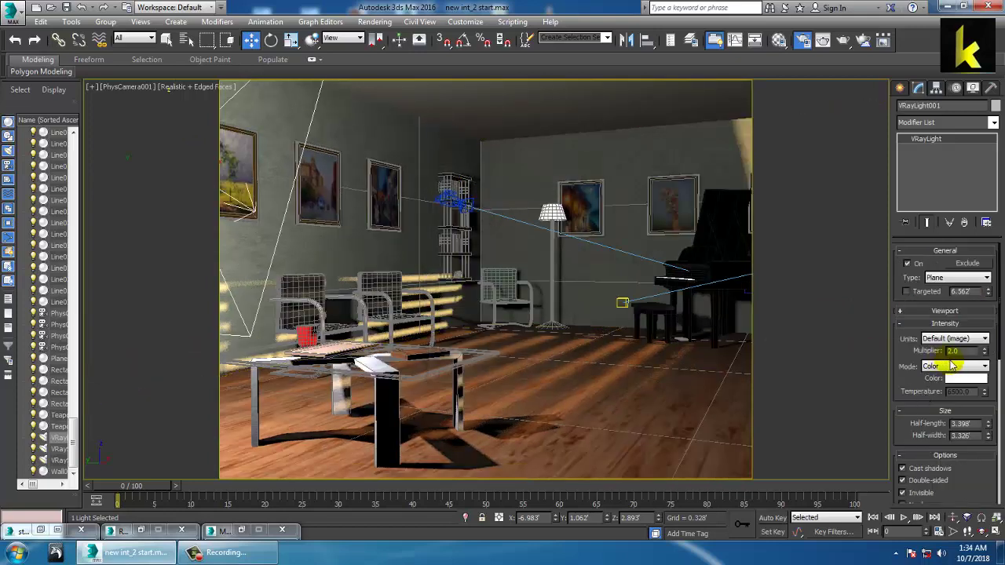
drag(987, 365, 994, 369)
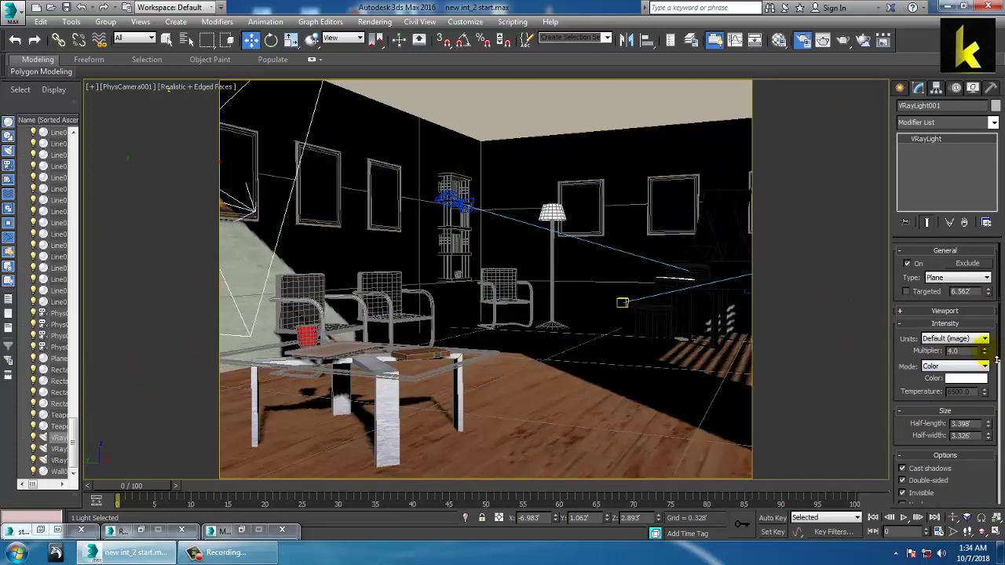
key(Return)
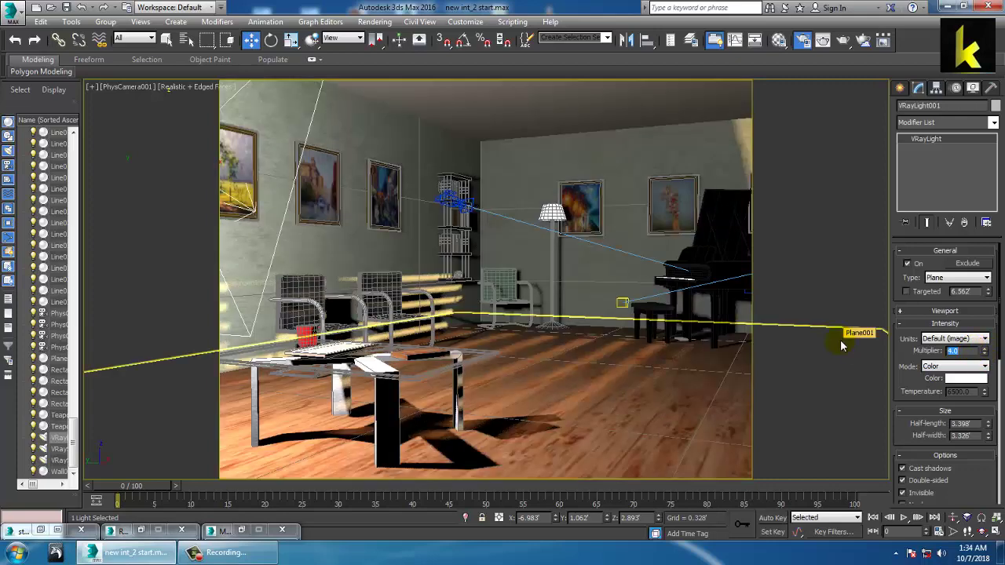
click(637, 203)
- Start a Shift+Q V-Ray production render of the PhysCamera001 view
key(shift+q)
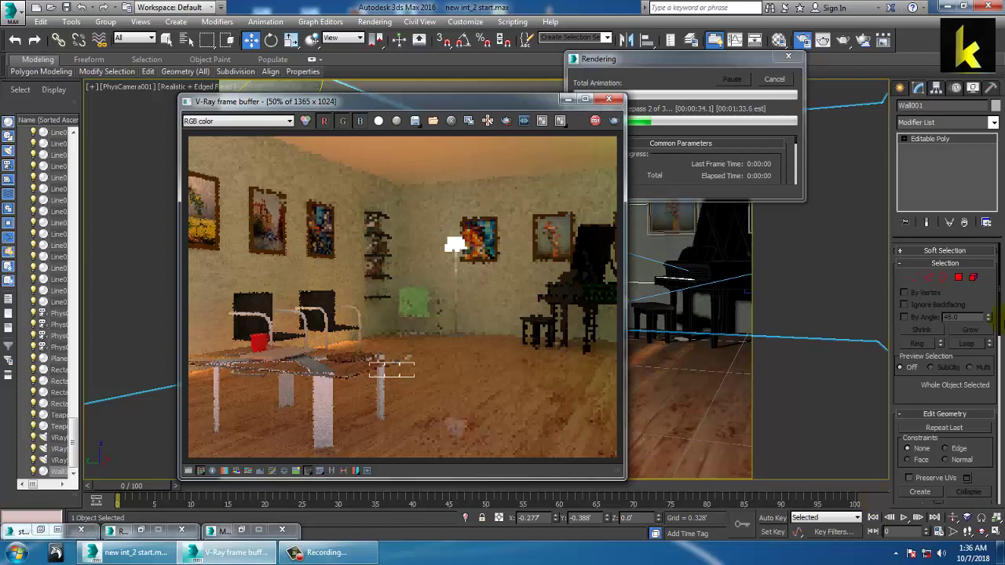
- Drag the V-Ray frame buffer window up and left to uncover the viewport
drag(499, 103, 436, 73)
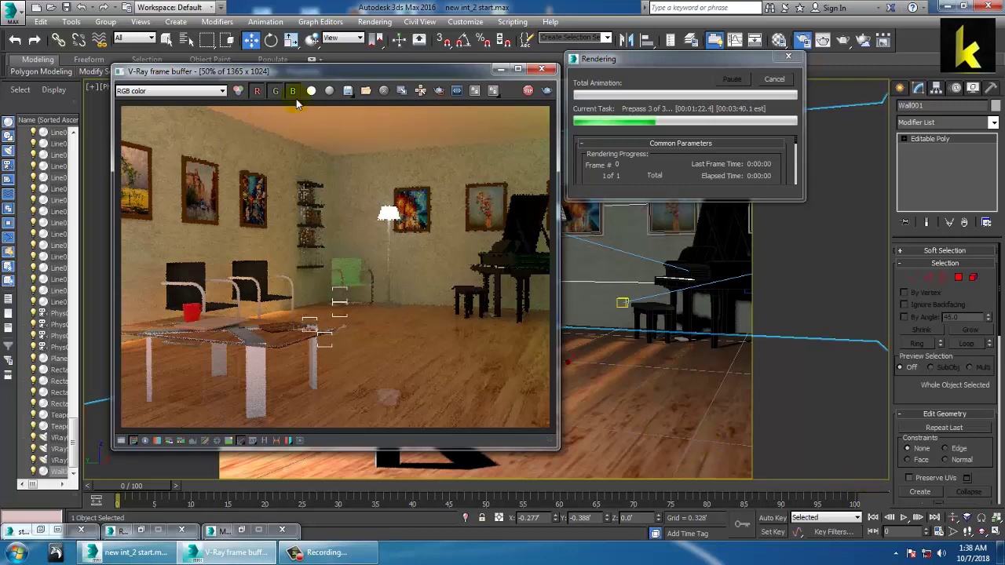
- Nudge the frame buffer window up-left while the render enters its final image pass
drag(355, 71, 330, 60)
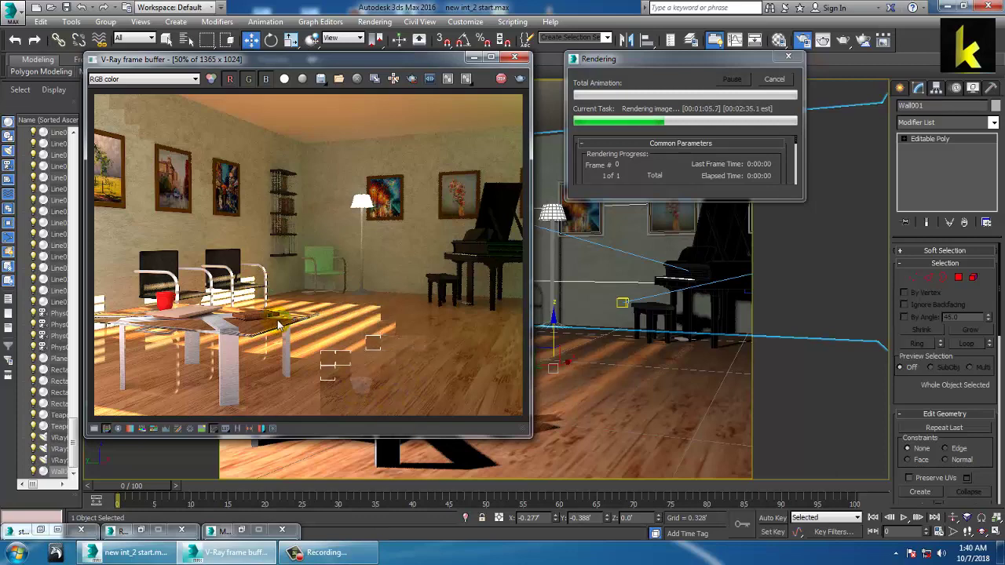
- Zoom into the finished render, check its pixel values, and view it at full size
scroll(277, 324, up, 1)
scroll(277, 322, up, 1)
scroll(277, 322, down, 1)
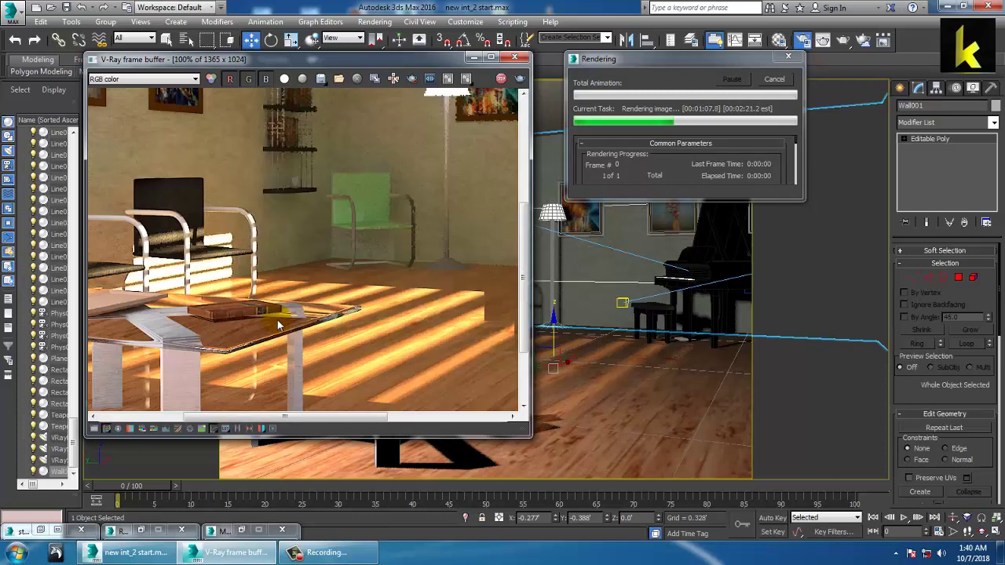
scroll(214, 326, up, 2)
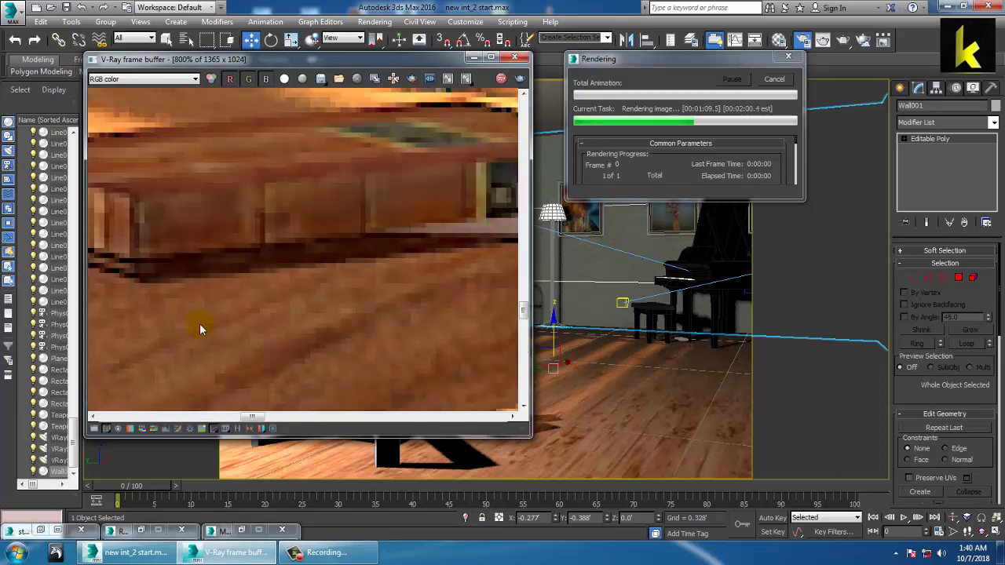
scroll(269, 324, down, 3)
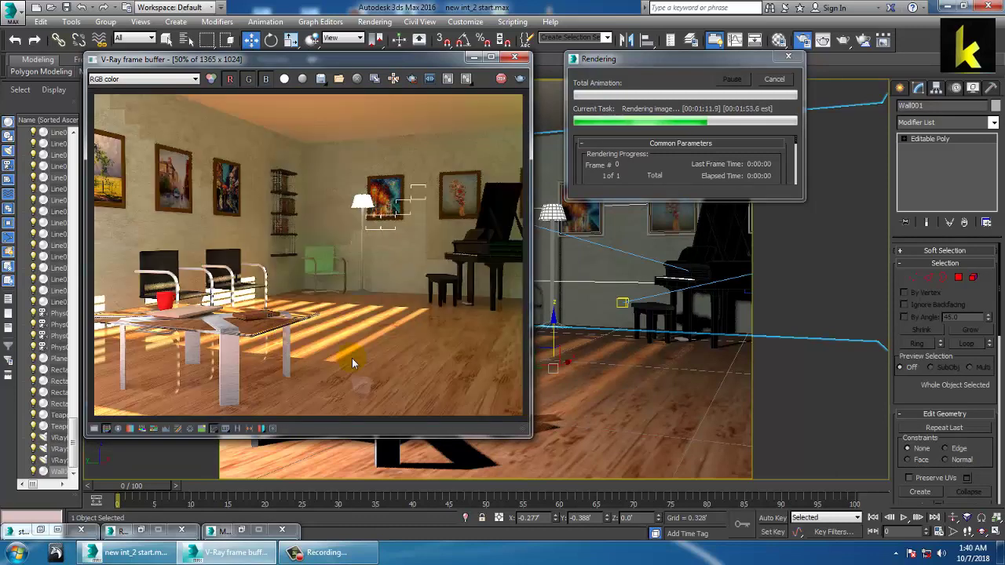
right_click(288, 361)
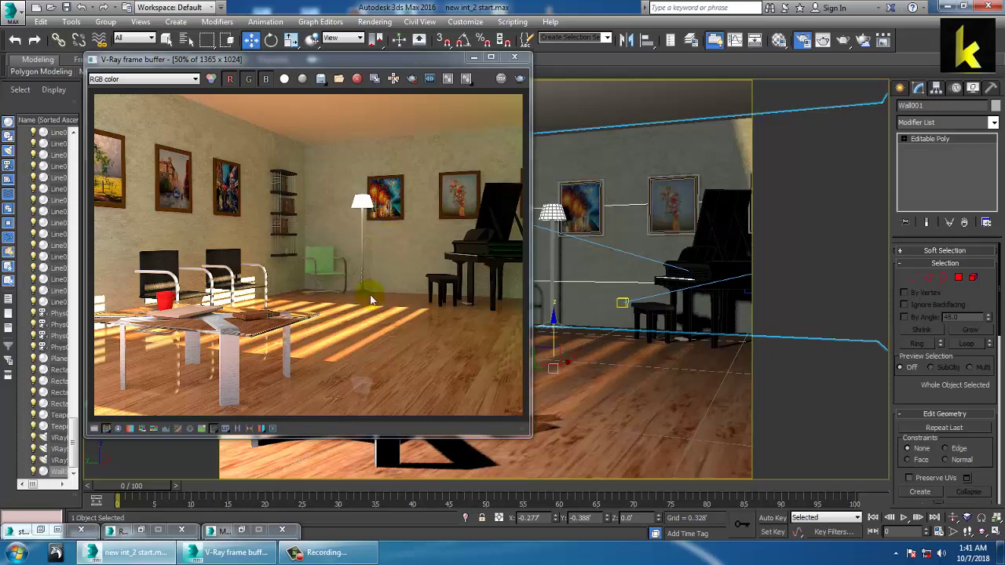
double_click(317, 347)
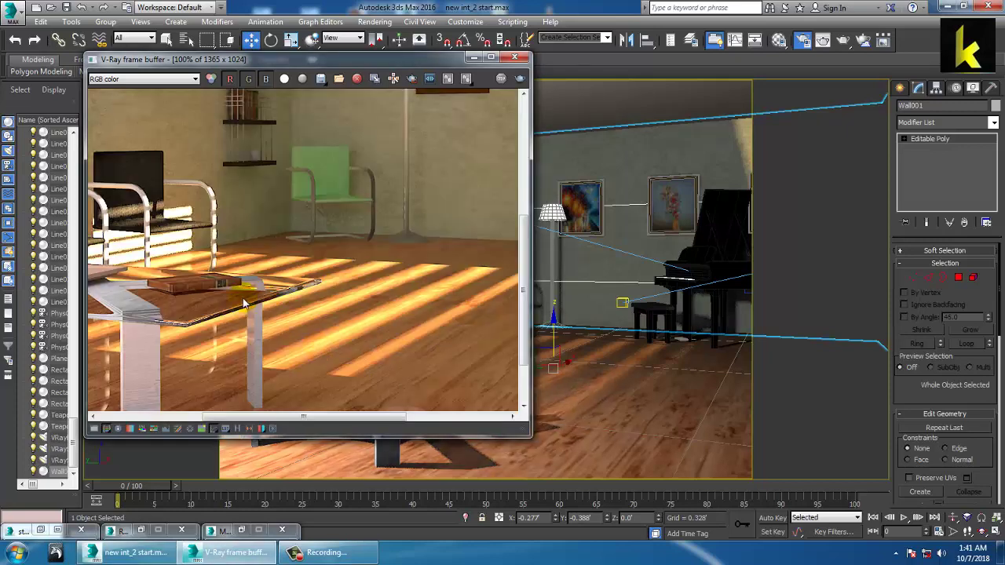
- Pan across the sunlit floor, chairs, paintings and piano, then zoom back to 50%
mouse_move(253, 304)
middle_down()
mouse_move(333, 291)
mouse_move(336, 384)
middle_up()
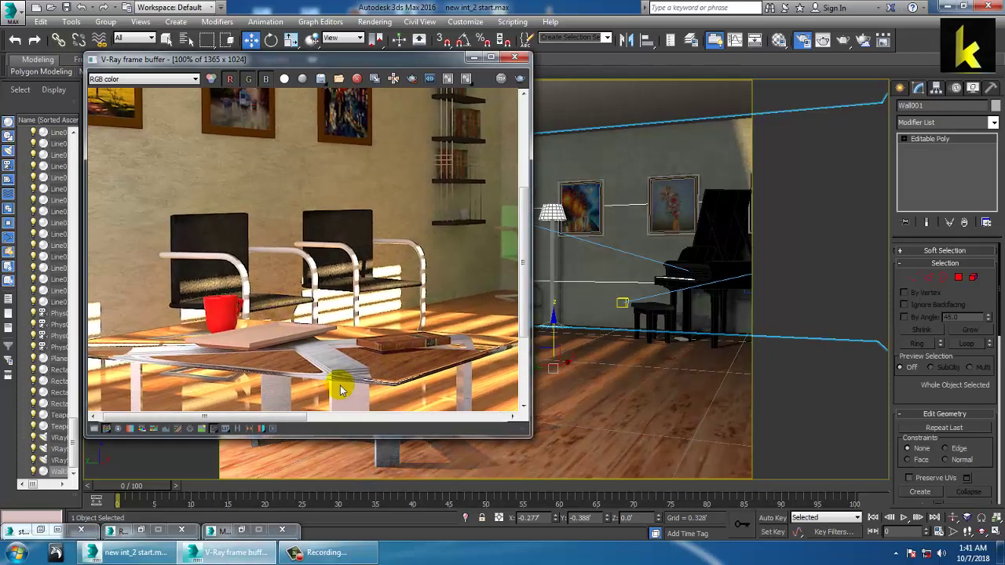
middle_drag(333, 298, 334, 384)
middle_drag(461, 335, 343, 280)
middle_drag(271, 272, 197, 217)
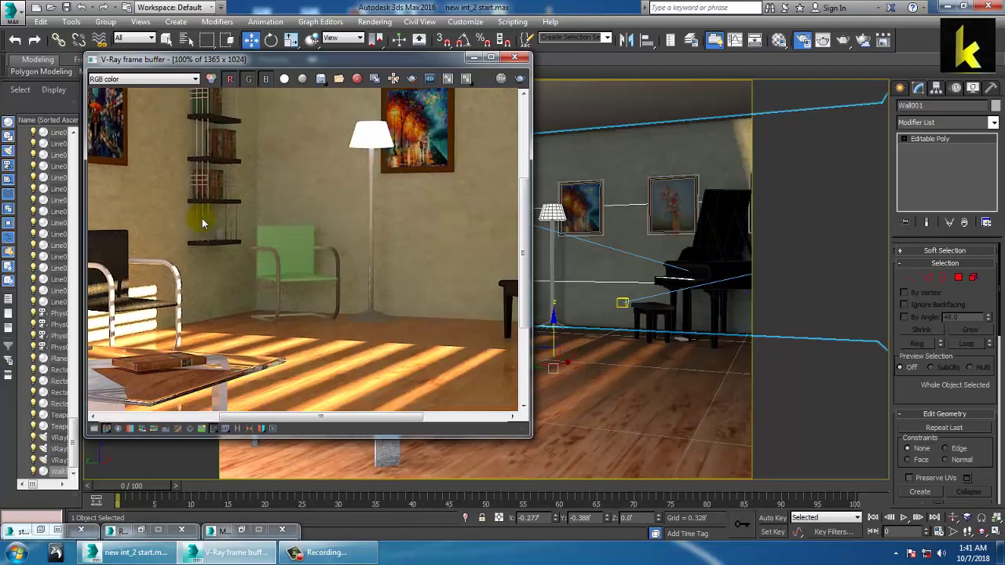
mouse_move(460, 307)
middle_down()
mouse_move(322, 294)
mouse_move(359, 270)
middle_up()
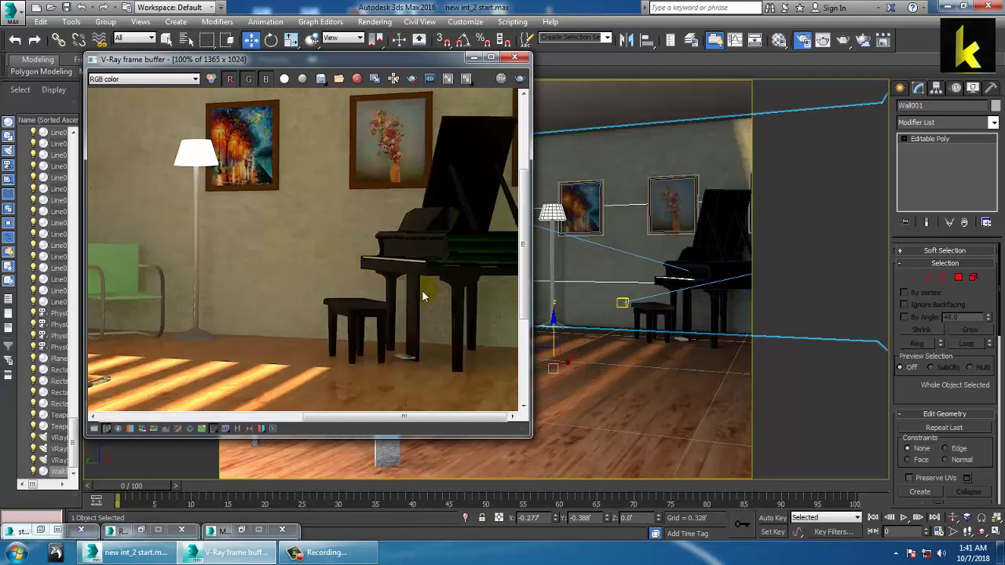
middle_drag(424, 289, 396, 377)
scroll(393, 367, down, 1)
scroll(386, 310, down, 1)
scroll(376, 314, up, 1)
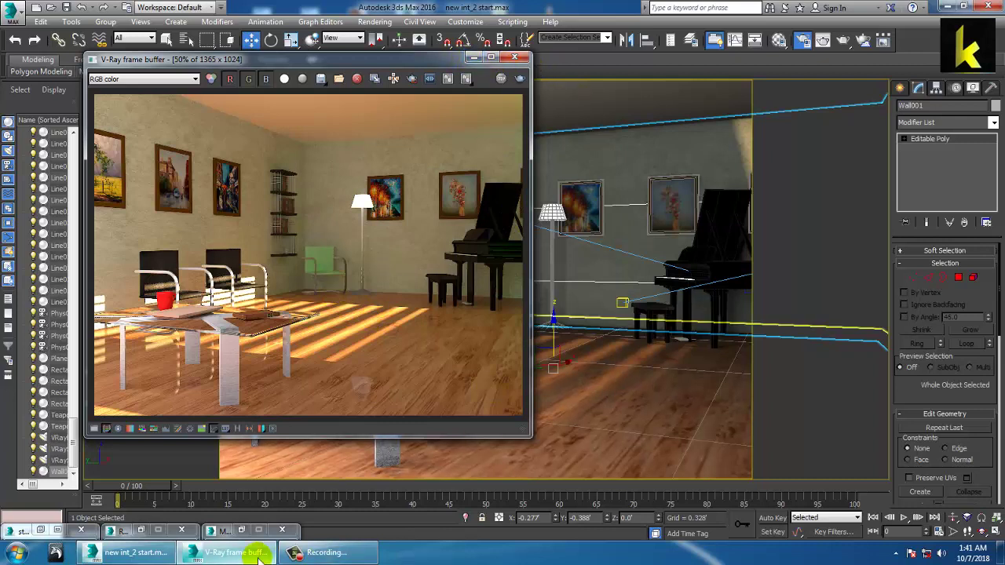
click(339, 555)
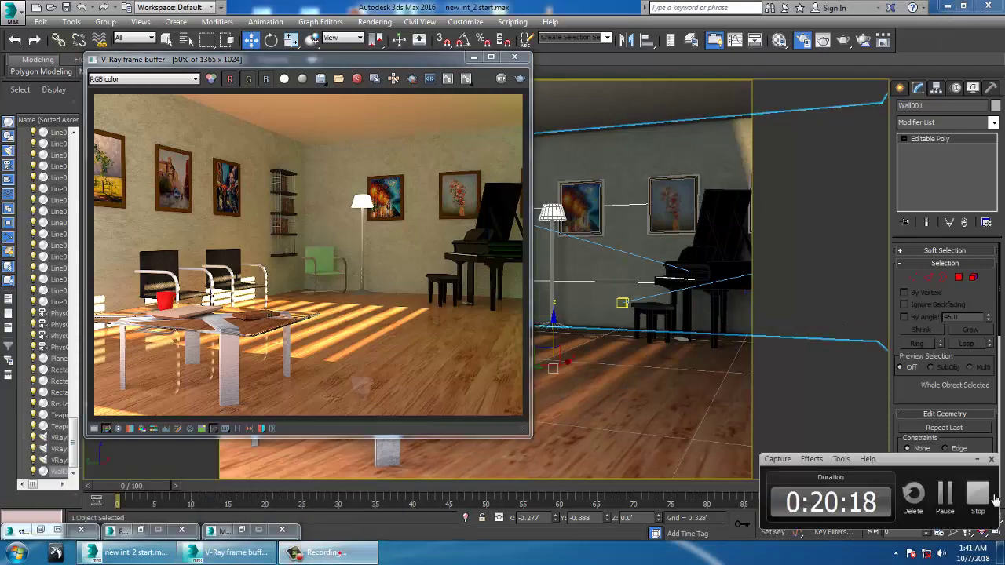
click(991, 499)
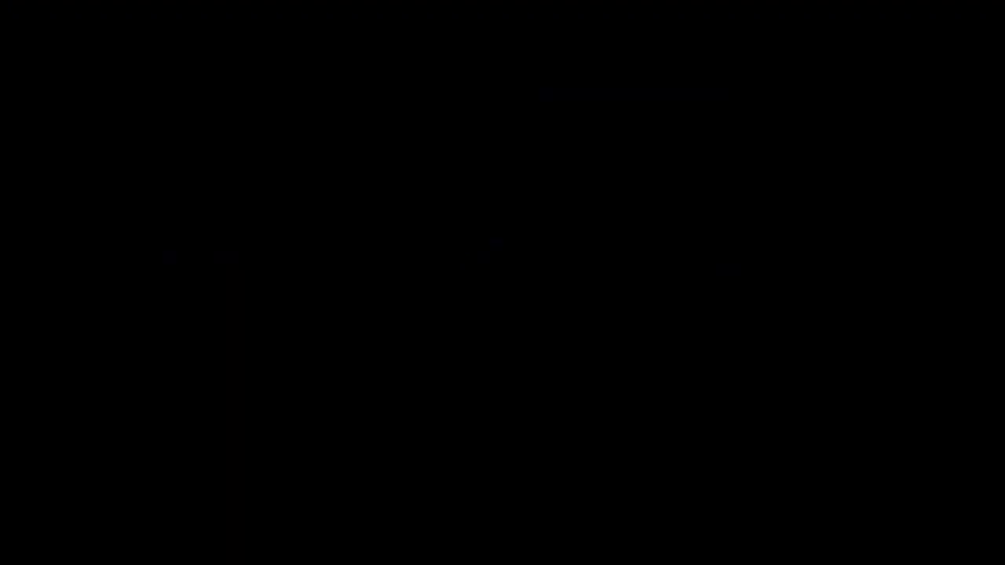